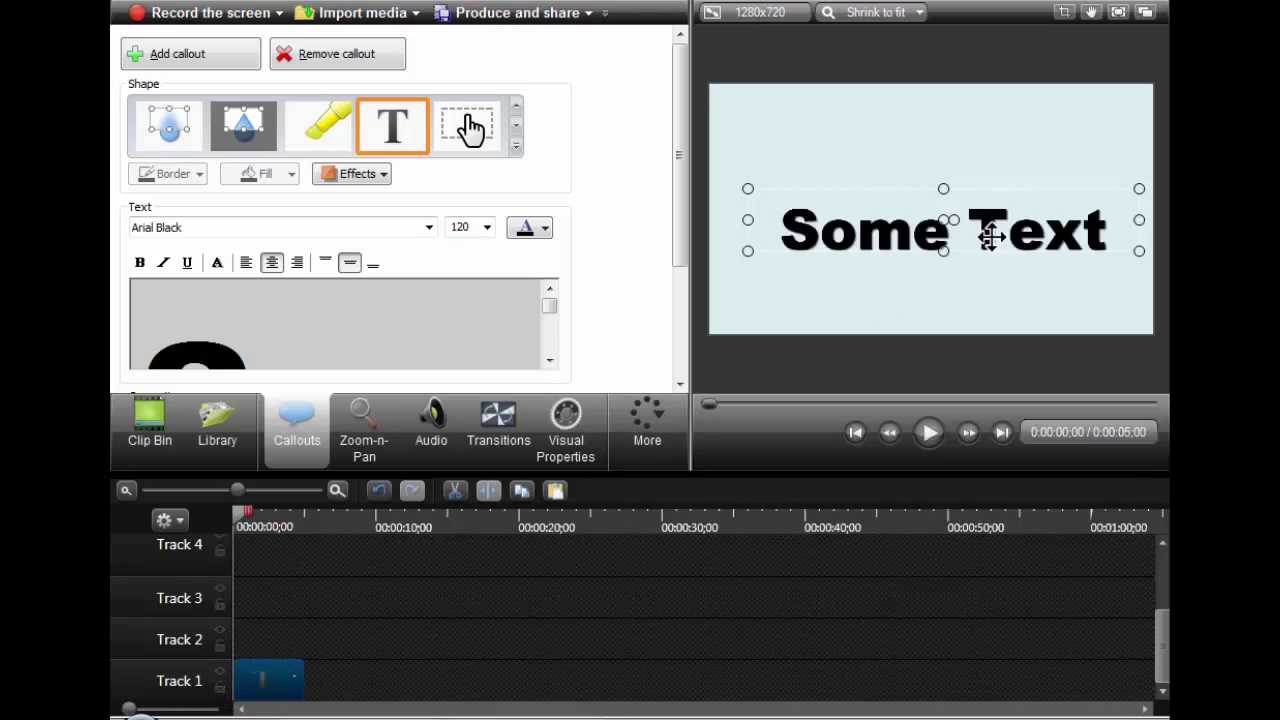
Step: Reposition the "Some Text" callout on the canvas and rotate it to a diagonal slanting down to the right
drag(891, 224, 889, 213)
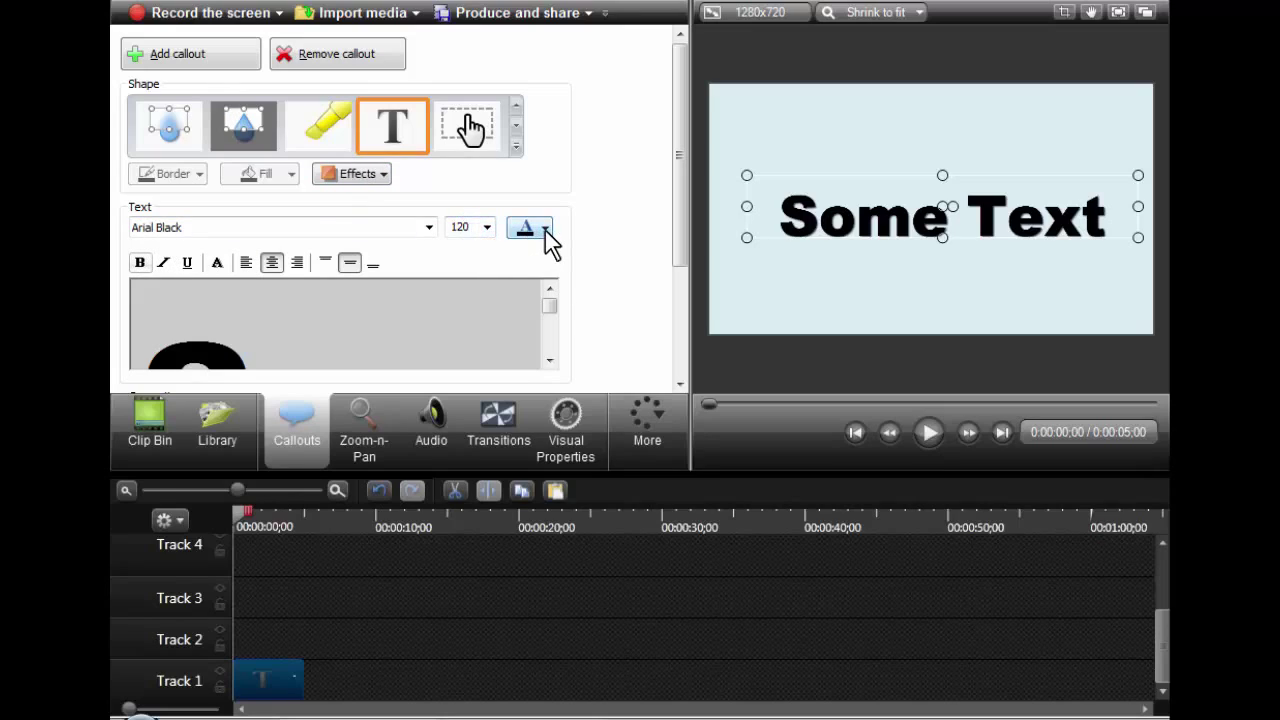
mouse_move(858, 232)
mouse_down()
mouse_move(860, 215)
mouse_move(855, 233)
mouse_up()
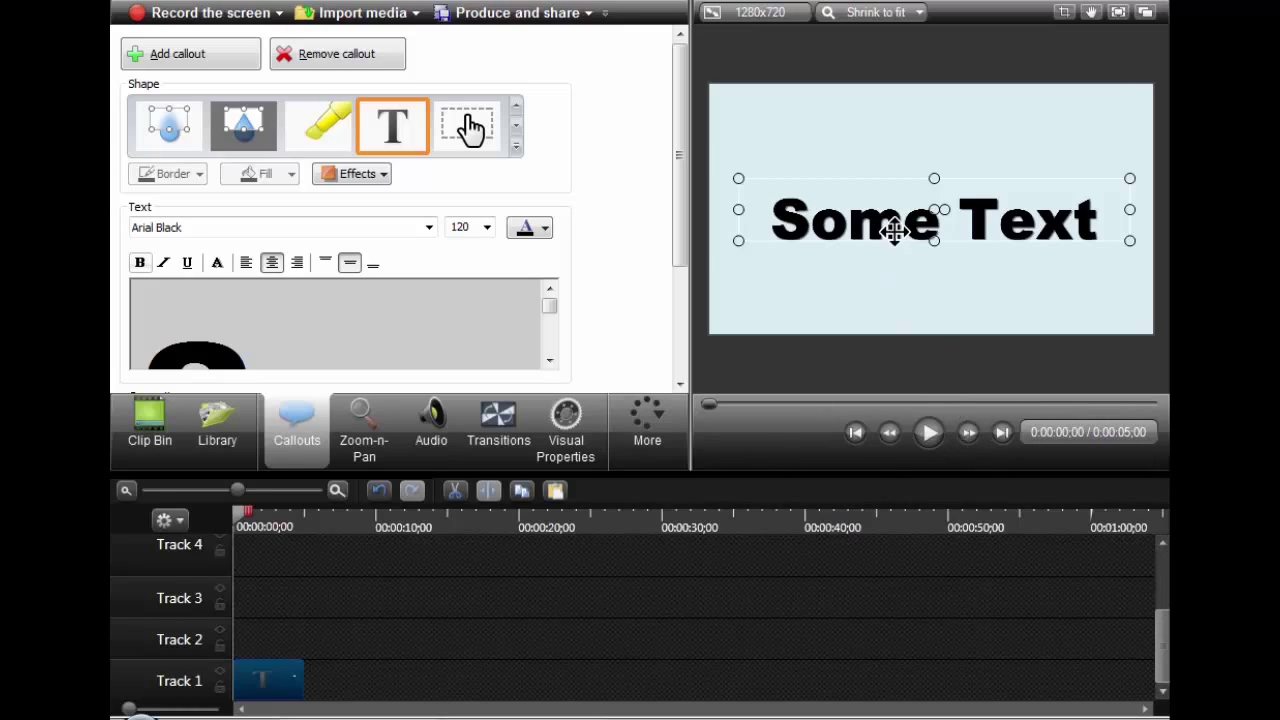
mouse_move(945, 211)
mouse_down()
mouse_move(922, 210)
mouse_move(945, 214)
mouse_move(930, 212)
mouse_move(935, 222)
mouse_up()
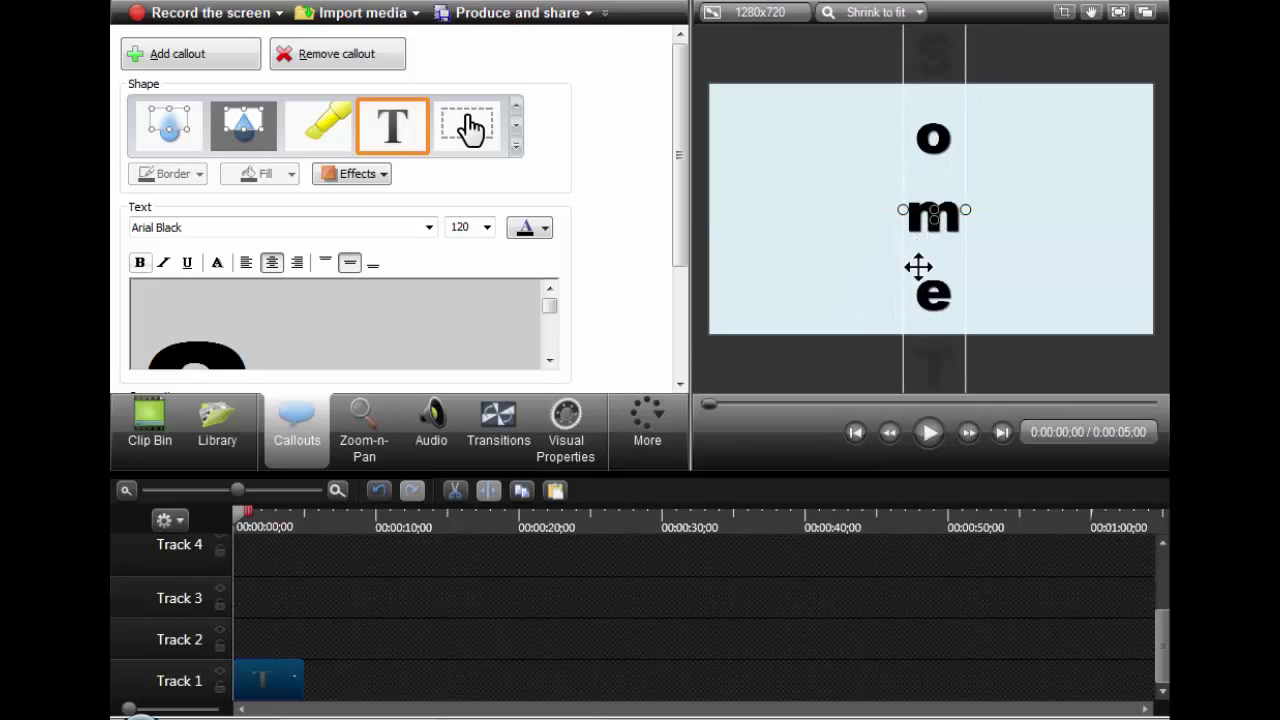
drag(917, 266, 862, 196)
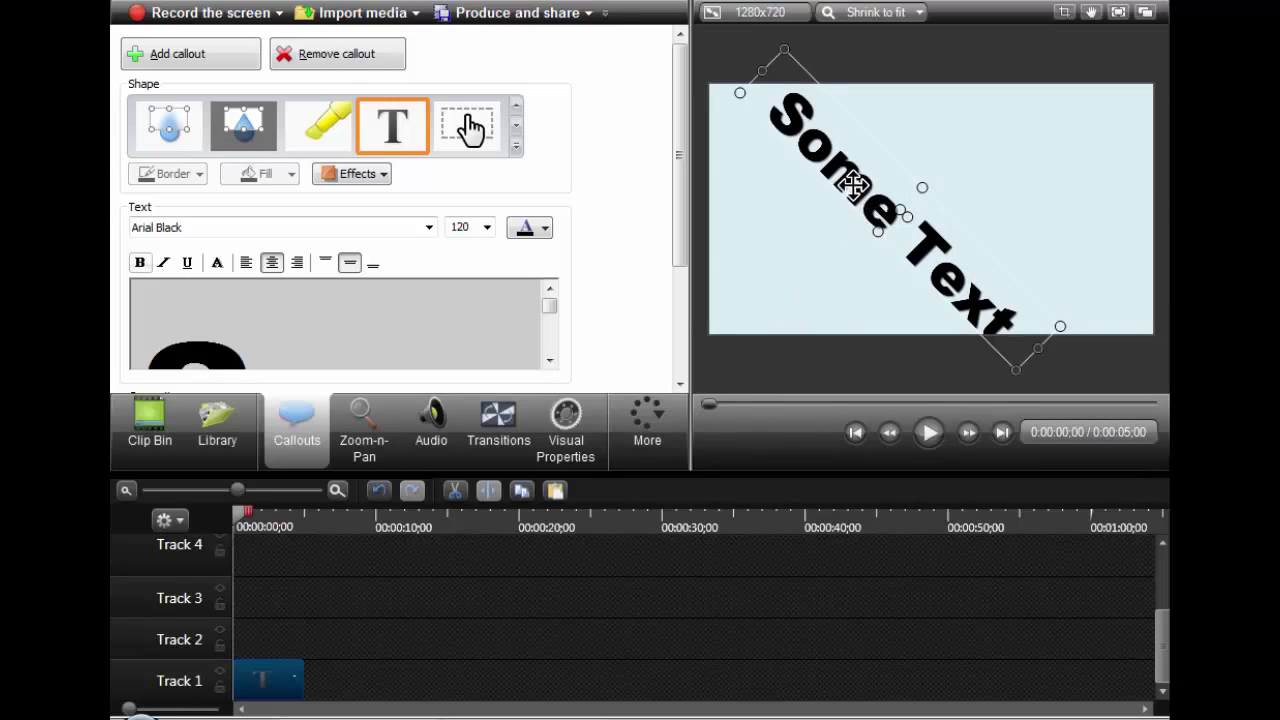
drag(852, 190, 789, 191)
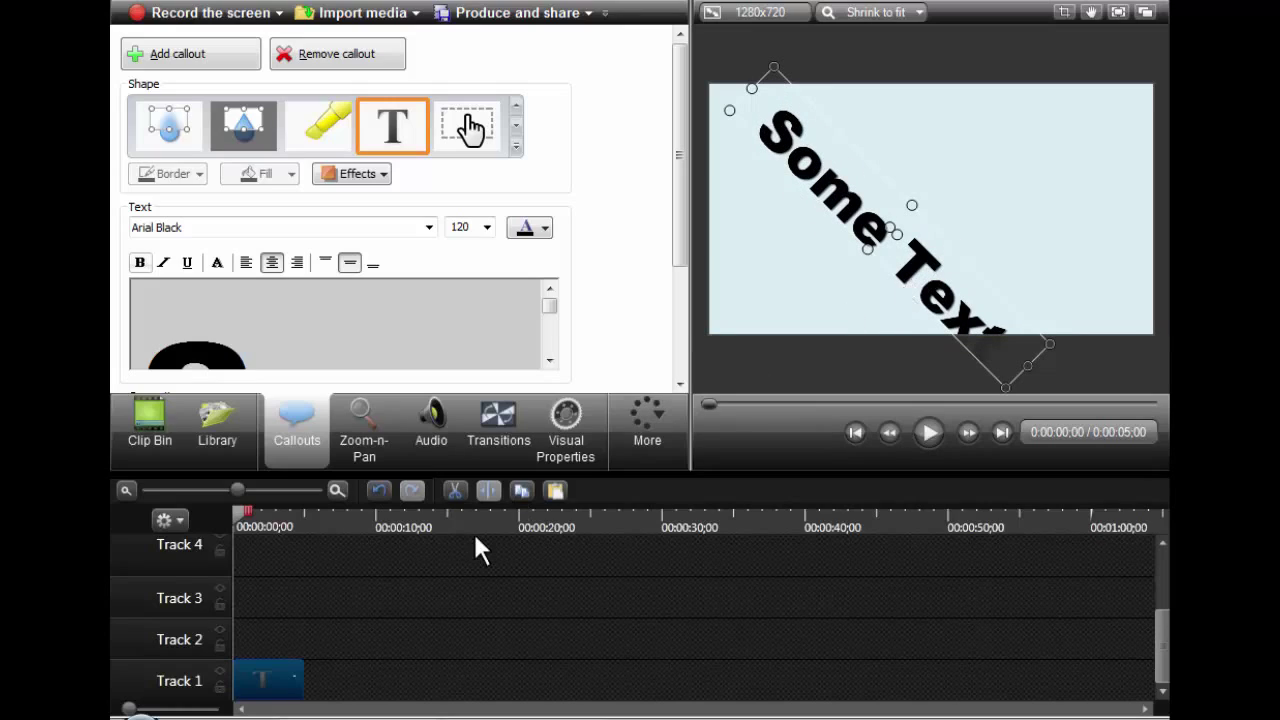
Step: Delete the text callout from Track 1 and place Text Animation a2.png at the start of Track 3
click(254, 681)
key(Delete)
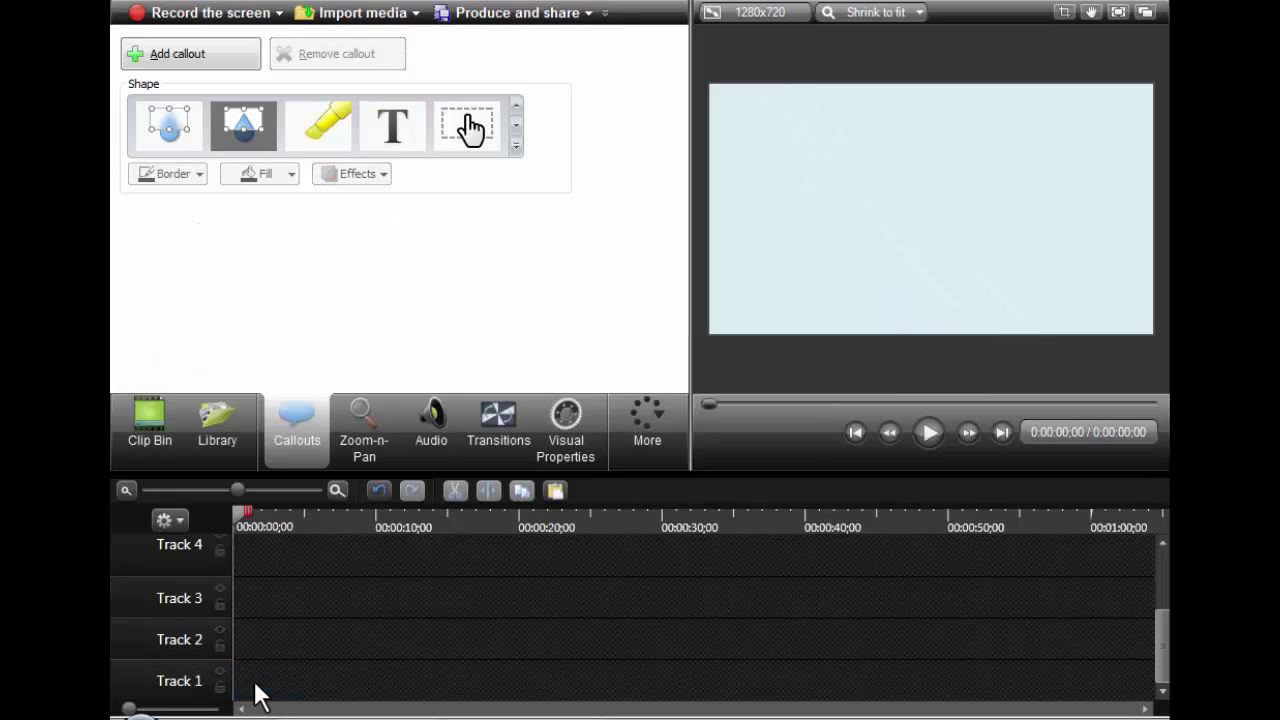
click(143, 440)
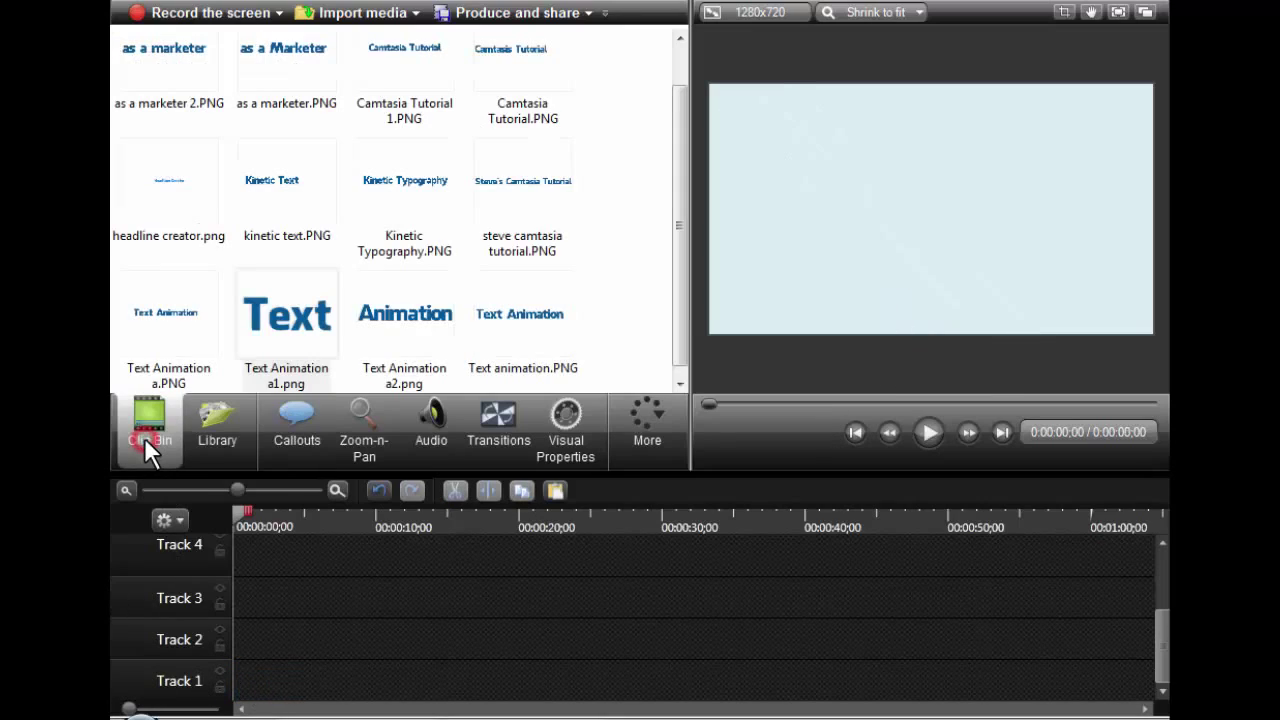
drag(440, 304, 255, 592)
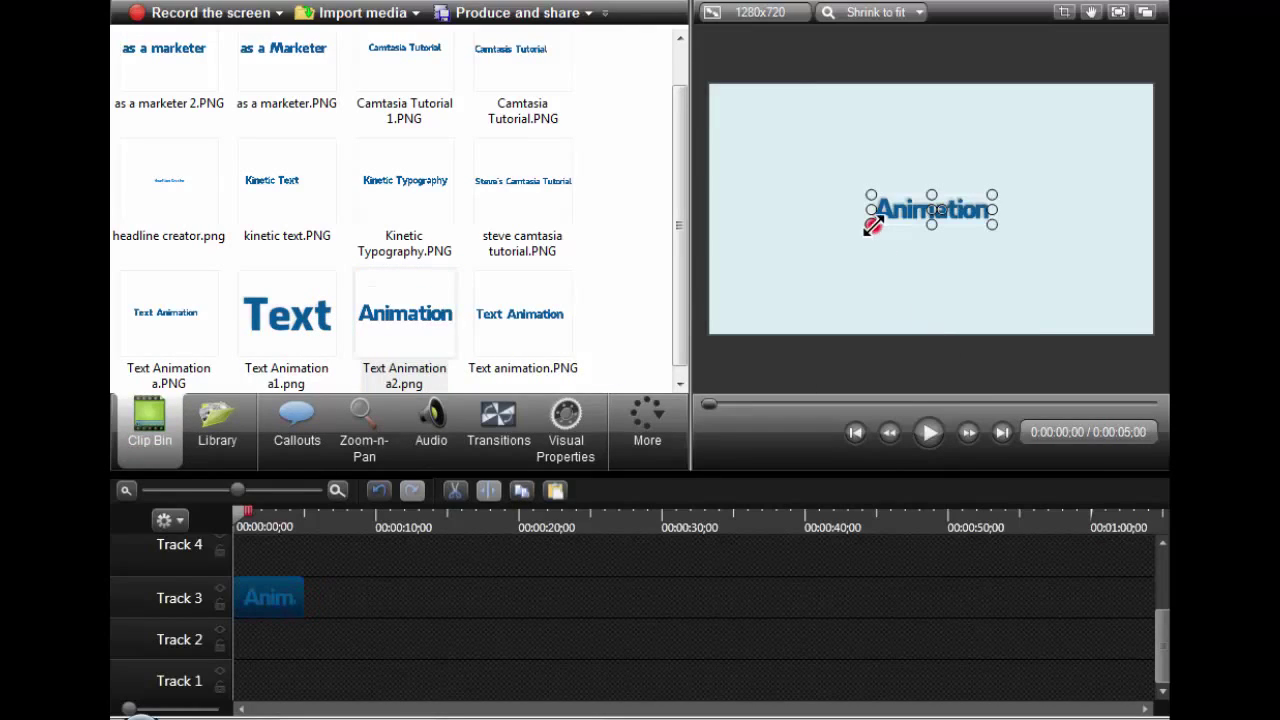
Step: Enlarge the Animation image to about 211%, rotate it through full turns back to level, and place it near the canvas centre
drag(872, 224, 742, 256)
drag(936, 221, 912, 211)
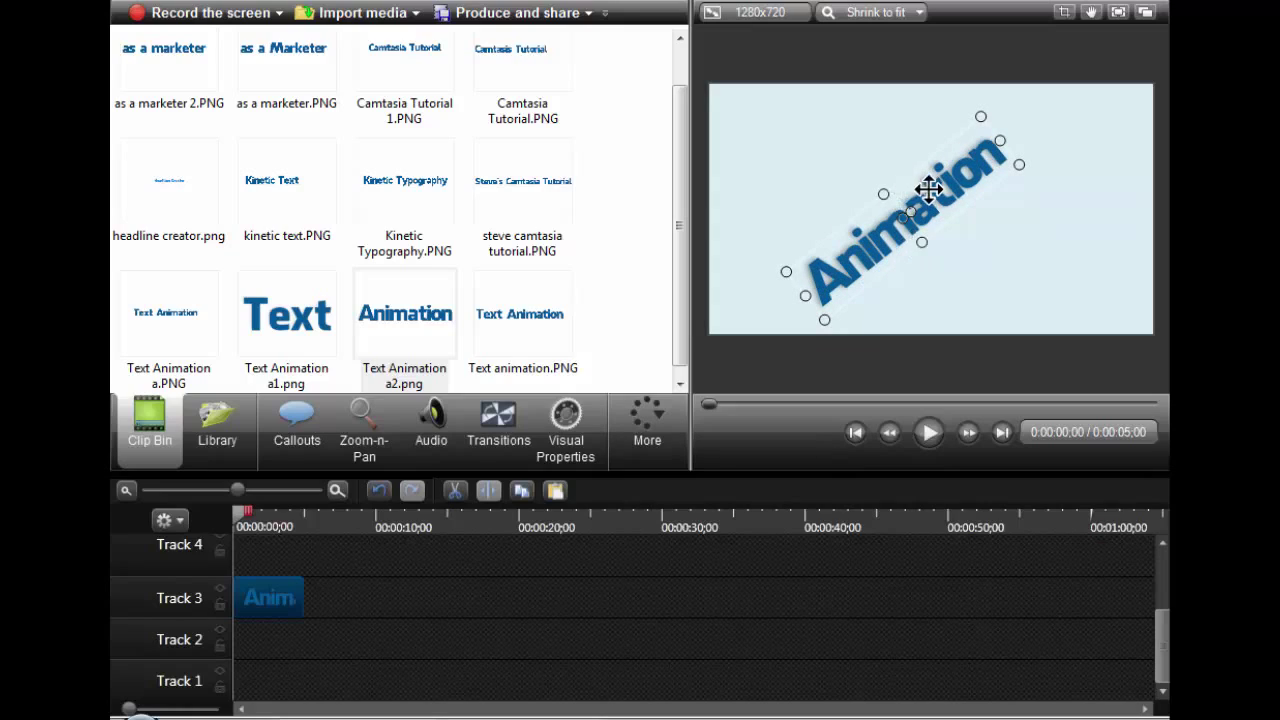
drag(931, 206, 922, 234)
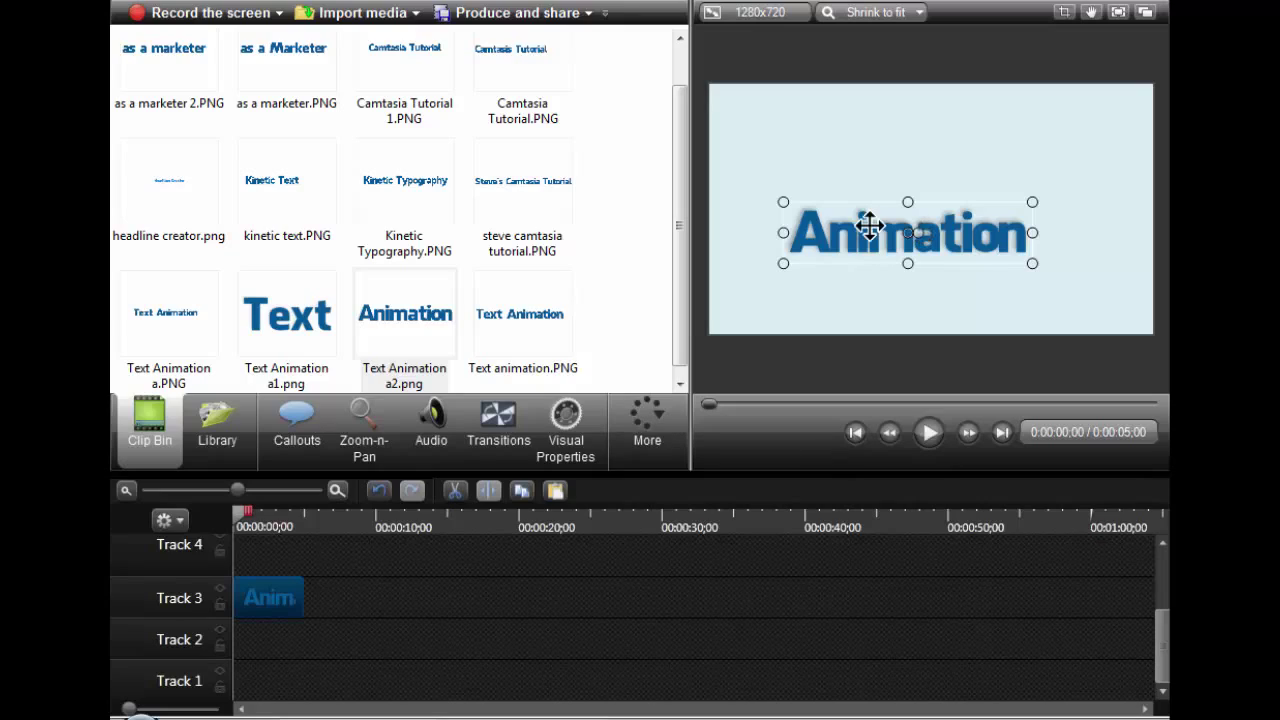
mouse_move(869, 226)
mouse_down()
mouse_move(866, 208)
mouse_move(878, 212)
mouse_up()
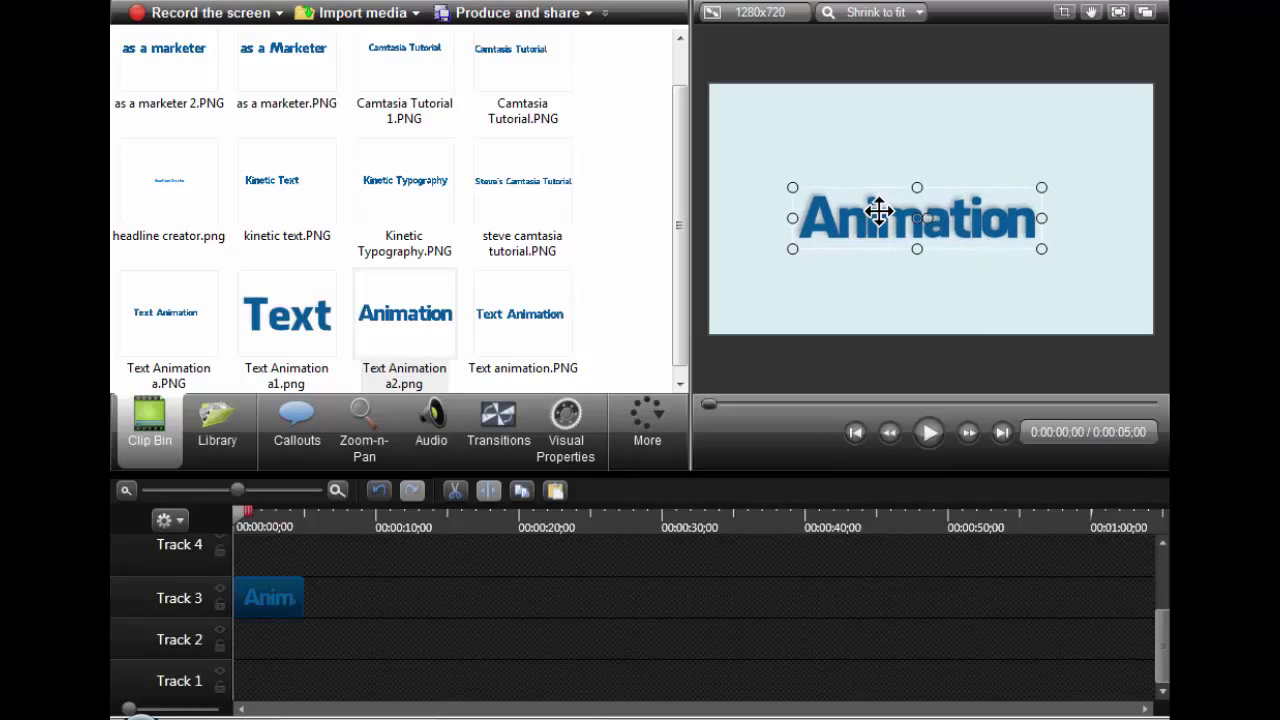
mouse_move(791, 246)
mouse_down()
mouse_move(760, 266)
mouse_move(789, 244)
mouse_up()
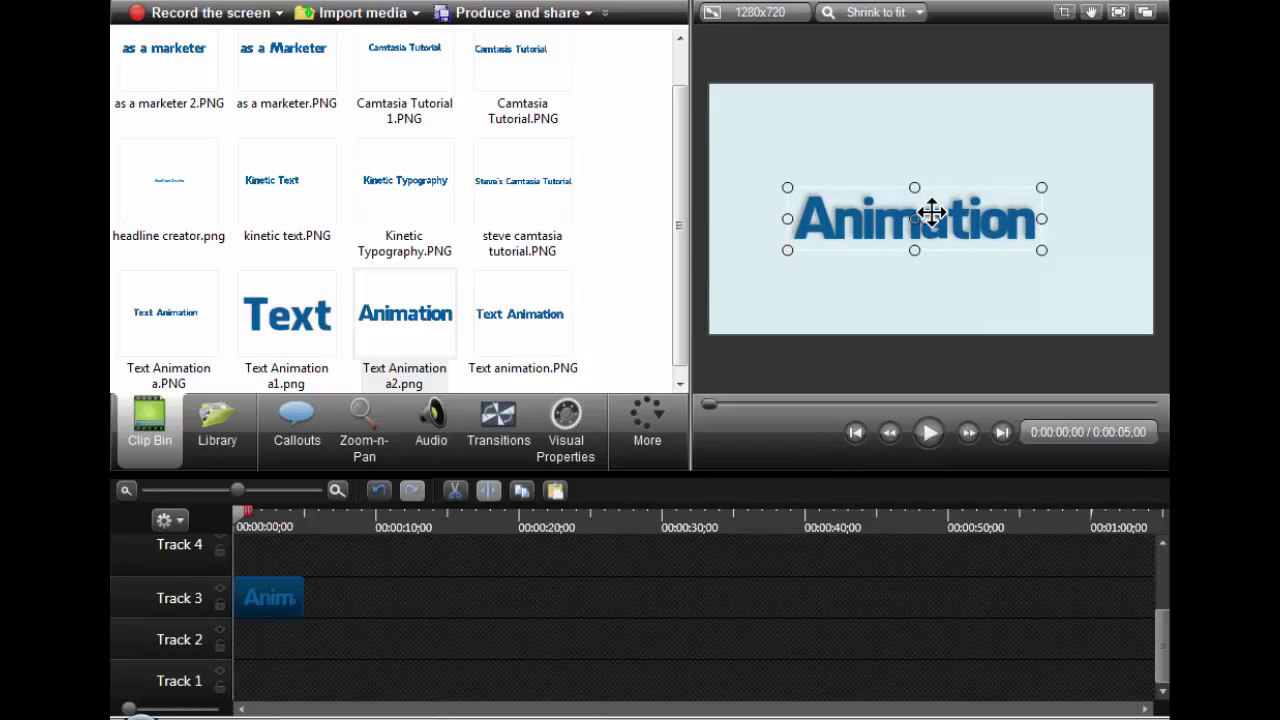
Step: Move the Animation clip on Track 3 about 1.7 seconds later and open its visual properties
drag(253, 601, 280, 599)
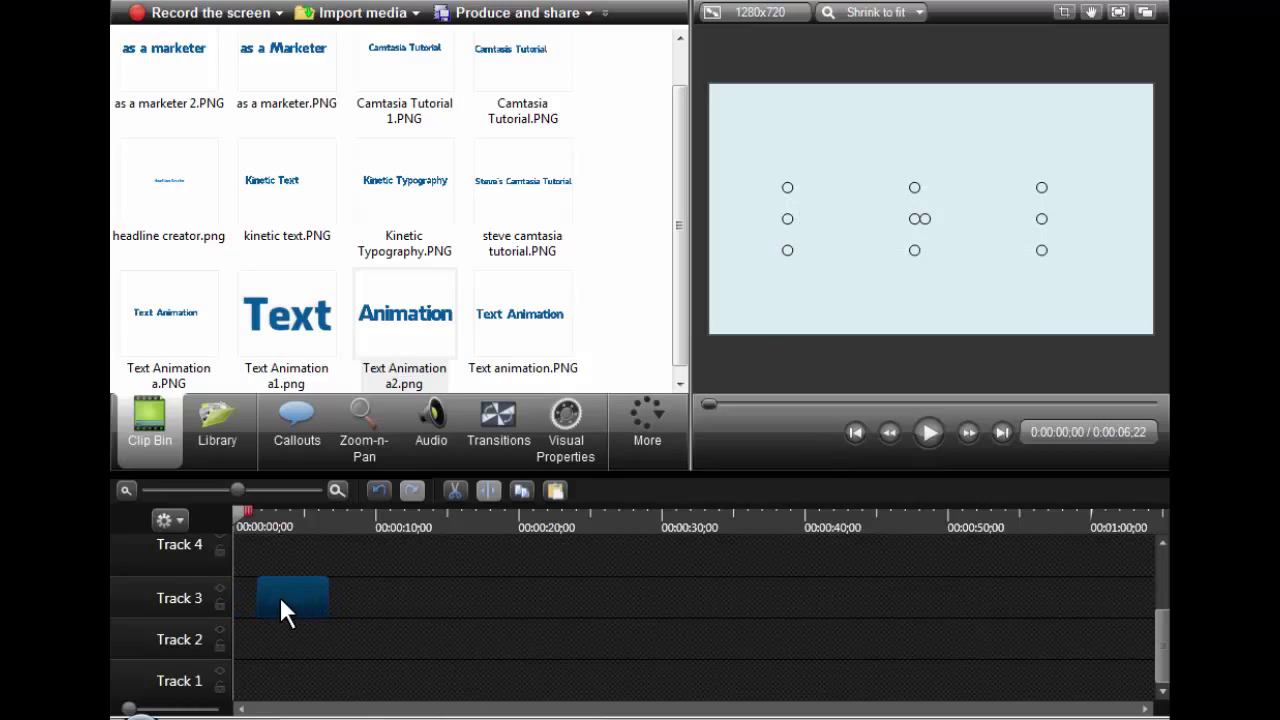
click(630, 420)
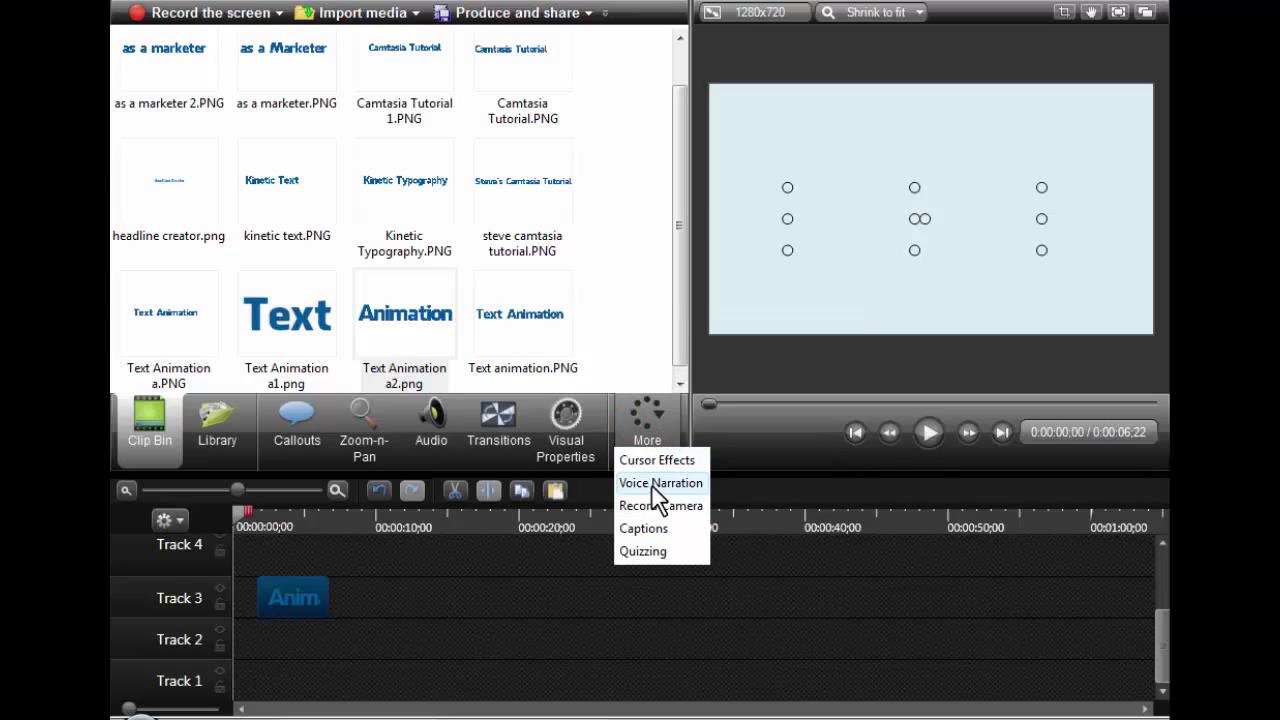
click(565, 420)
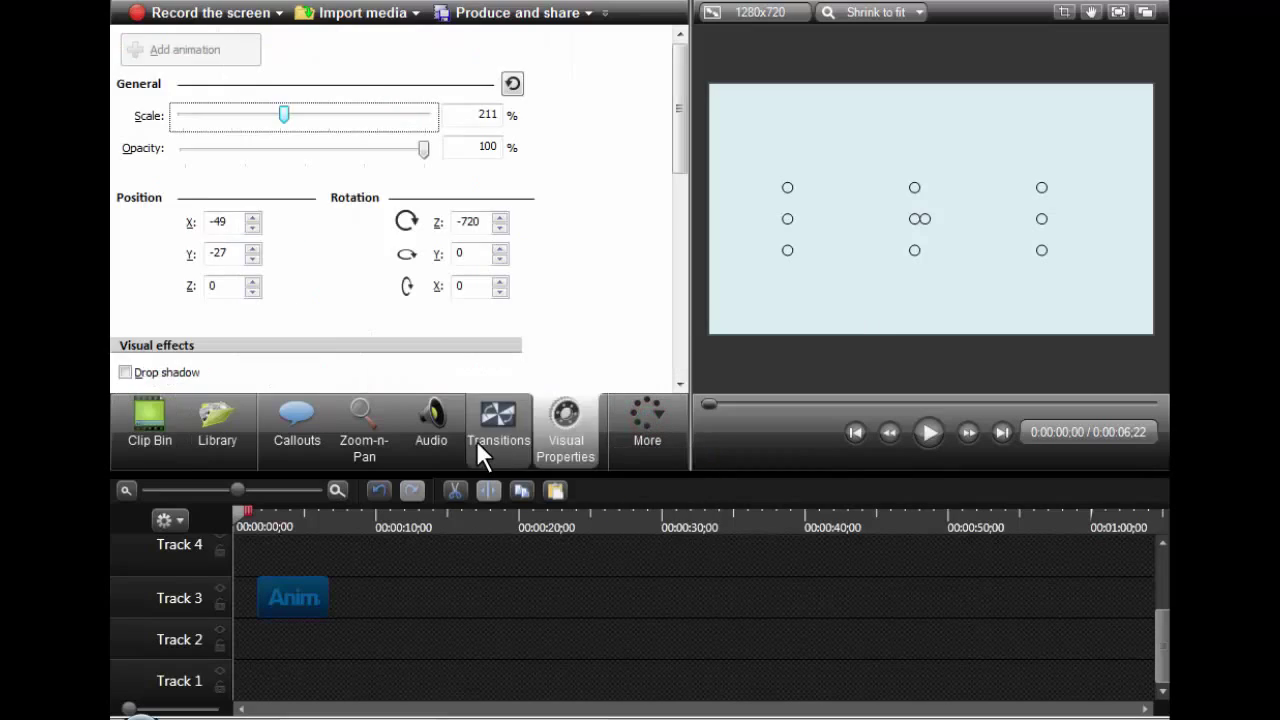
Step: Extend the Animation clip's start to near the timeline's beginning and apply the Cube rotate transition to both its ends
click(478, 440)
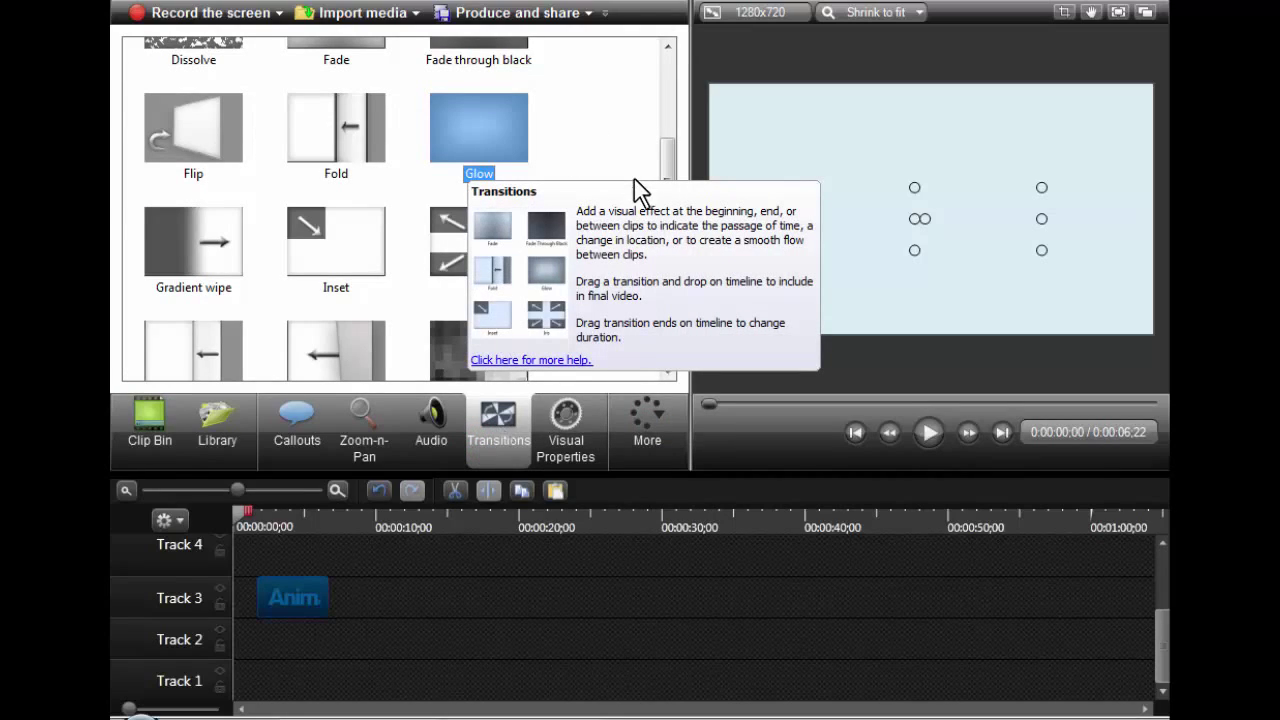
drag(665, 190, 670, 150)
mouse_move(263, 586)
mouse_down()
mouse_move(232, 586)
mouse_move(243, 583)
mouse_up()
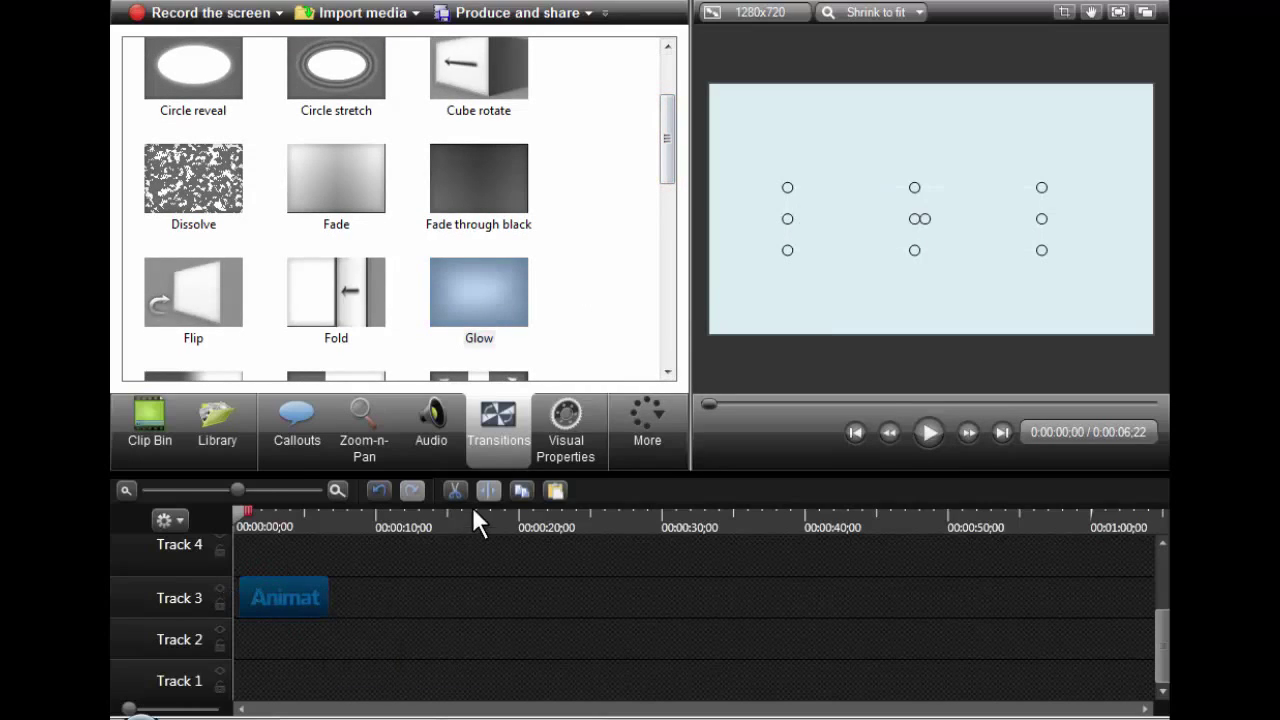
drag(479, 80, 250, 590)
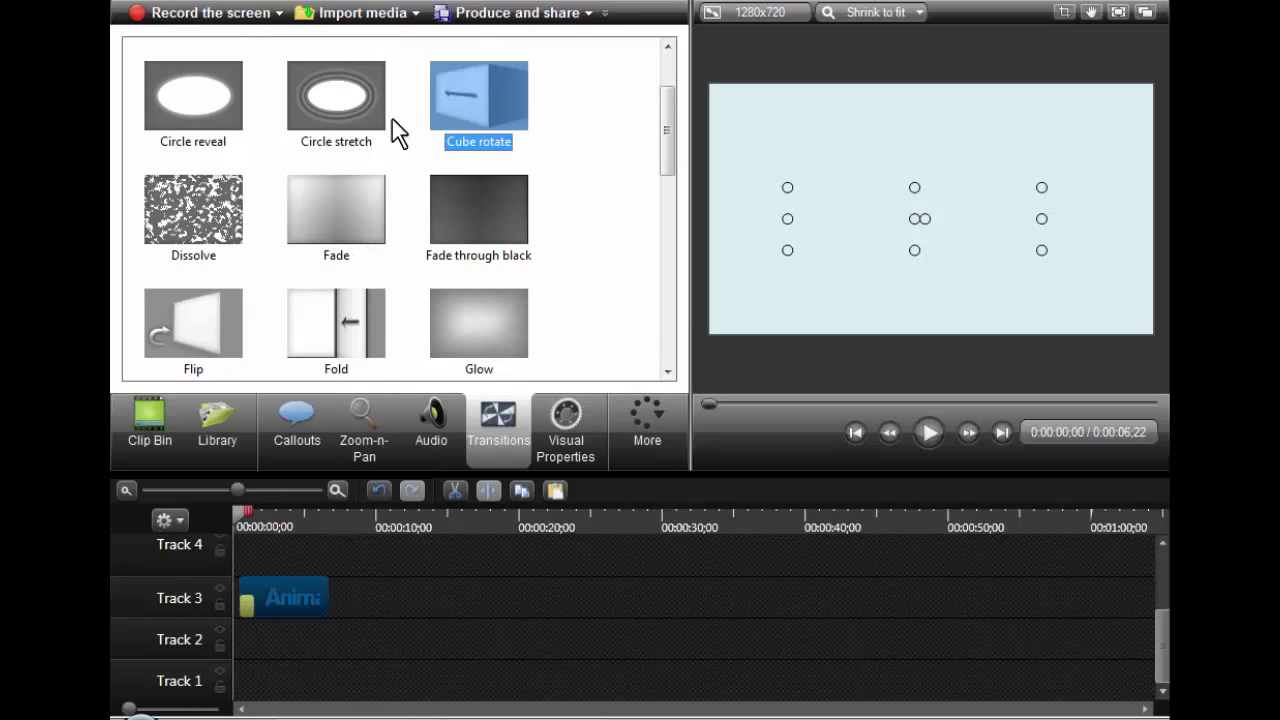
drag(451, 100, 327, 605)
Step: Play the timeline from the beginning to preview the Cube rotate transitions on the Animation clip
click(234, 508)
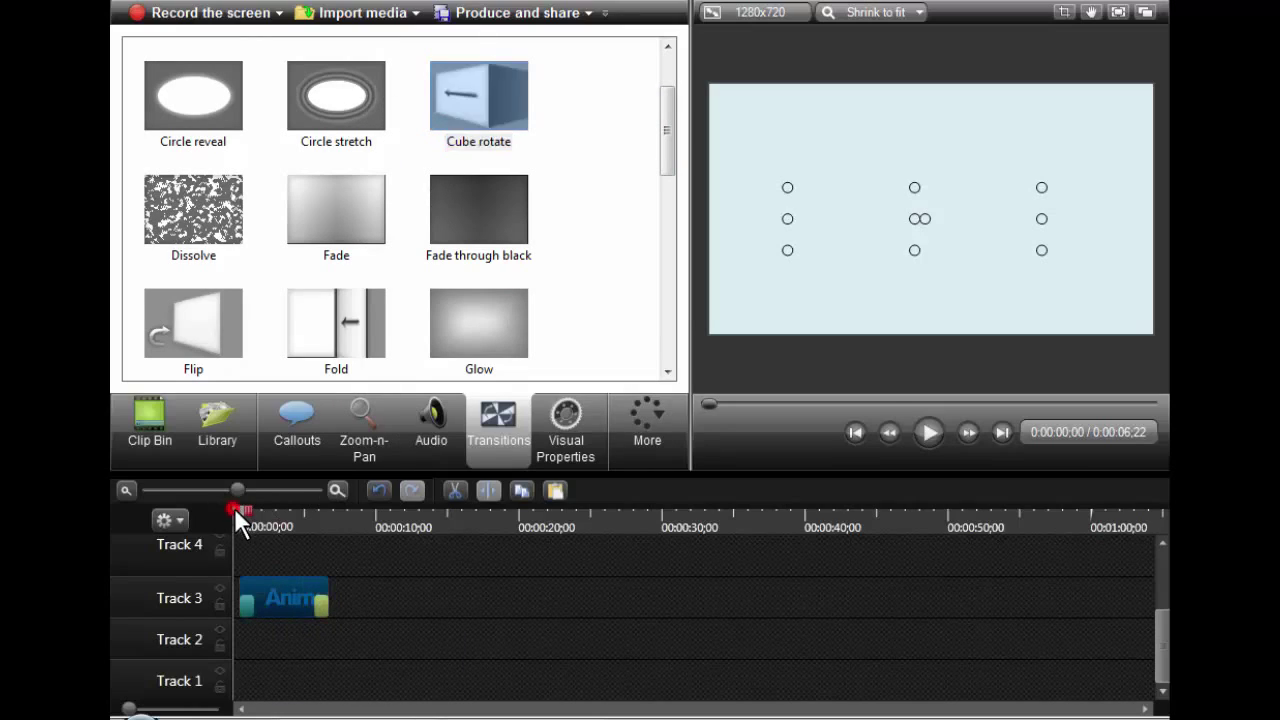
drag(236, 508, 220, 510)
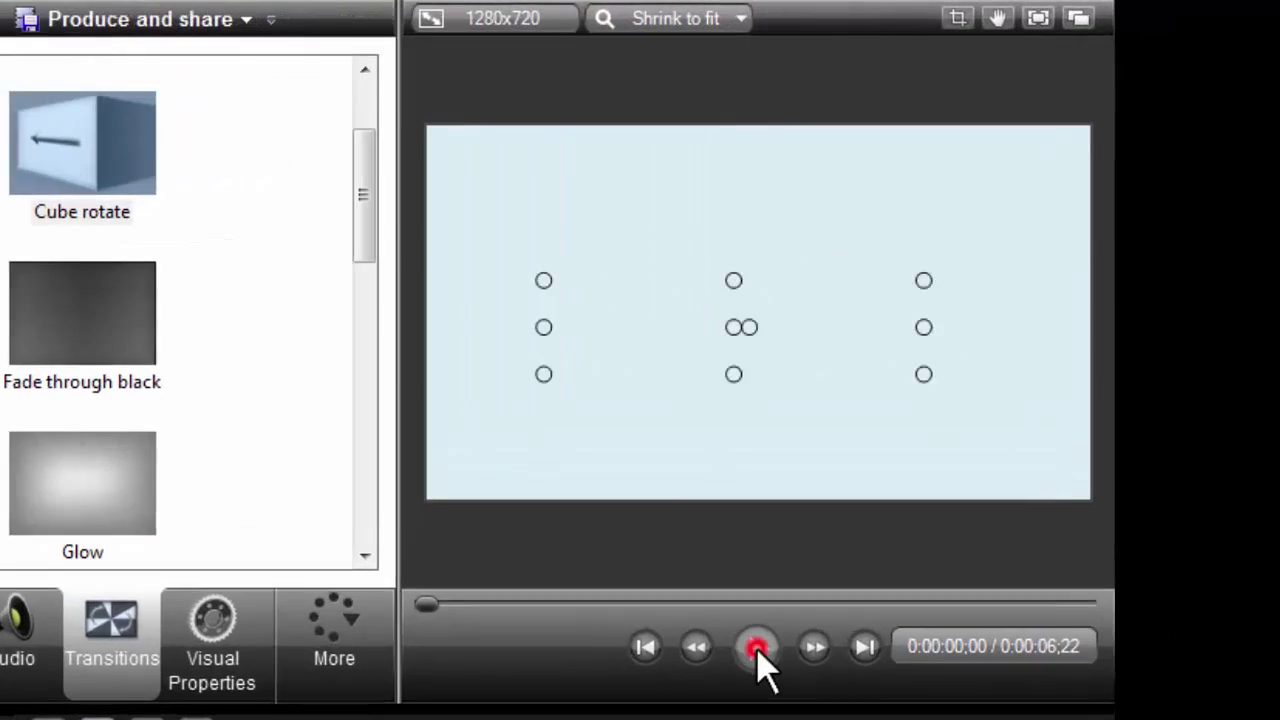
click(928, 432)
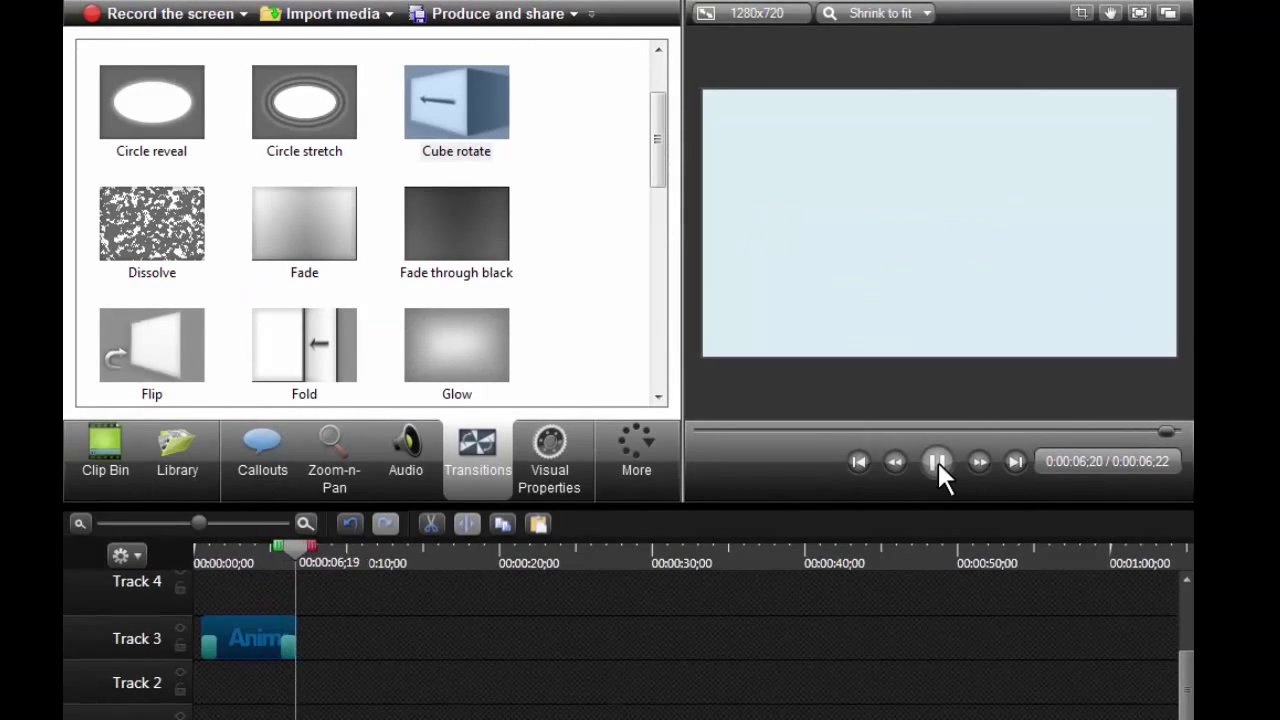
click(937, 460)
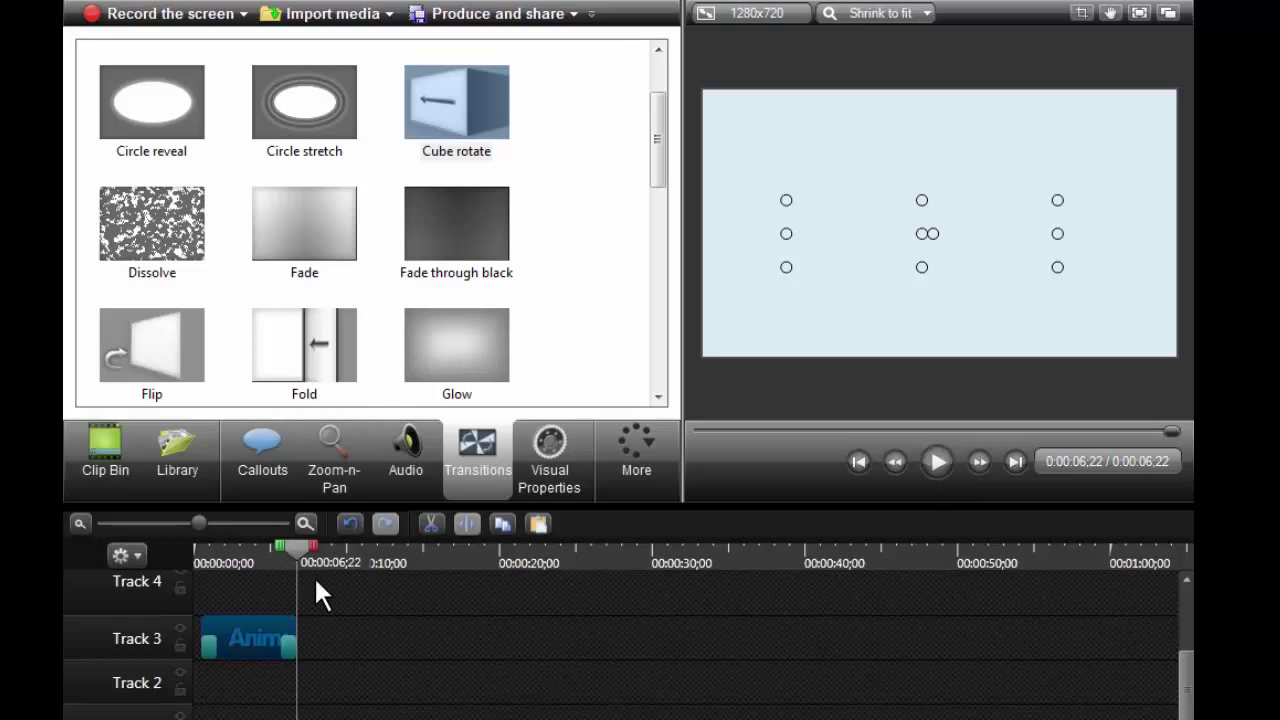
Step: Lengthen the Animation clip on Track 3 to end at 0:00:20;18 and split it at 0:00:09;13
drag(250, 642, 541, 624)
drag(308, 640, 329, 634)
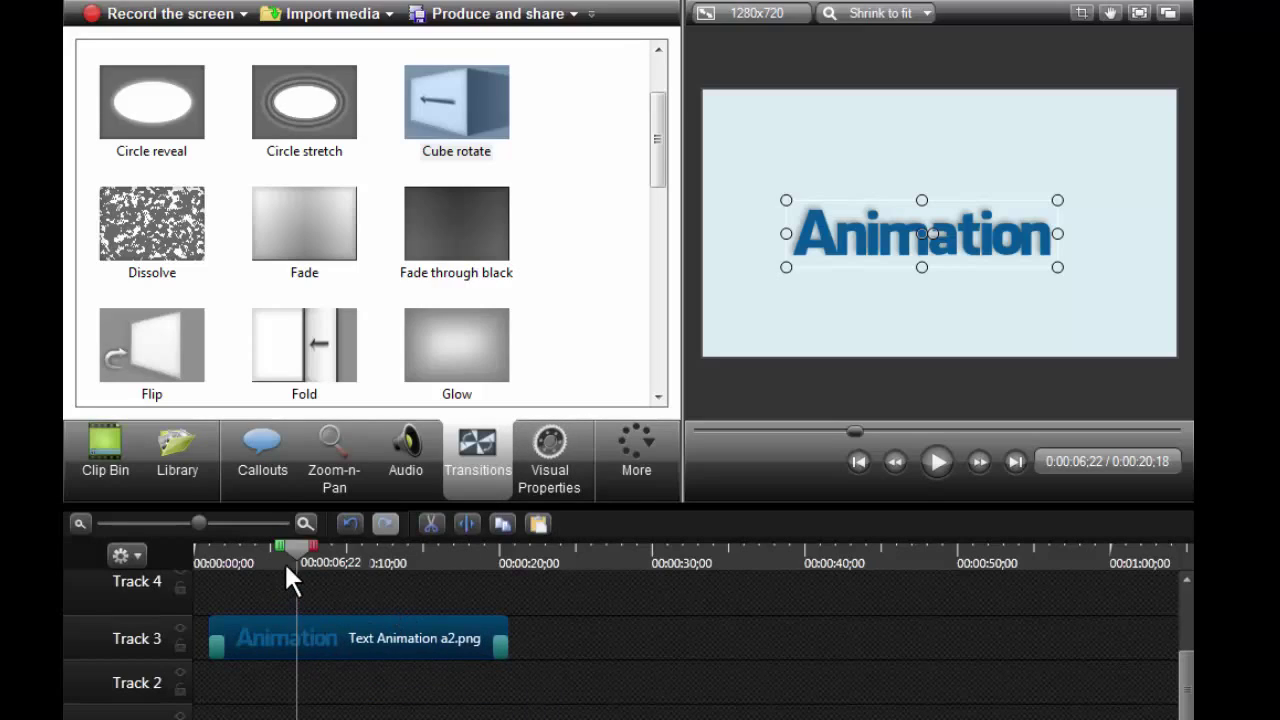
drag(294, 543, 313, 546)
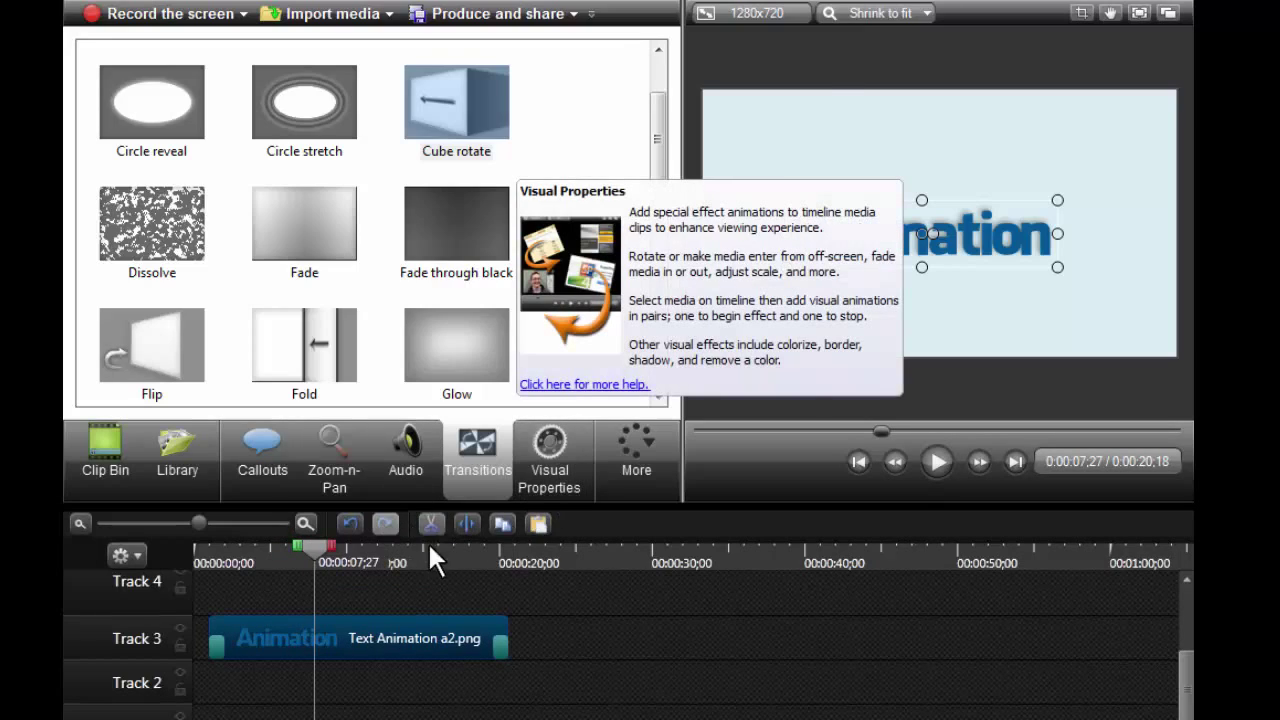
drag(310, 551, 343, 563)
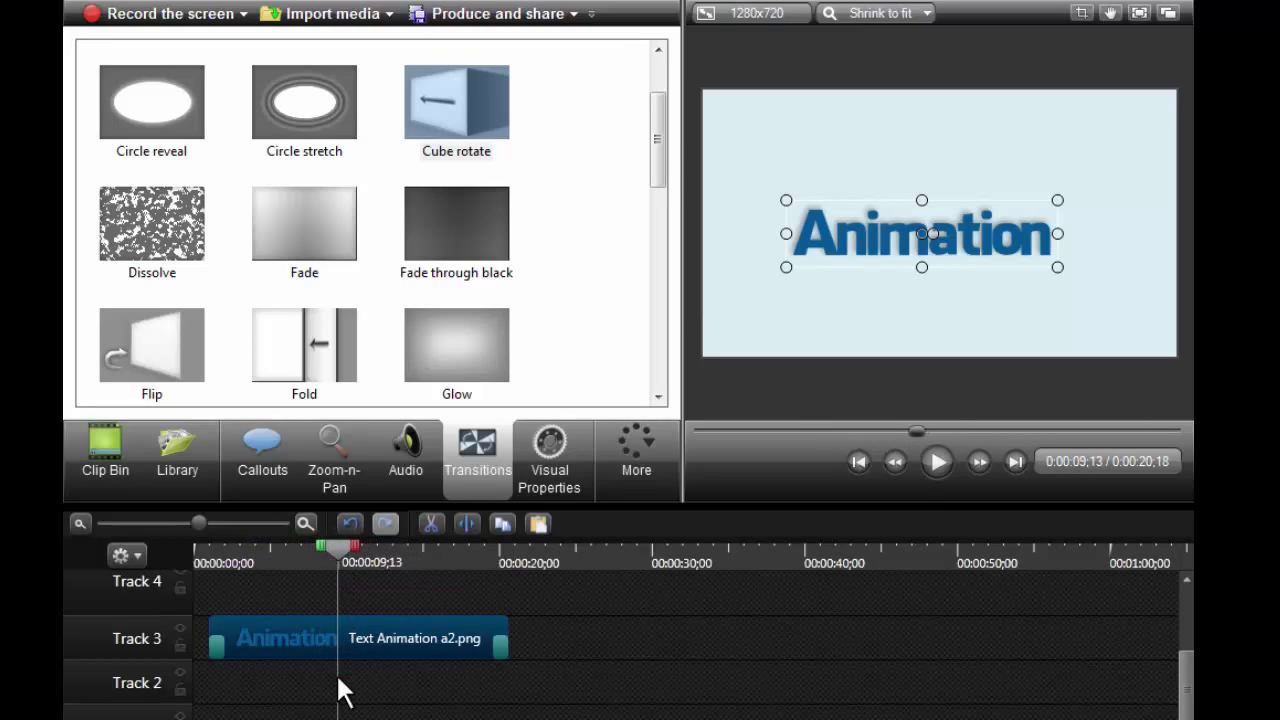
click(466, 522)
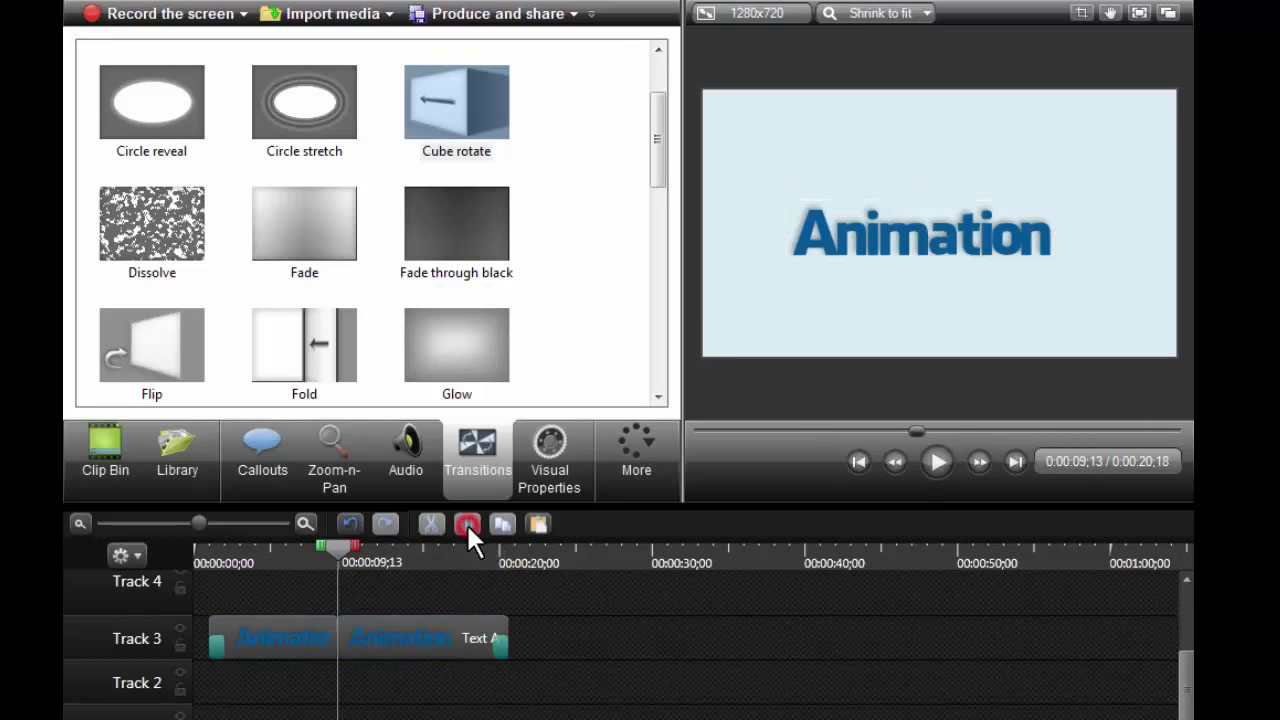
Step: Apply the Glow transition at the split between the two halves of the Animation clip
click(364, 648)
click(285, 647)
click(400, 645)
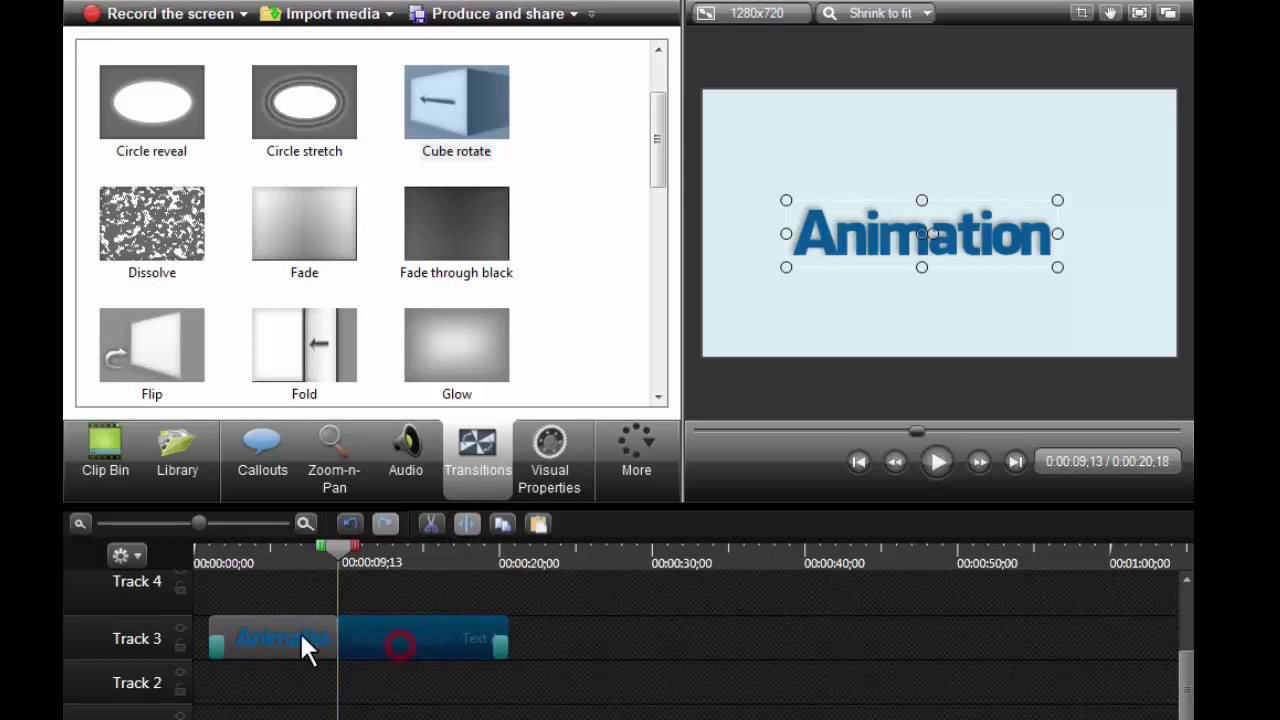
click(299, 632)
click(455, 346)
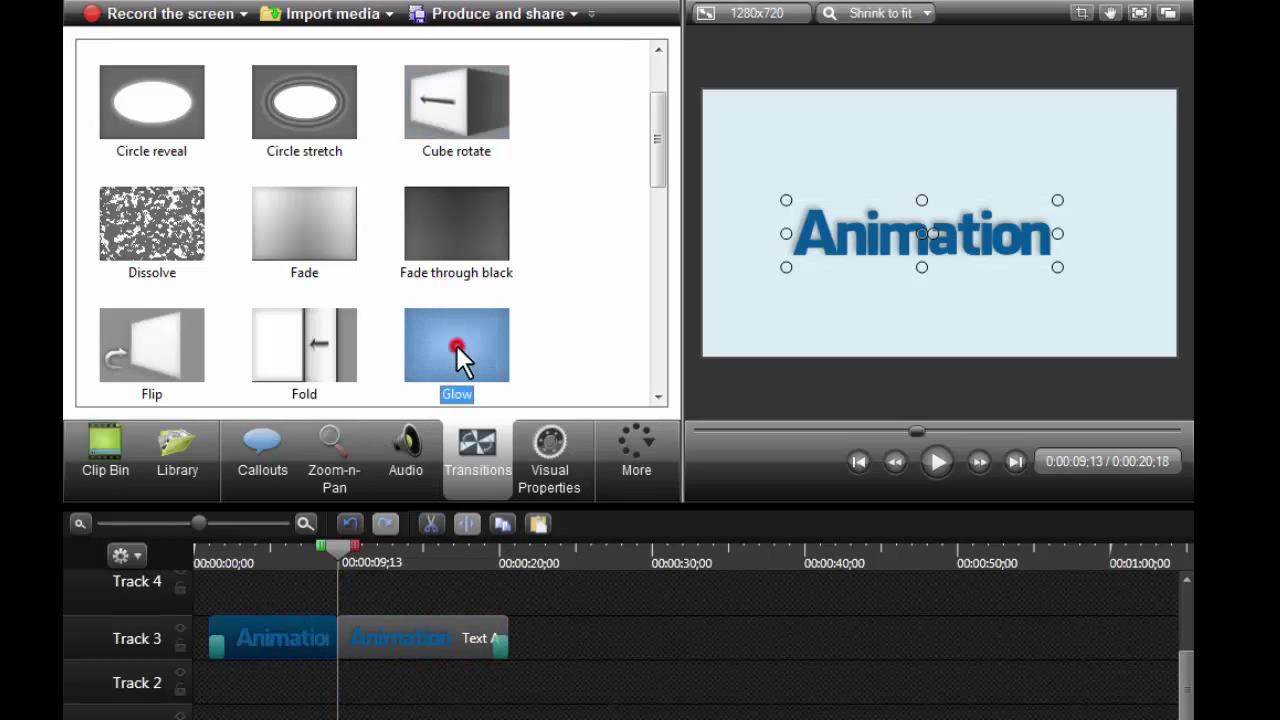
drag(456, 345, 339, 631)
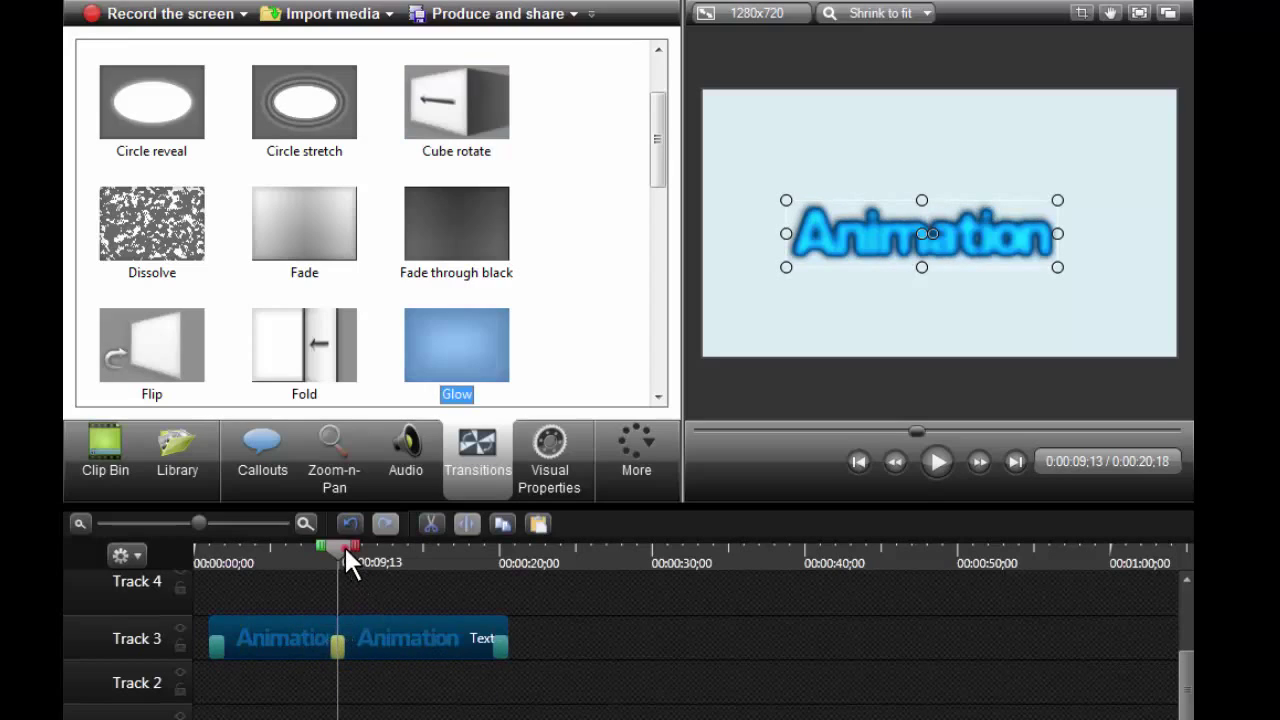
Step: Preview the Glow transition between the clip halves by playing the timeline from 0:00:05;01
drag(344, 545, 276, 544)
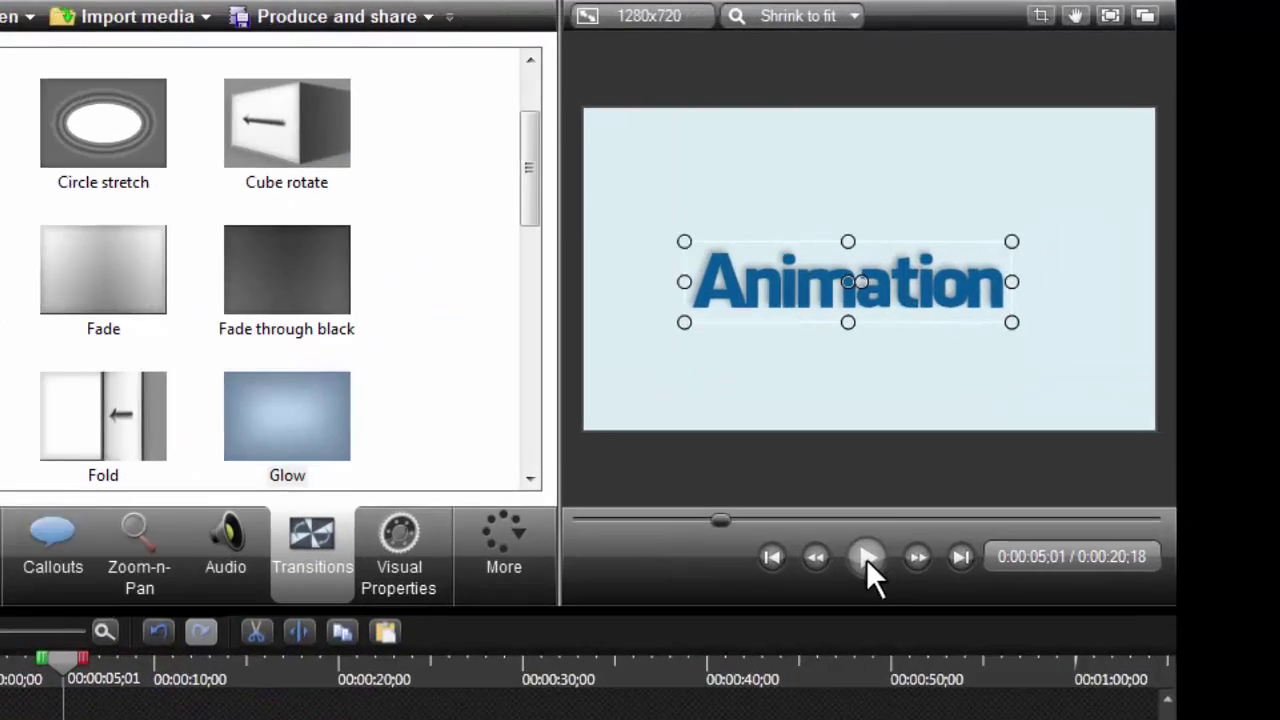
click(866, 559)
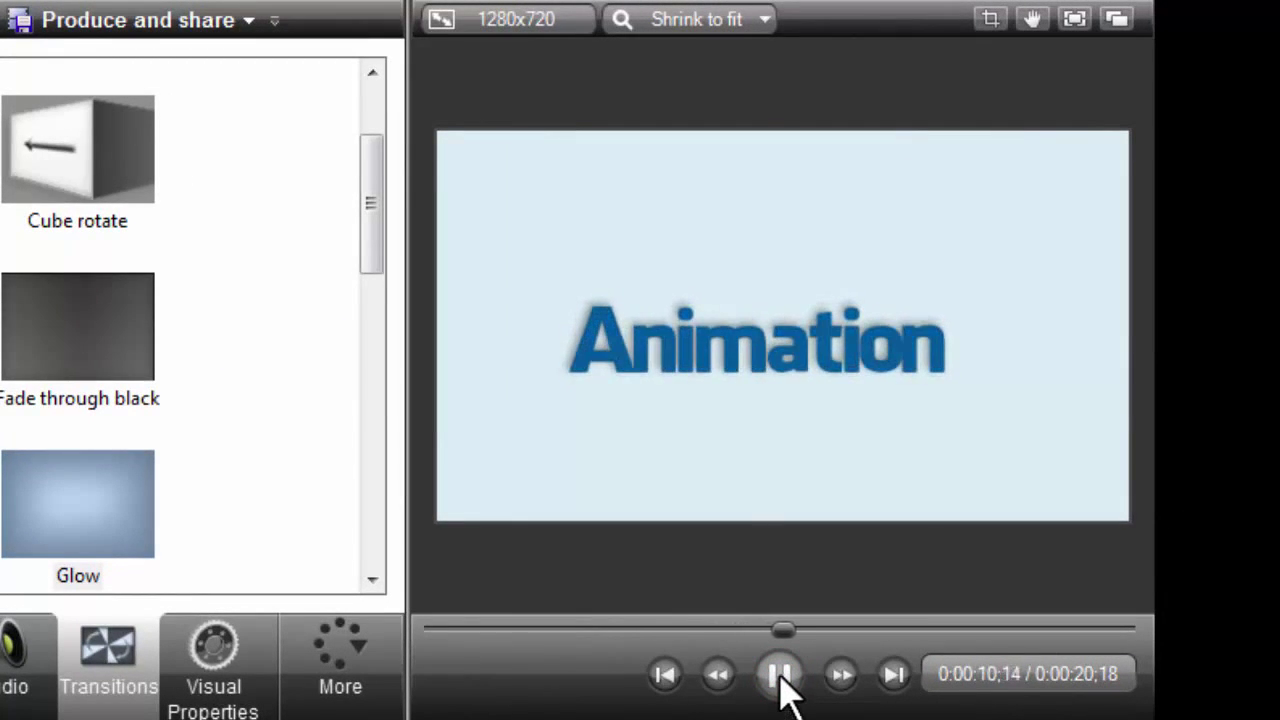
click(780, 675)
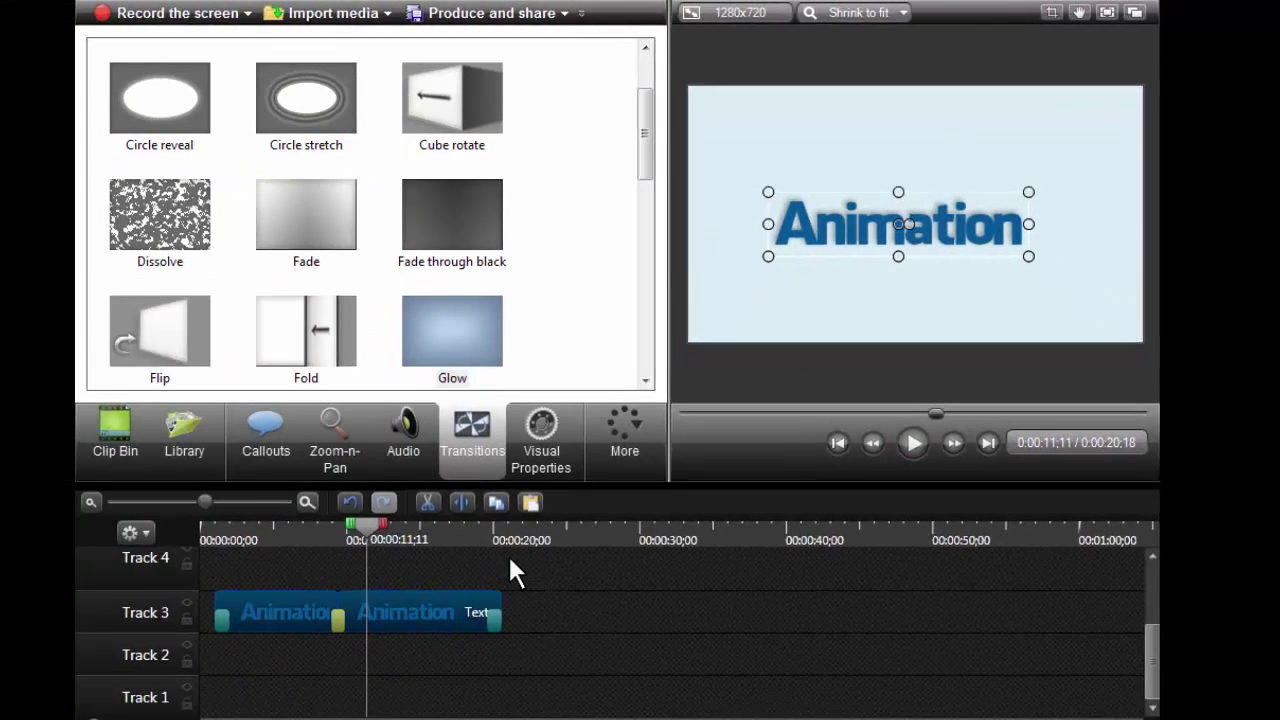
Step: Replace the Glow transition at the split between the two Animation clip halves with Ripple and preview it
click(338, 620)
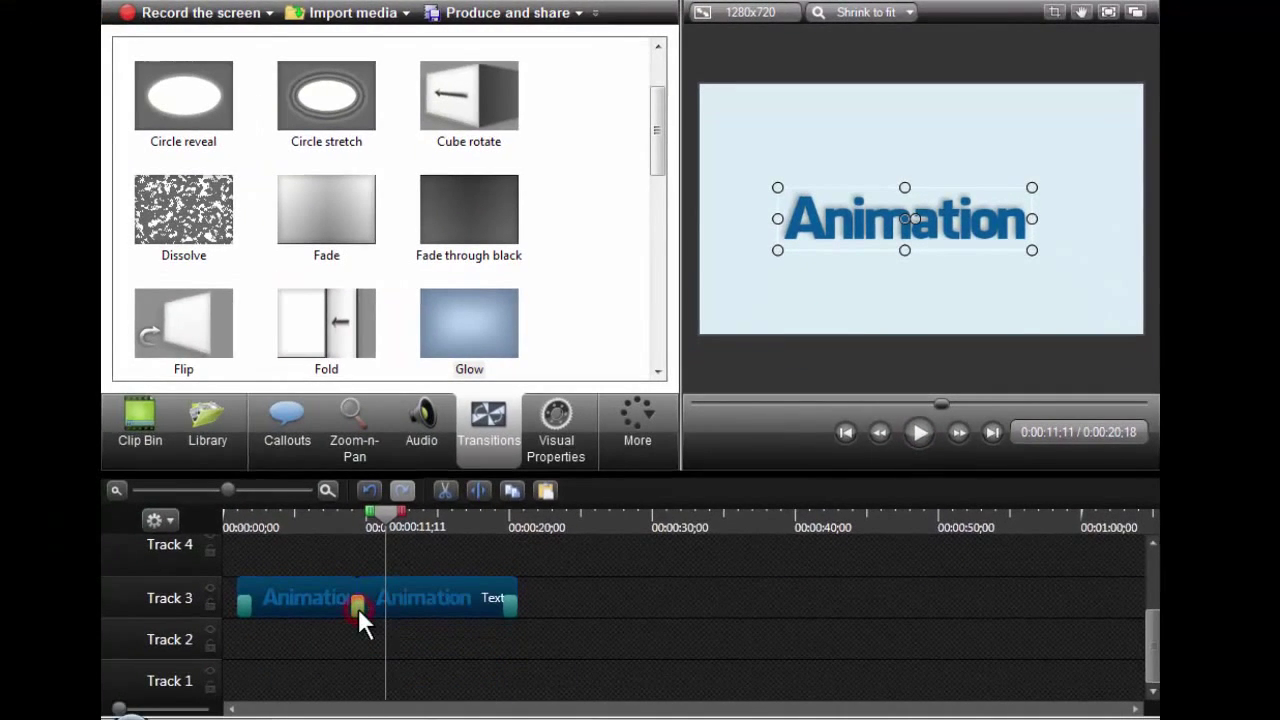
key(Delete)
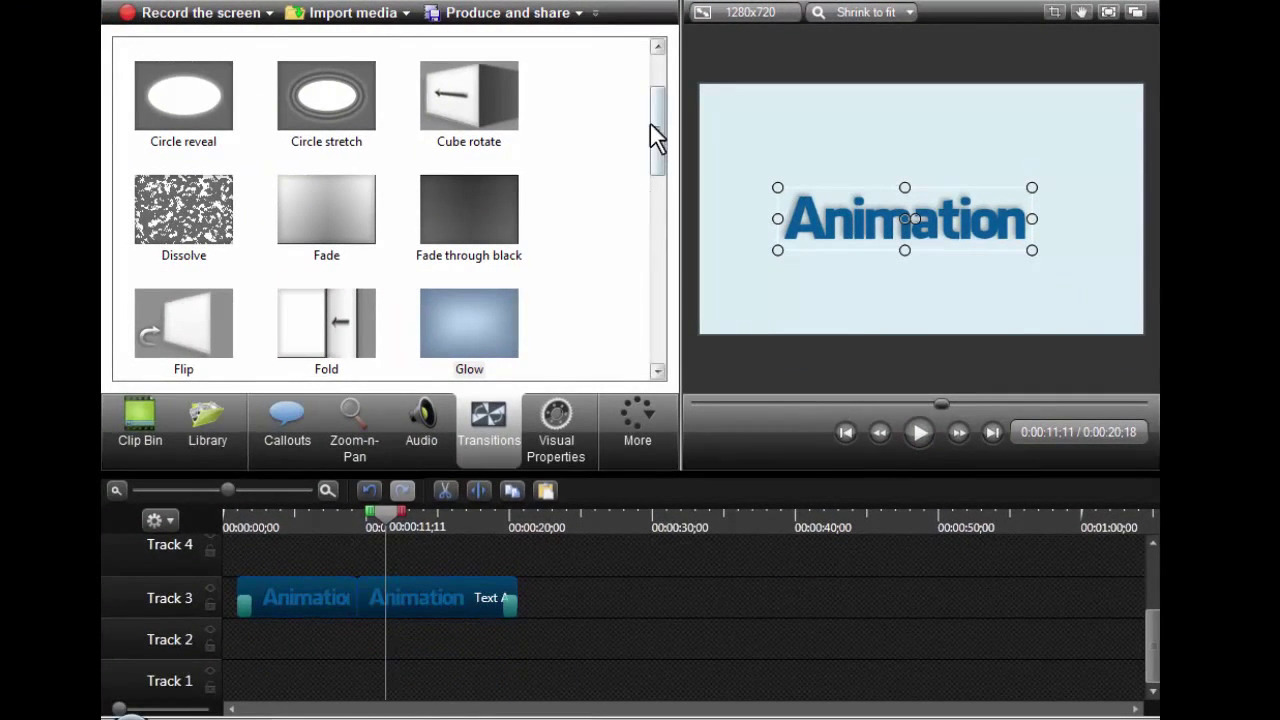
drag(652, 126, 651, 258)
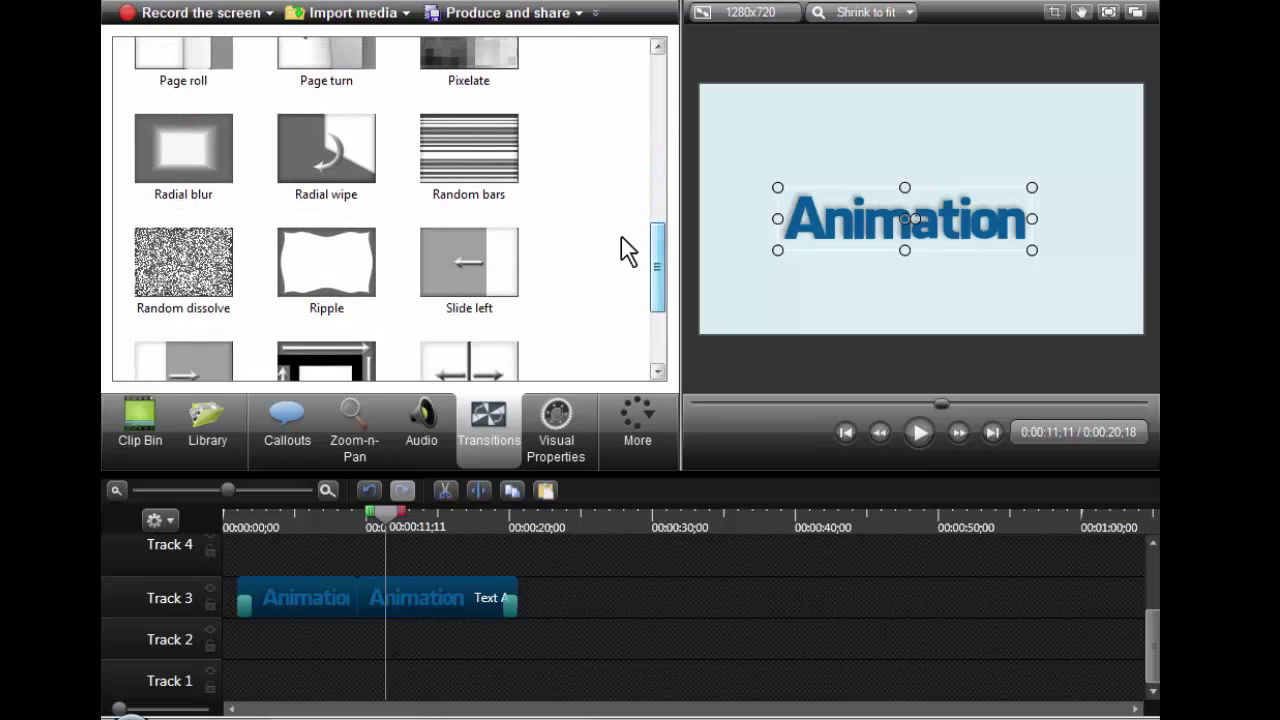
drag(286, 251, 350, 618)
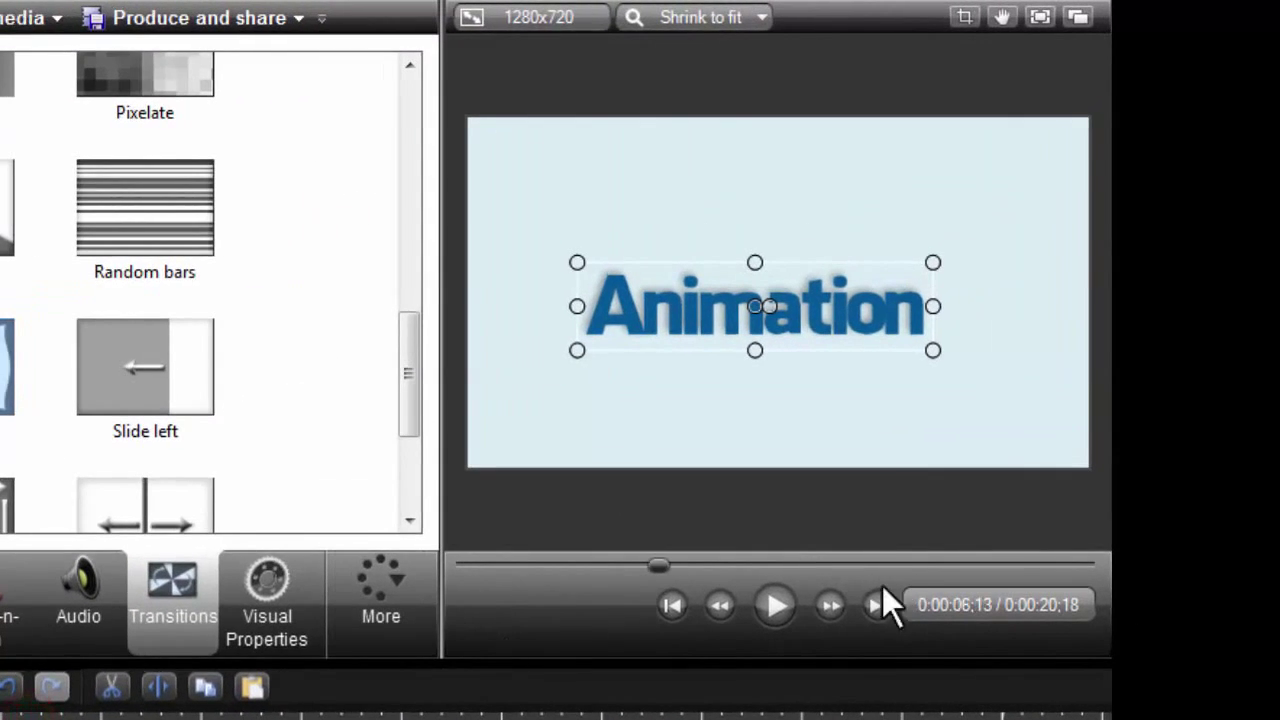
click(777, 604)
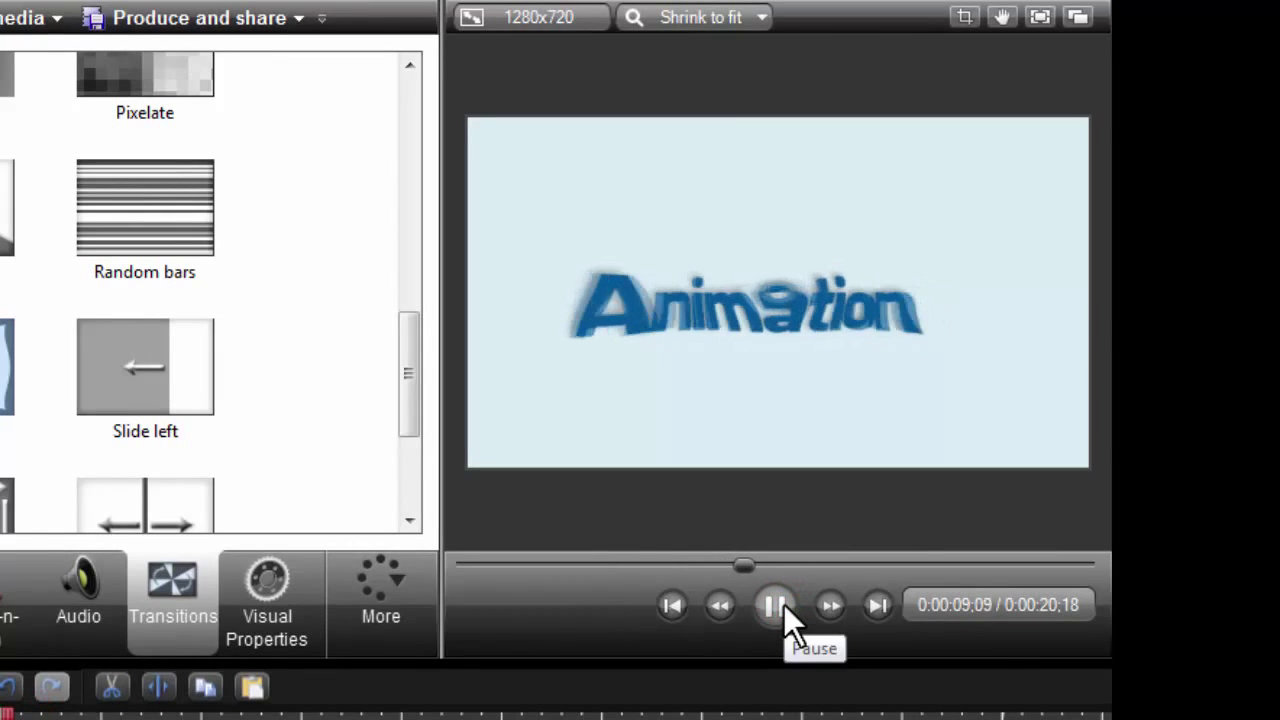
click(783, 603)
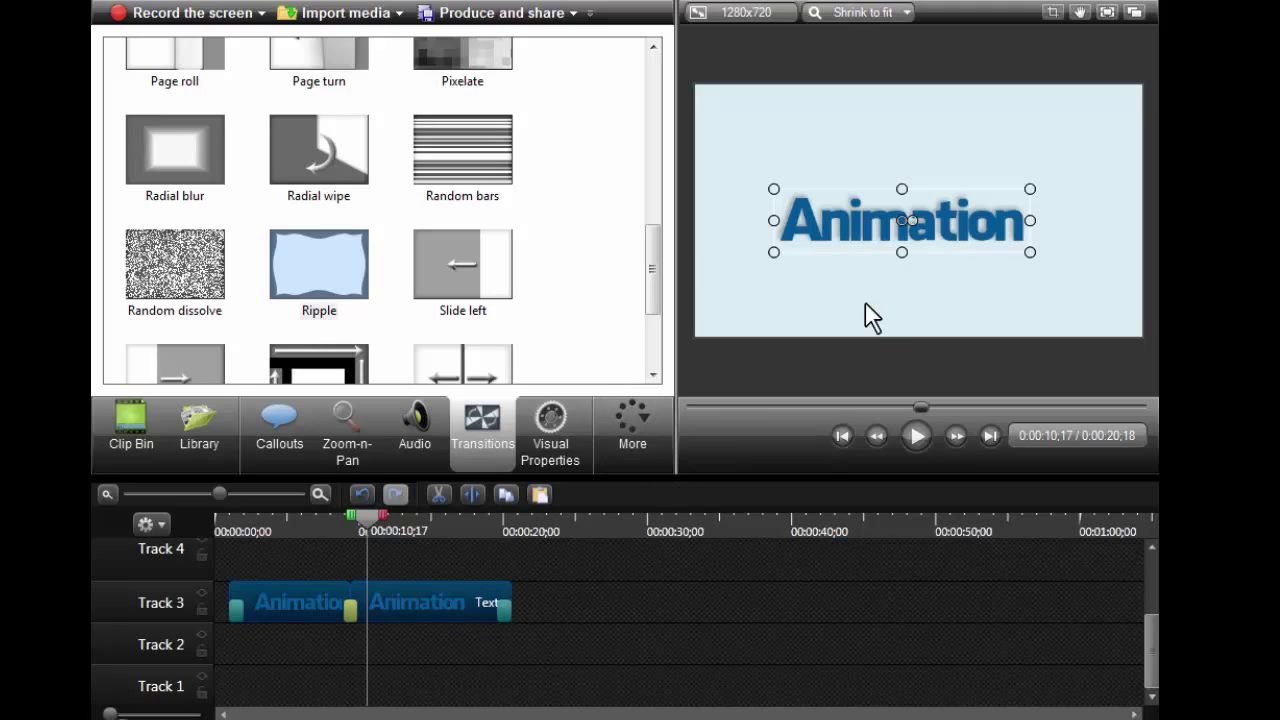
Step: Remove the transitions at the split, the end and the start of the two Animation clips on Track 3
click(350, 606)
key(Delete)
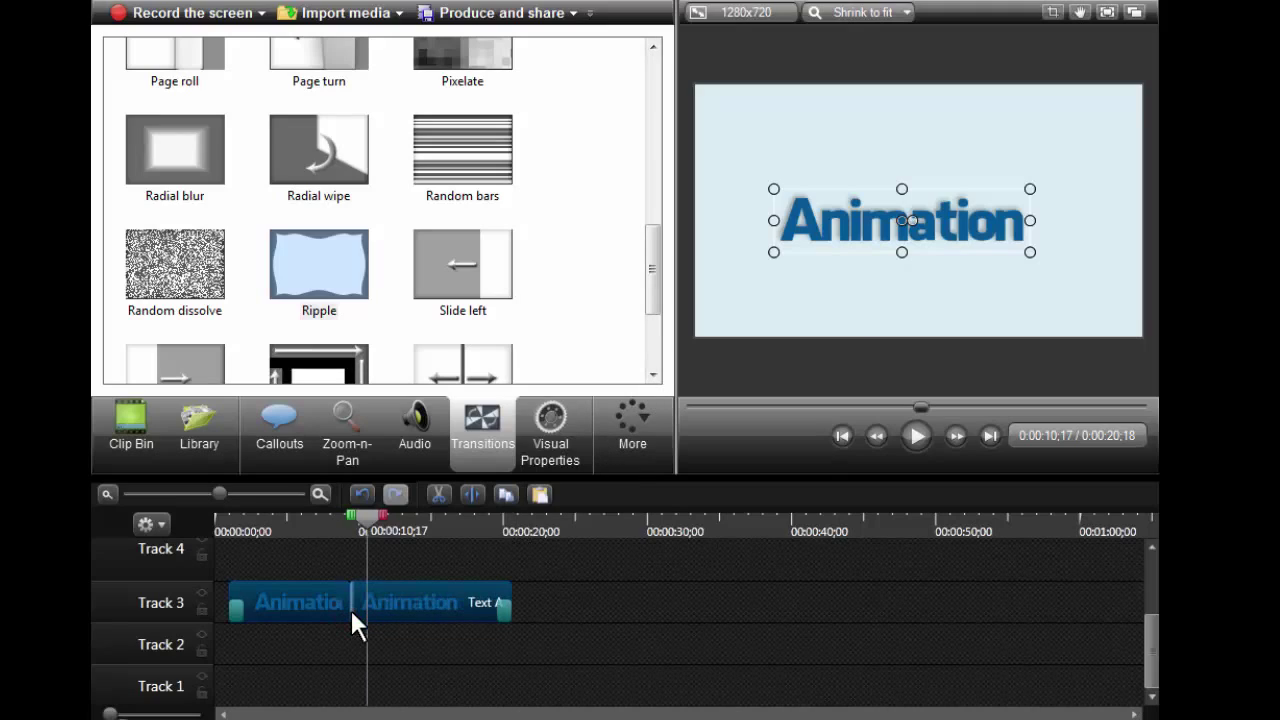
click(503, 609)
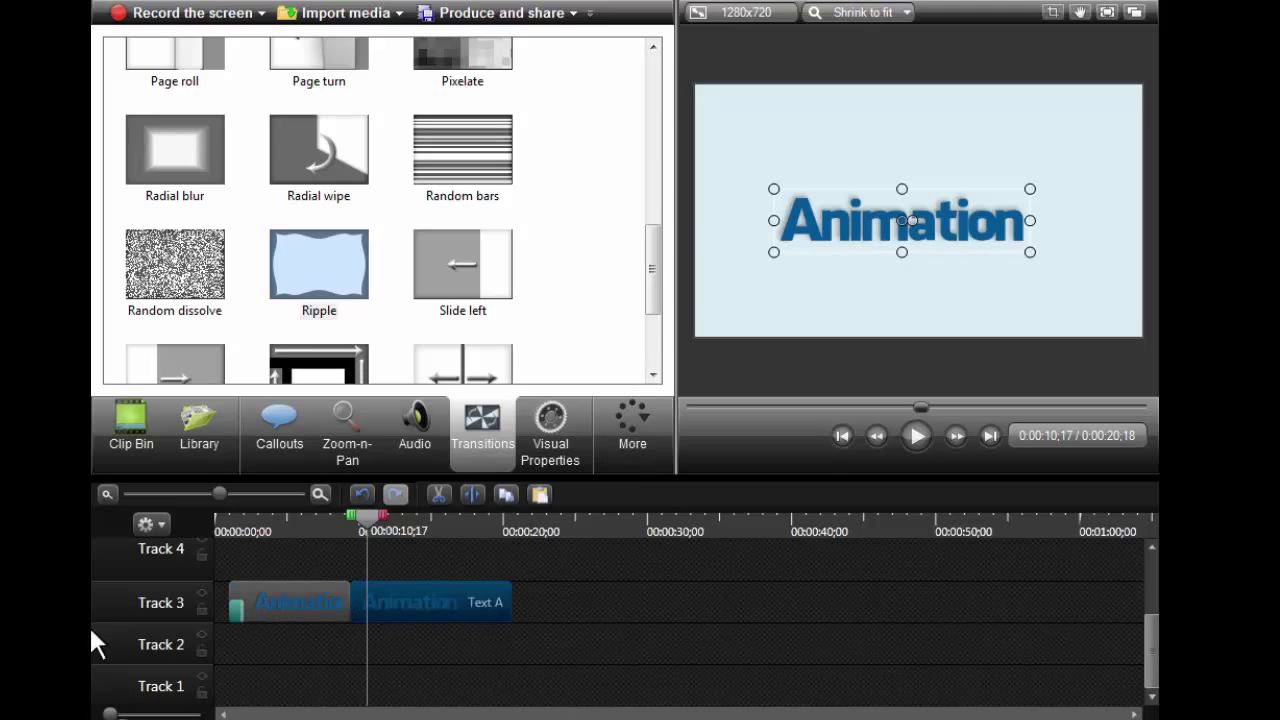
click(234, 612)
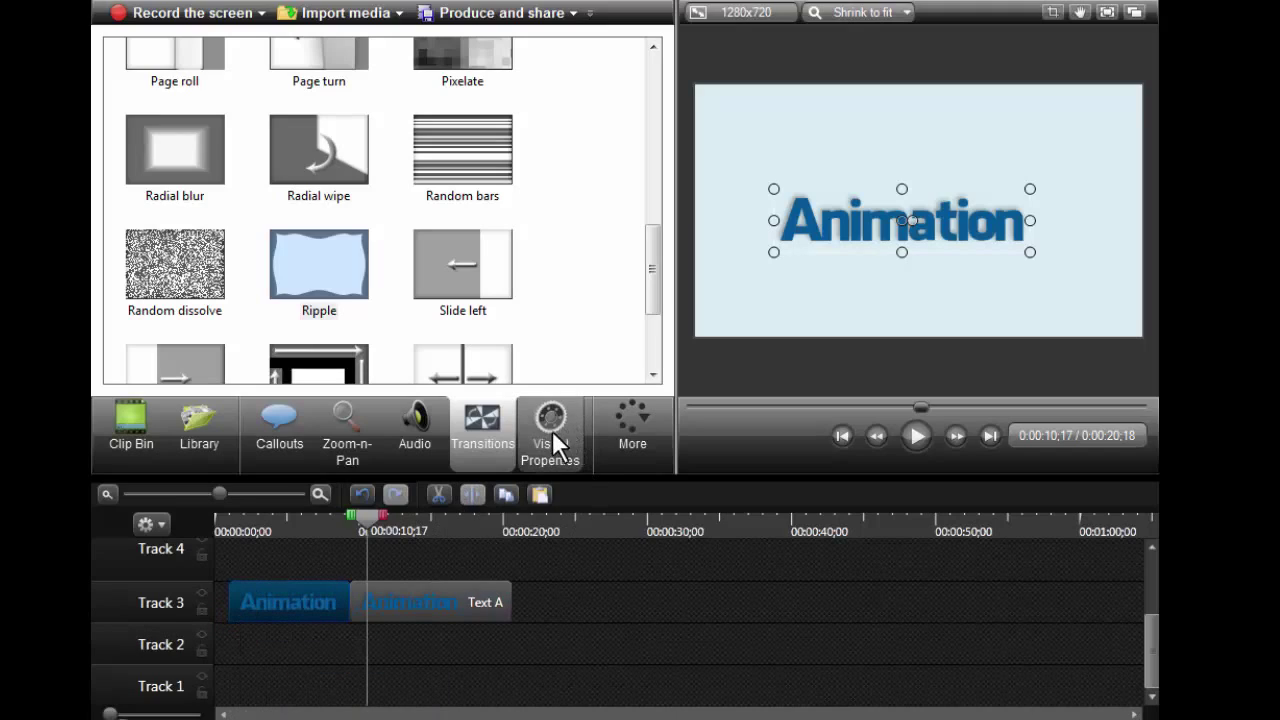
Step: Delete the second Animation clip half and adjust the remaining clip to run from 0:00:03;03 to 0:00:21;07
click(434, 595)
key(Delete)
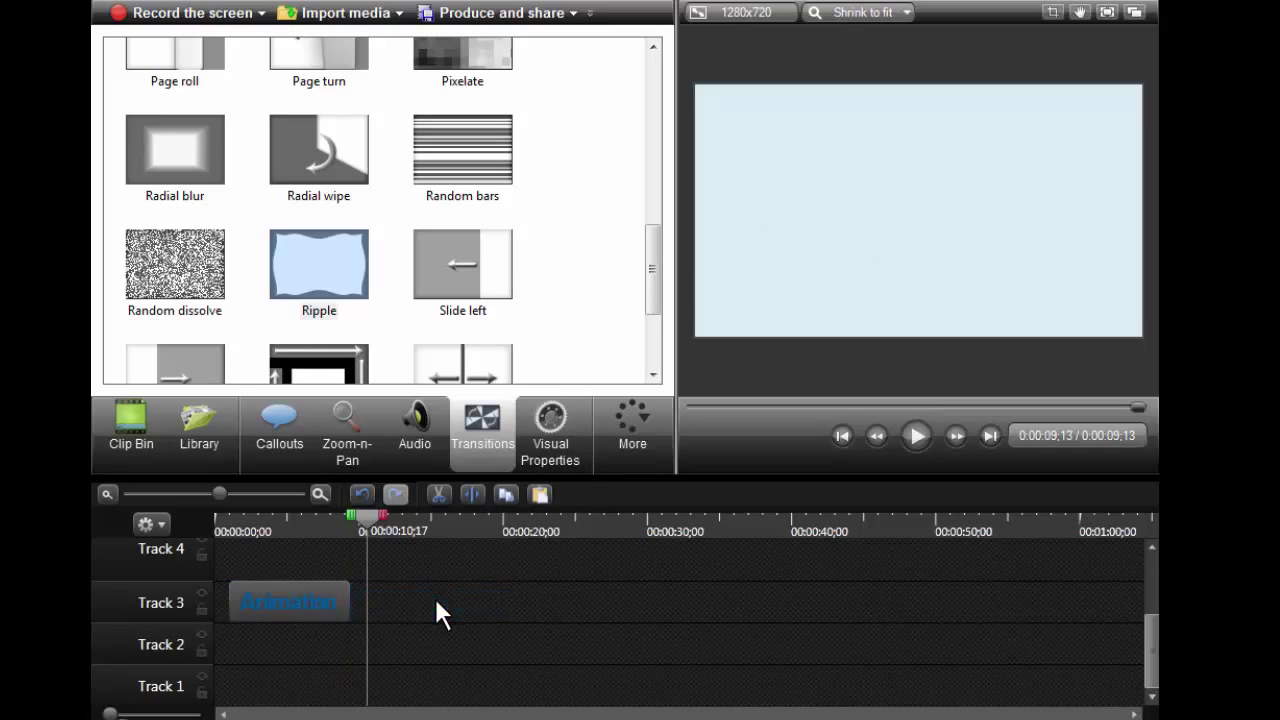
drag(351, 597, 490, 597)
drag(350, 602, 380, 603)
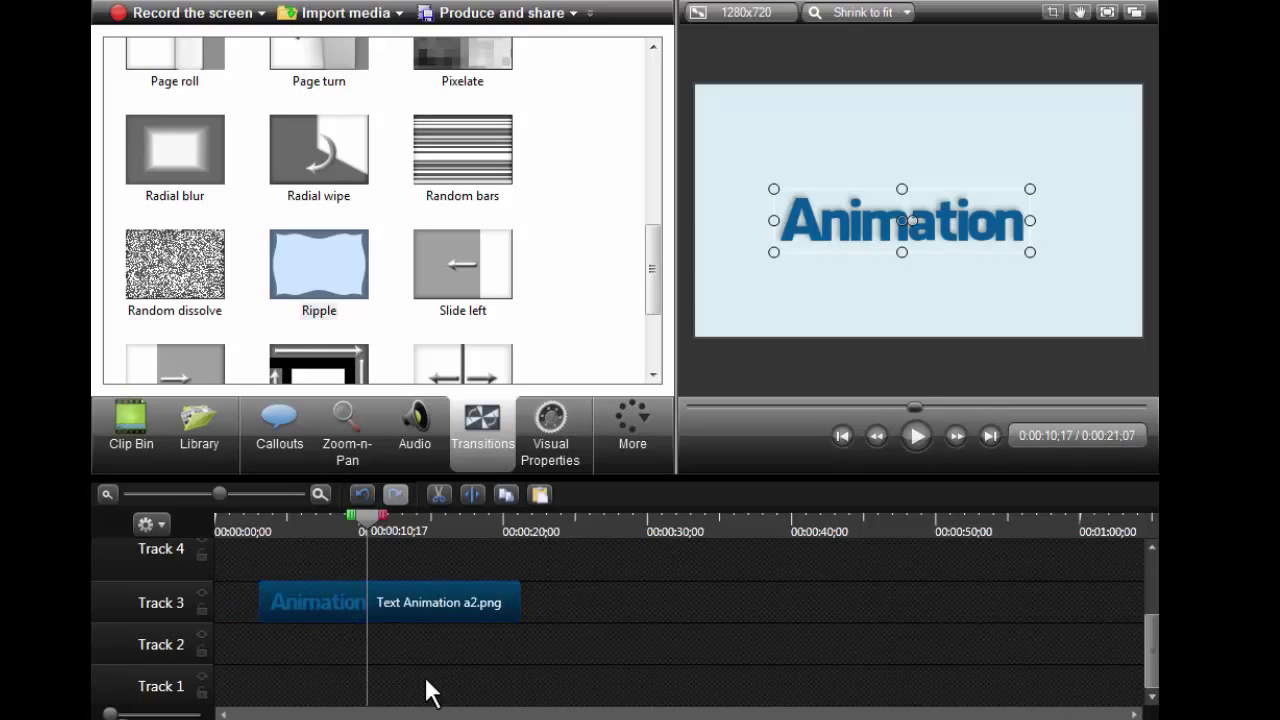
Step: Add a visual animation at the clip's start, 0:00:03;03, and place the text in the canvas's upper-right corner at about X 274, Y 248
drag(366, 509, 257, 514)
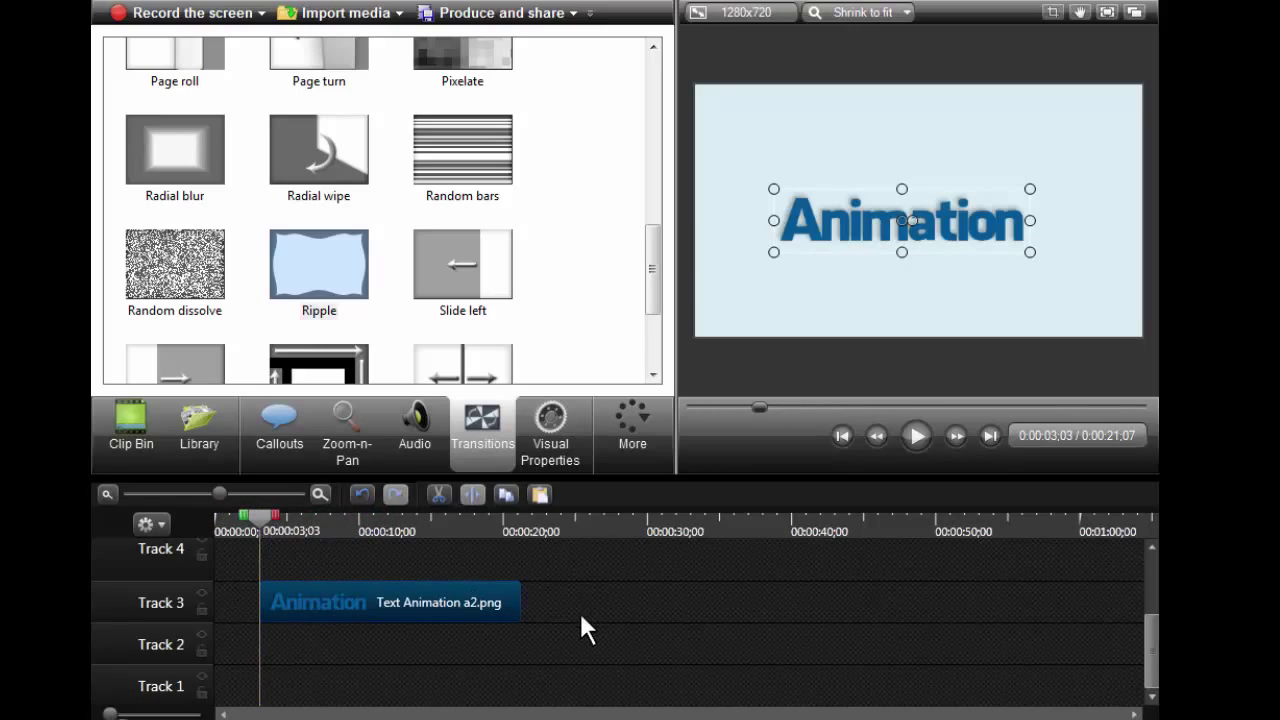
click(545, 440)
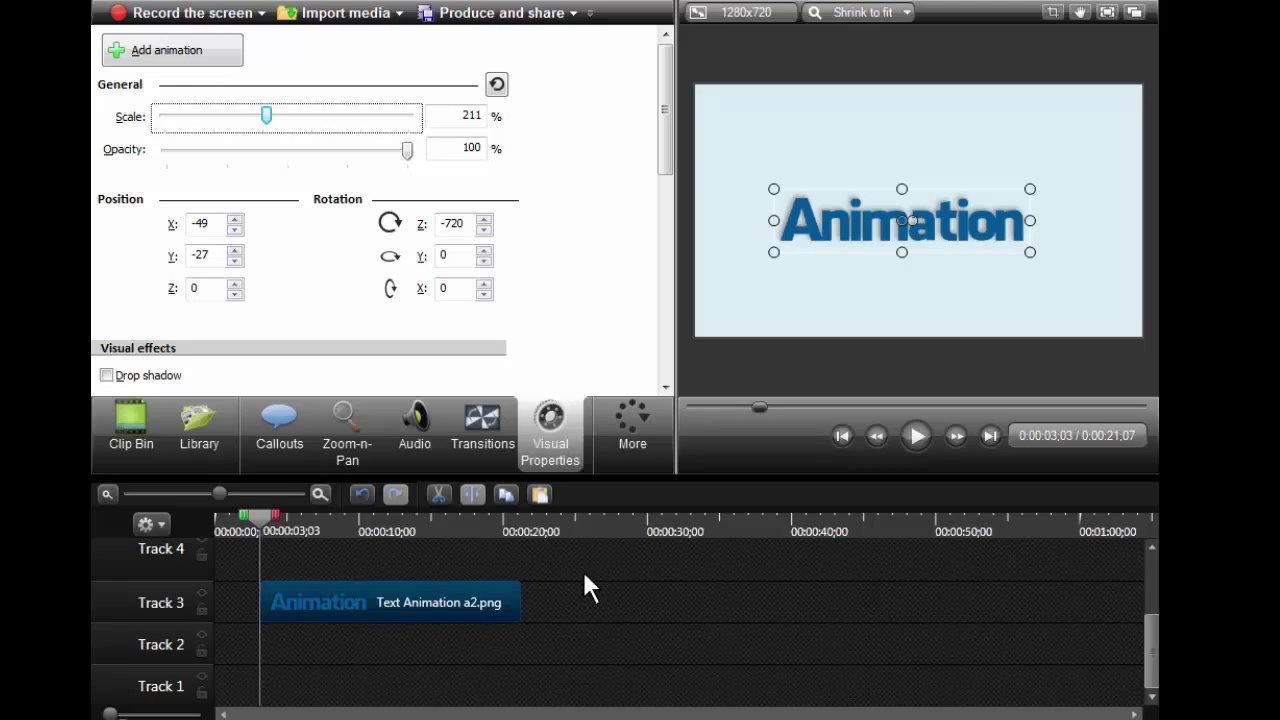
drag(251, 509, 260, 512)
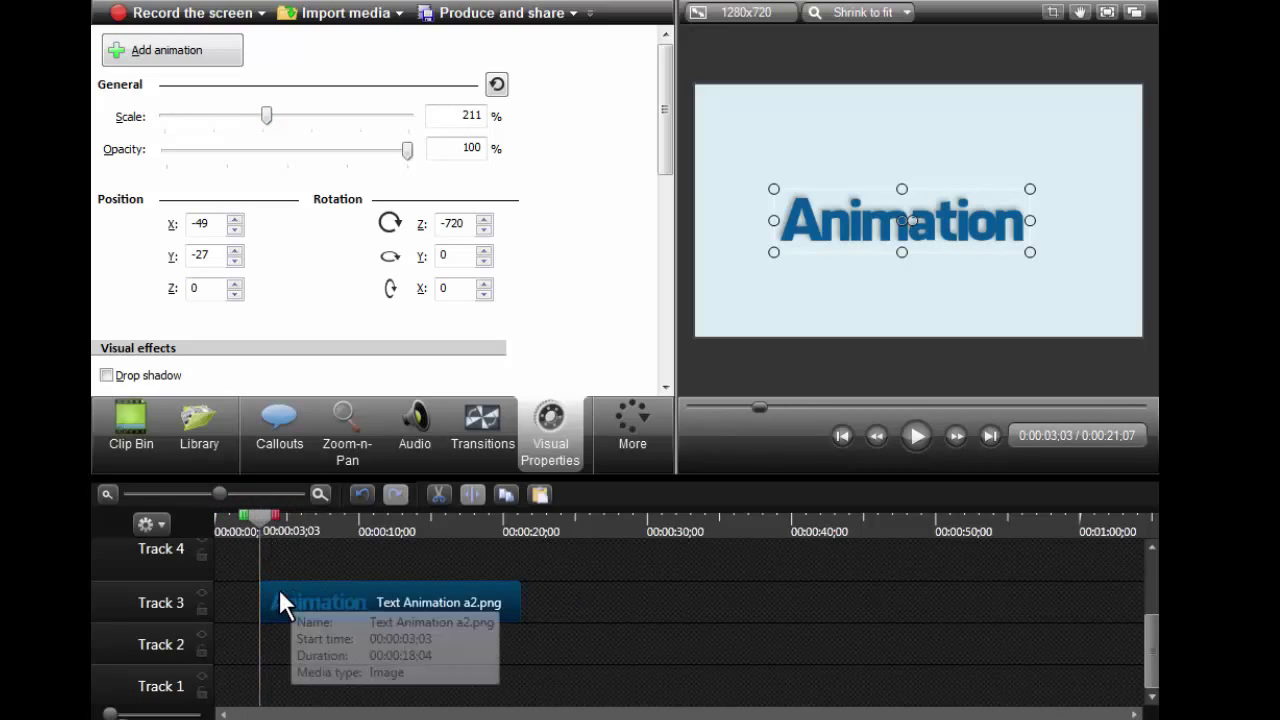
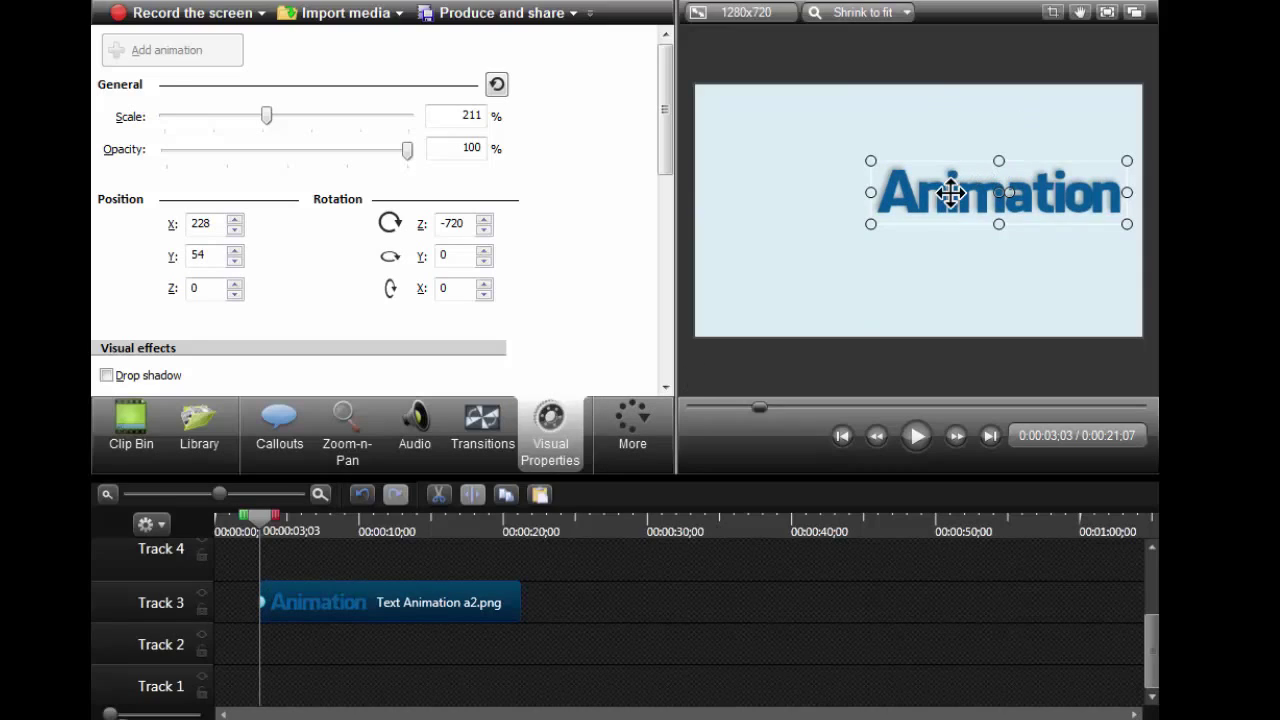
drag(954, 190, 967, 121)
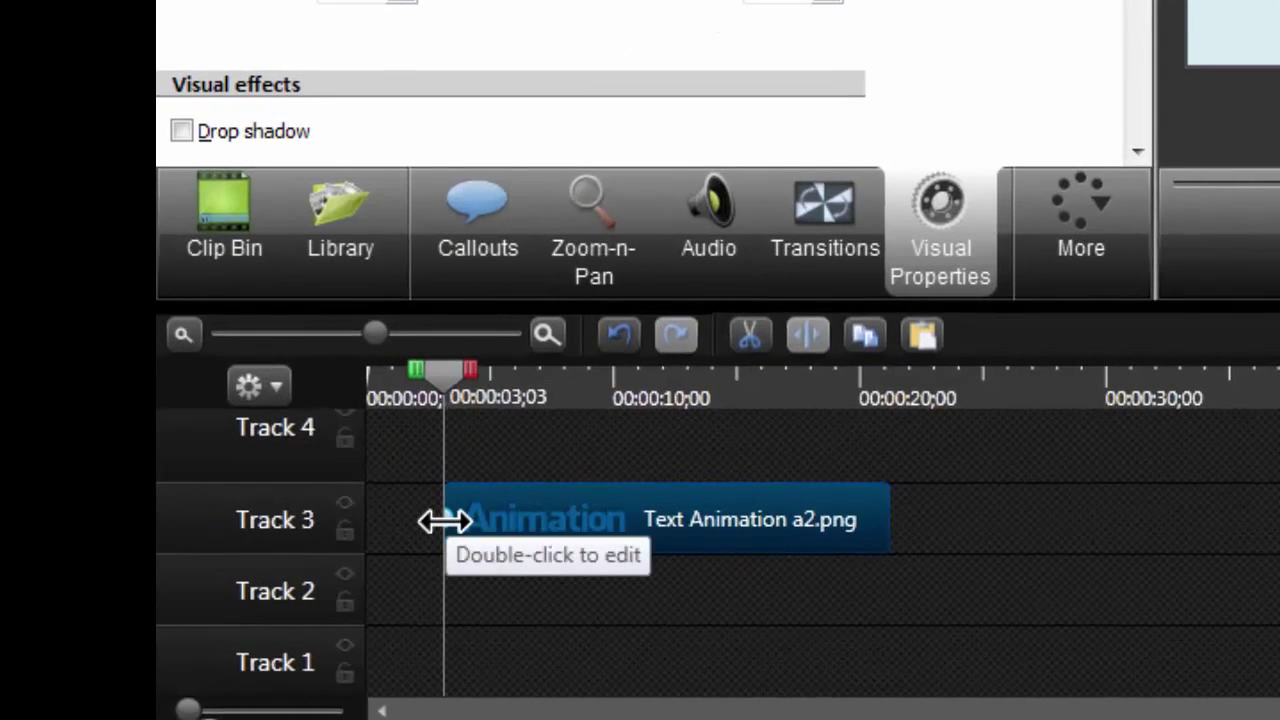
Step: Shift the animation arrow to start about one second into the clip, adjust its length and scrub through the movement
drag(444, 520, 499, 523)
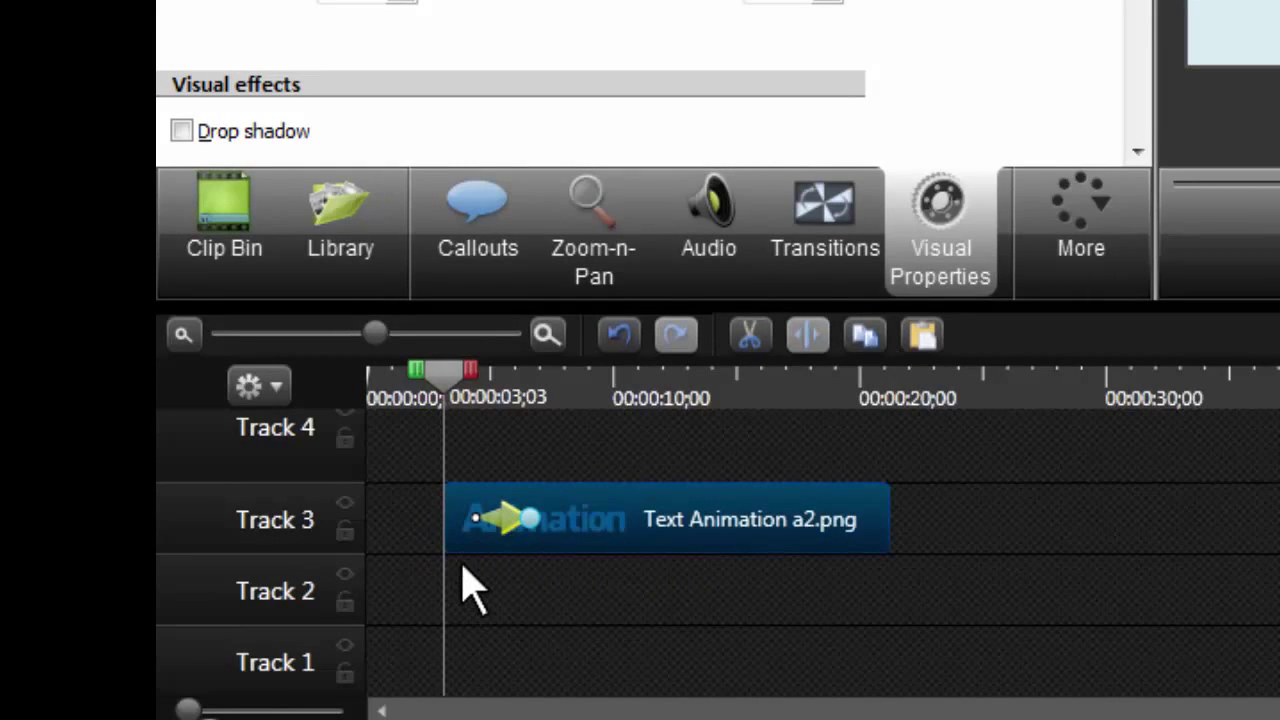
drag(457, 520, 478, 538)
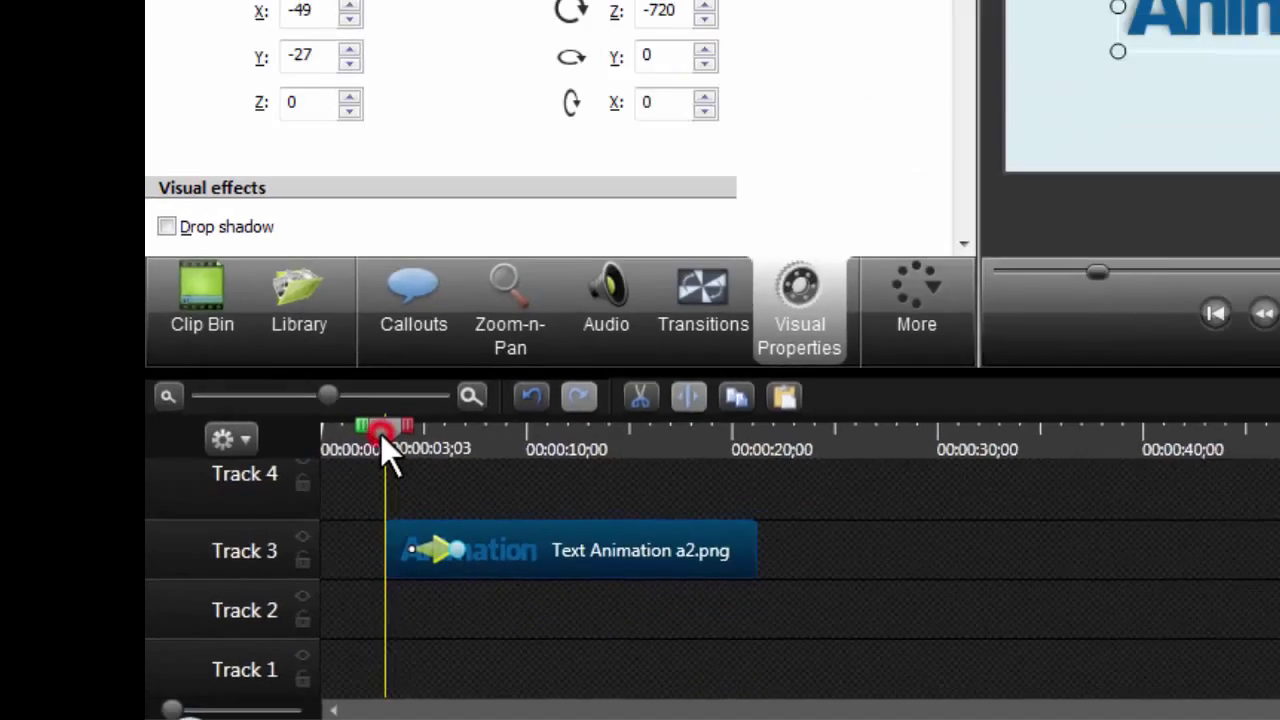
drag(443, 388, 472, 390)
drag(312, 518, 348, 522)
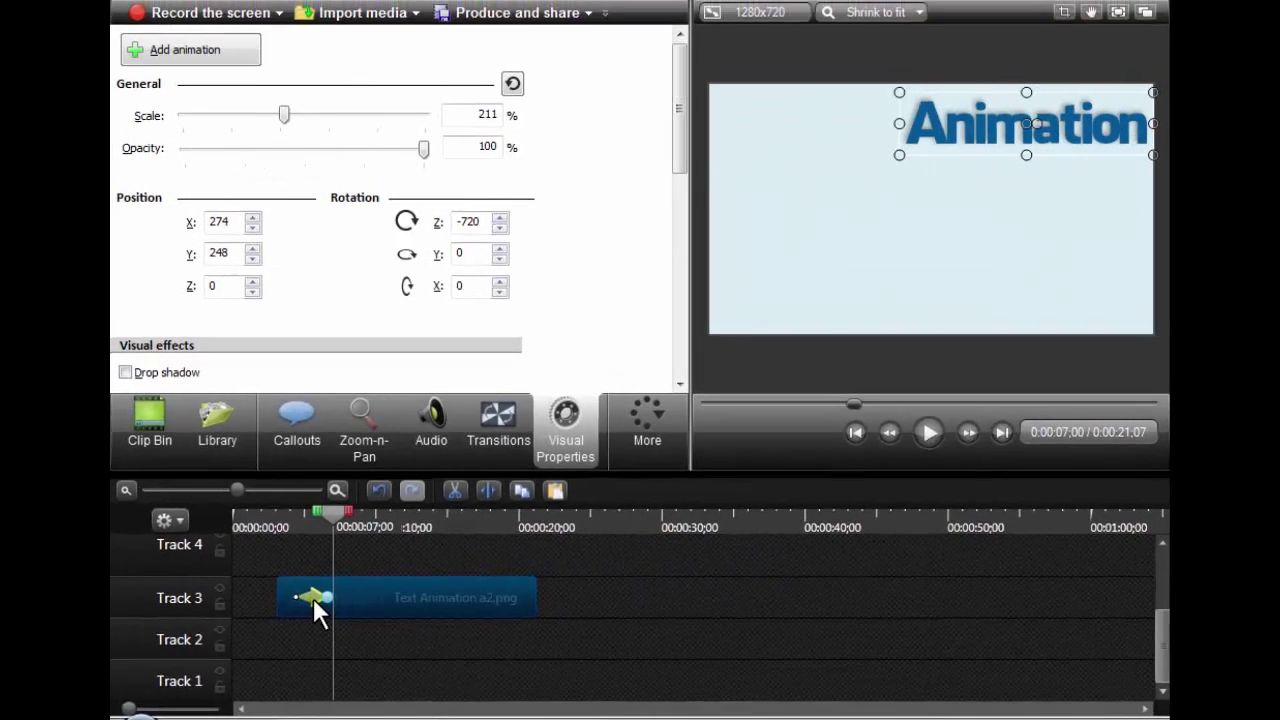
drag(334, 522, 338, 522)
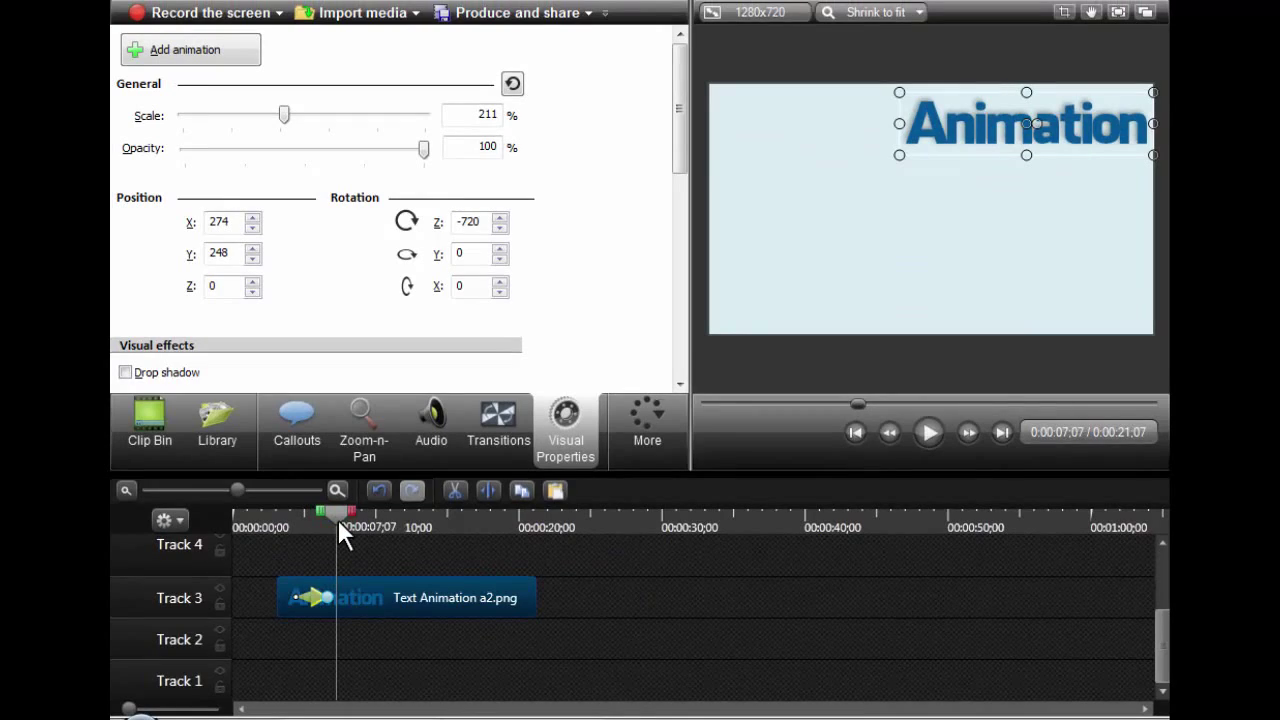
Step: Place the text before the animation arrow in the canvas's lower-left corner at about X -274, Y -260, and scrub through the movement
drag(328, 520, 285, 516)
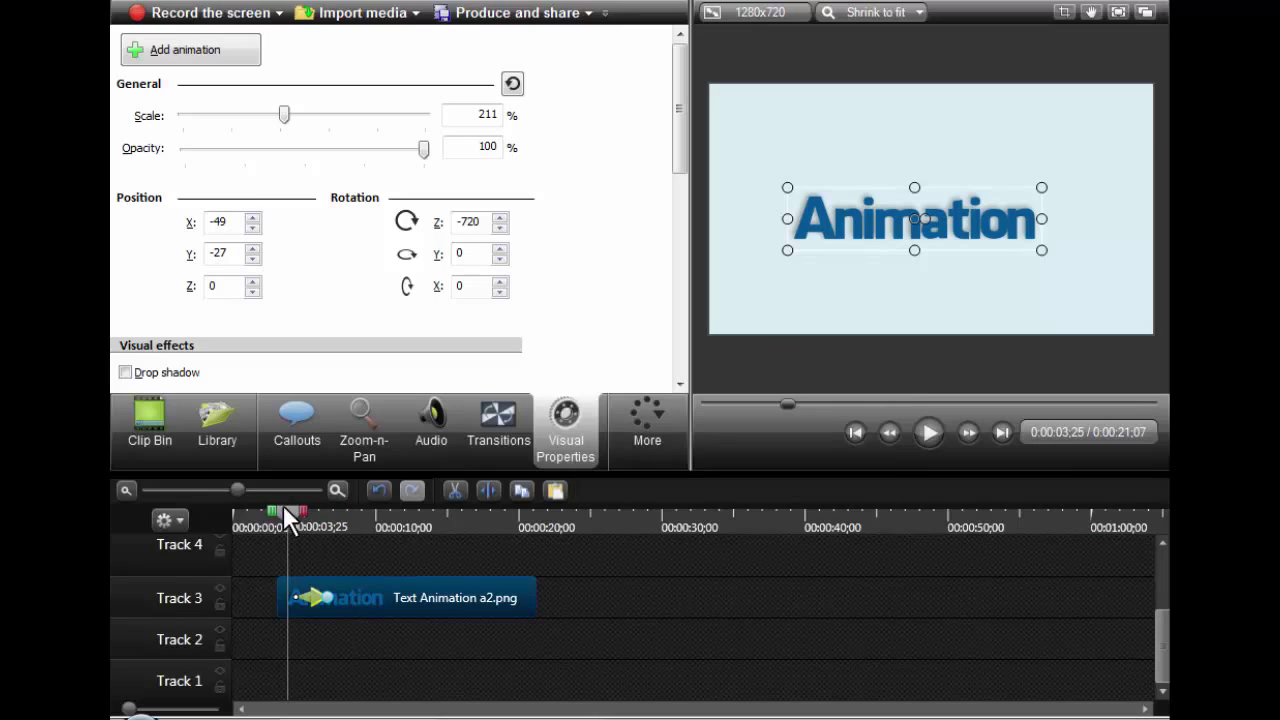
mouse_move(285, 508)
mouse_down()
mouse_move(313, 509)
mouse_move(285, 512)
mouse_up()
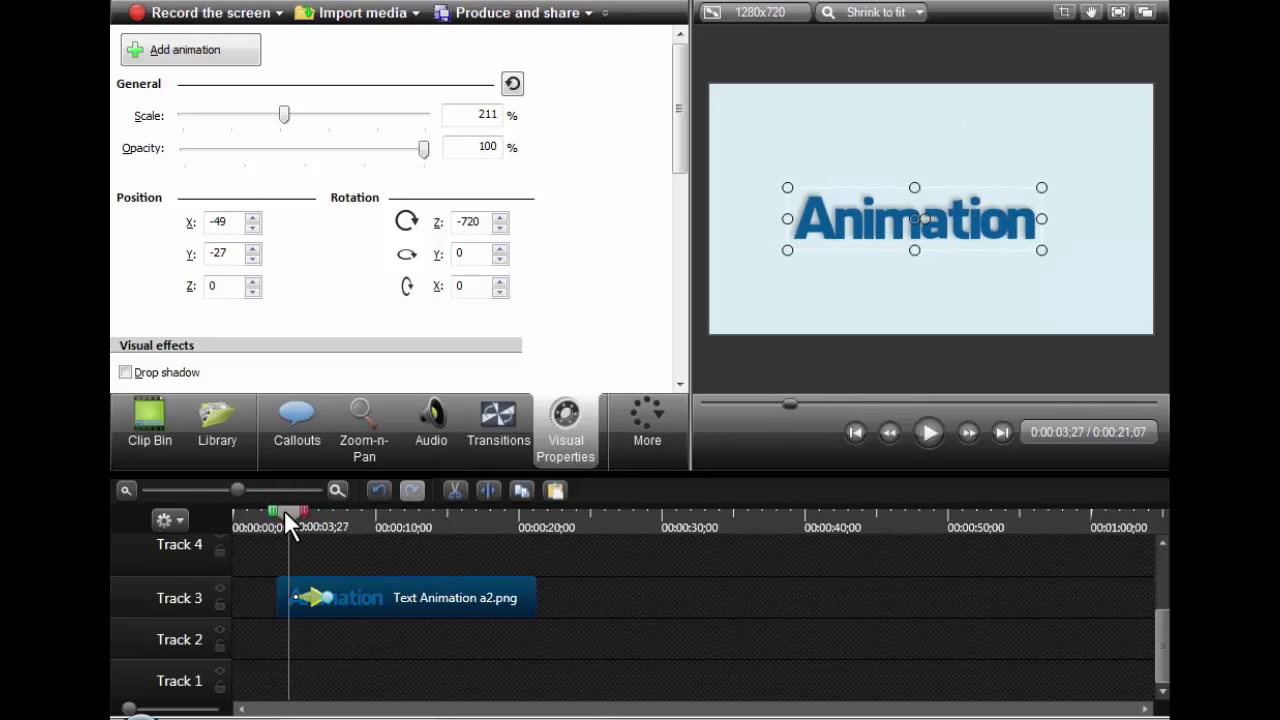
click(295, 598)
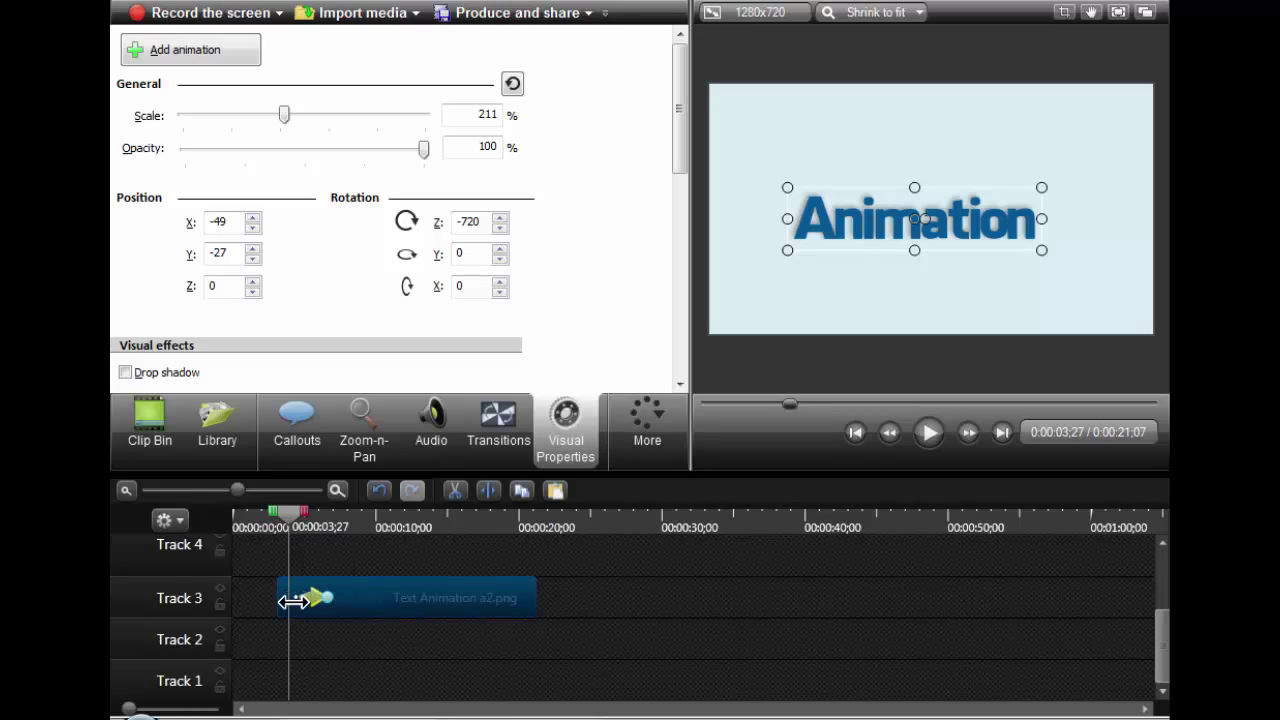
drag(891, 213, 816, 292)
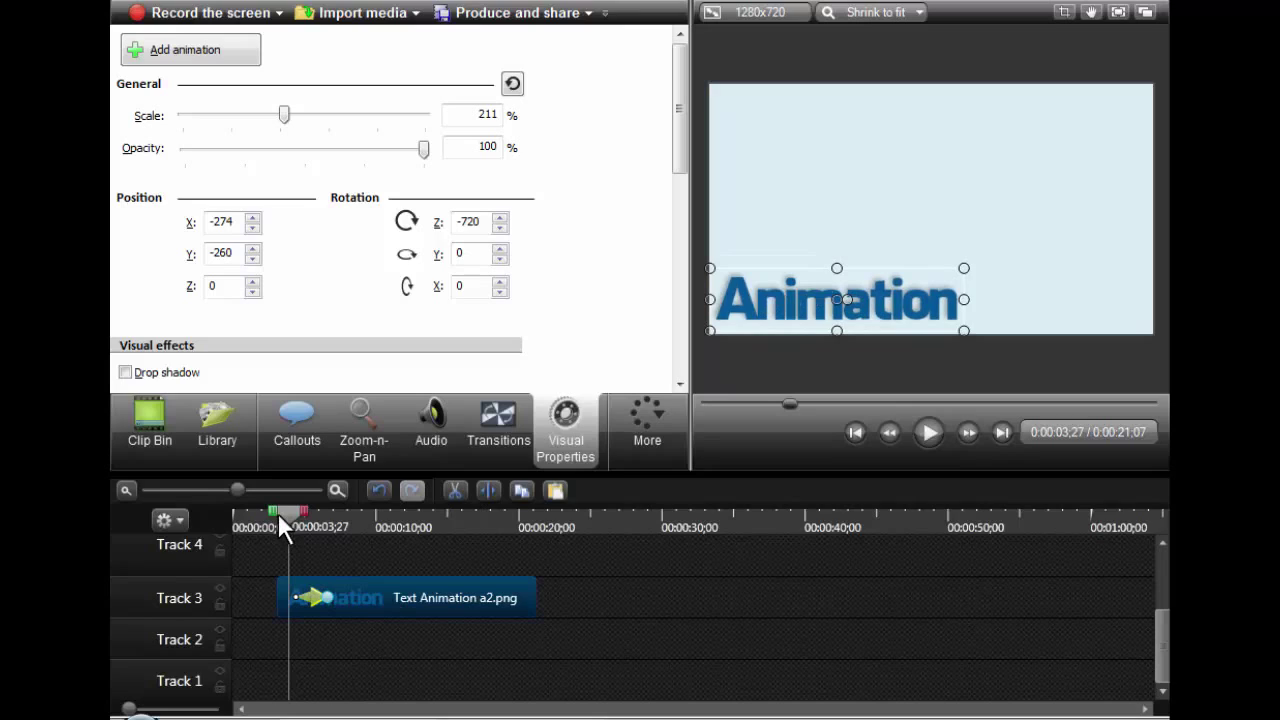
drag(277, 512, 330, 513)
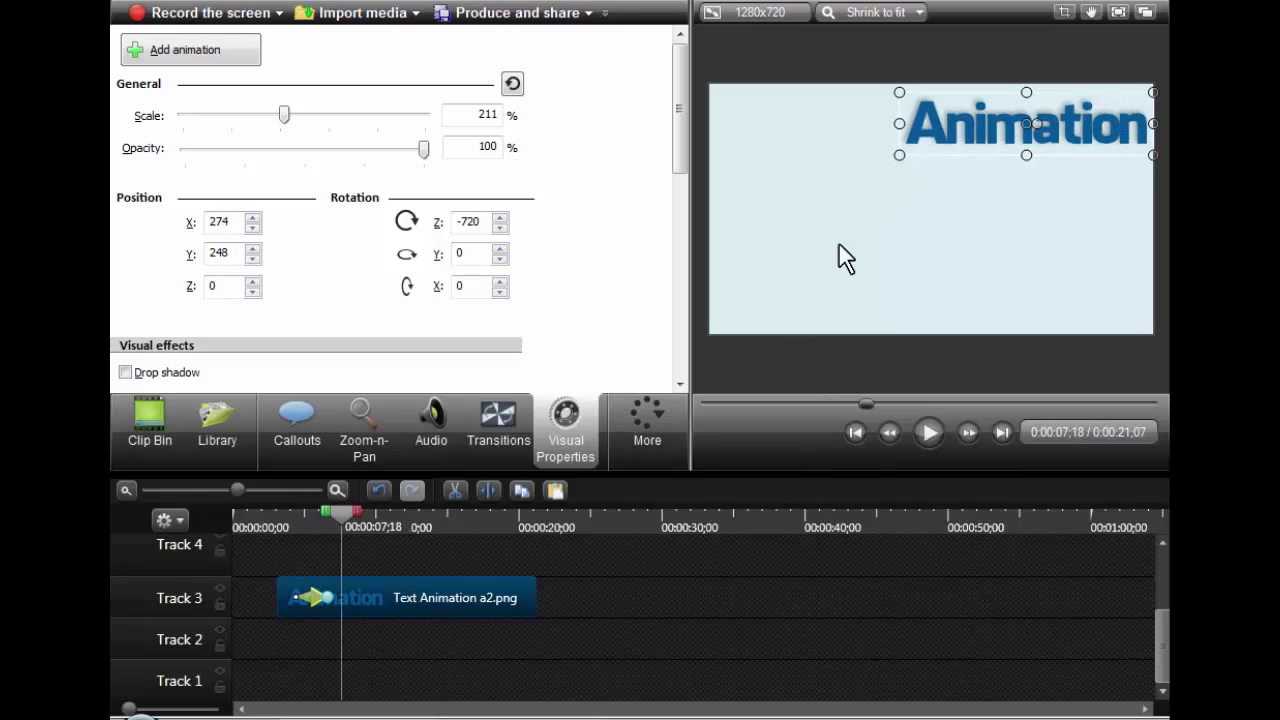
drag(332, 520, 285, 516)
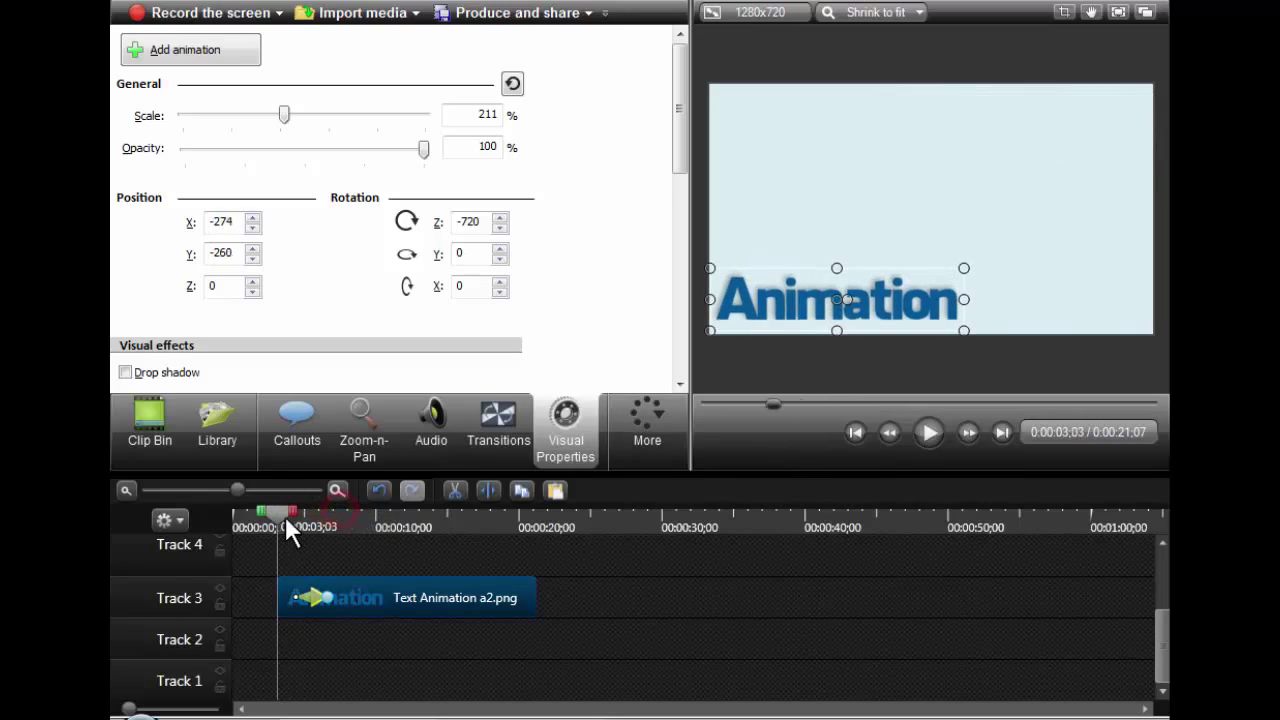
Step: Change the movement to run from the canvas's upper-left corner to its lower-right corner at about X 274, Y -269, and scrub through it
drag(776, 286, 764, 113)
drag(277, 508, 352, 507)
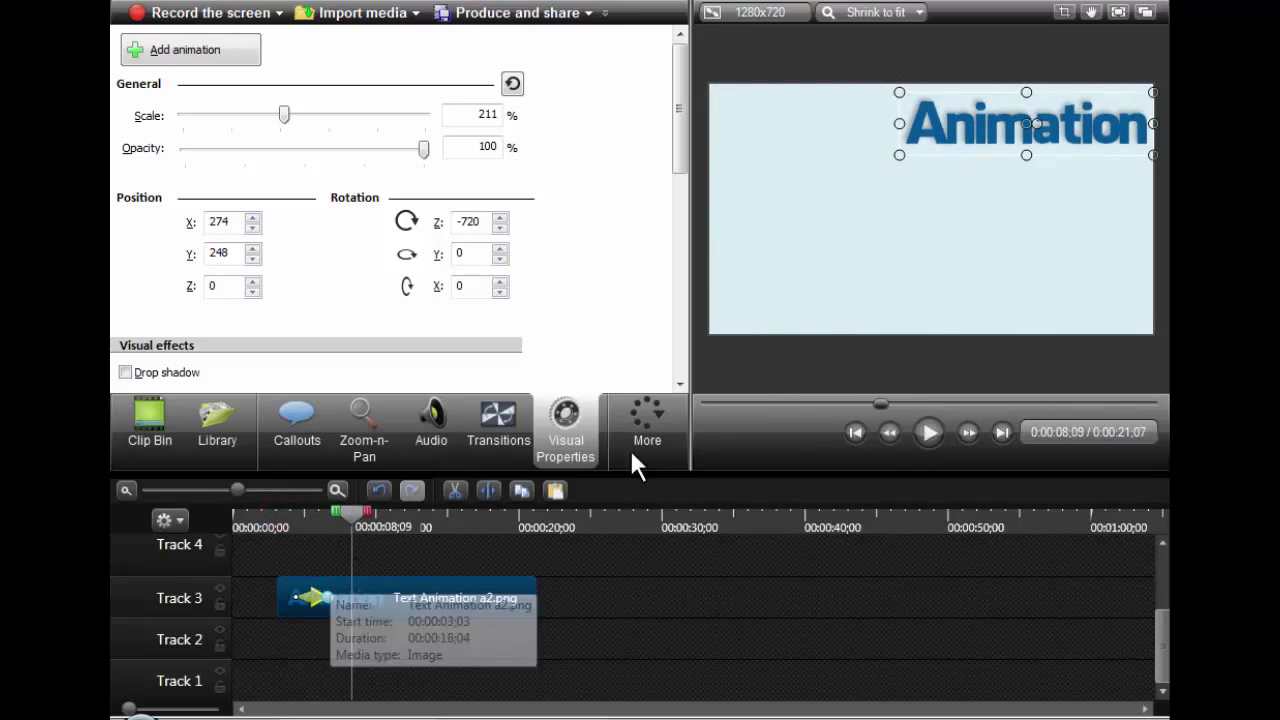
drag(996, 109, 994, 298)
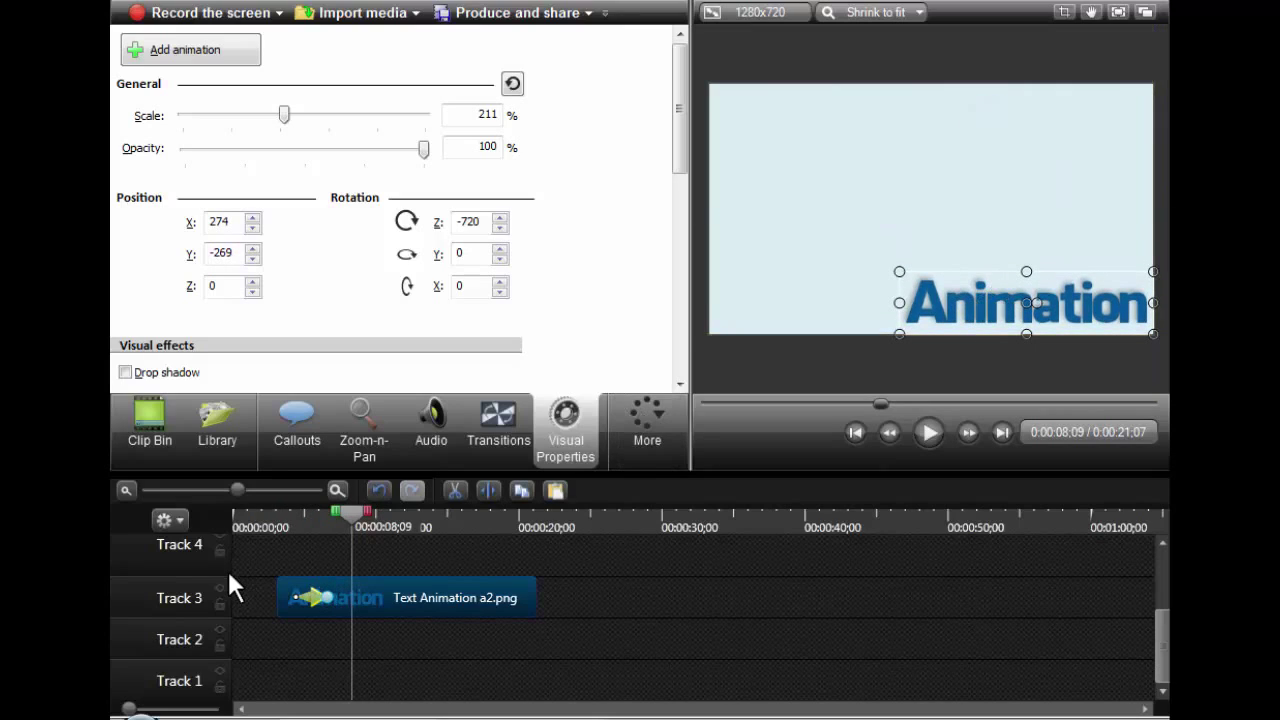
mouse_move(349, 521)
mouse_down()
mouse_move(286, 524)
mouse_move(342, 525)
mouse_up()
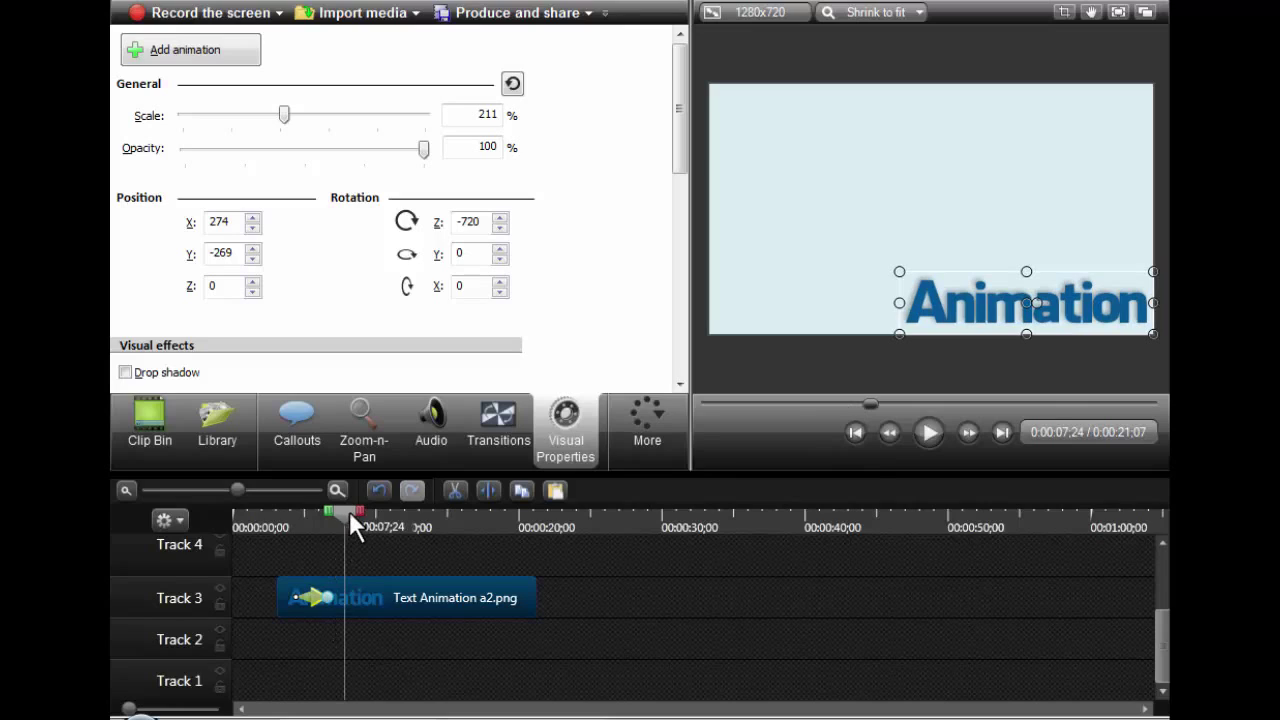
drag(350, 515, 294, 516)
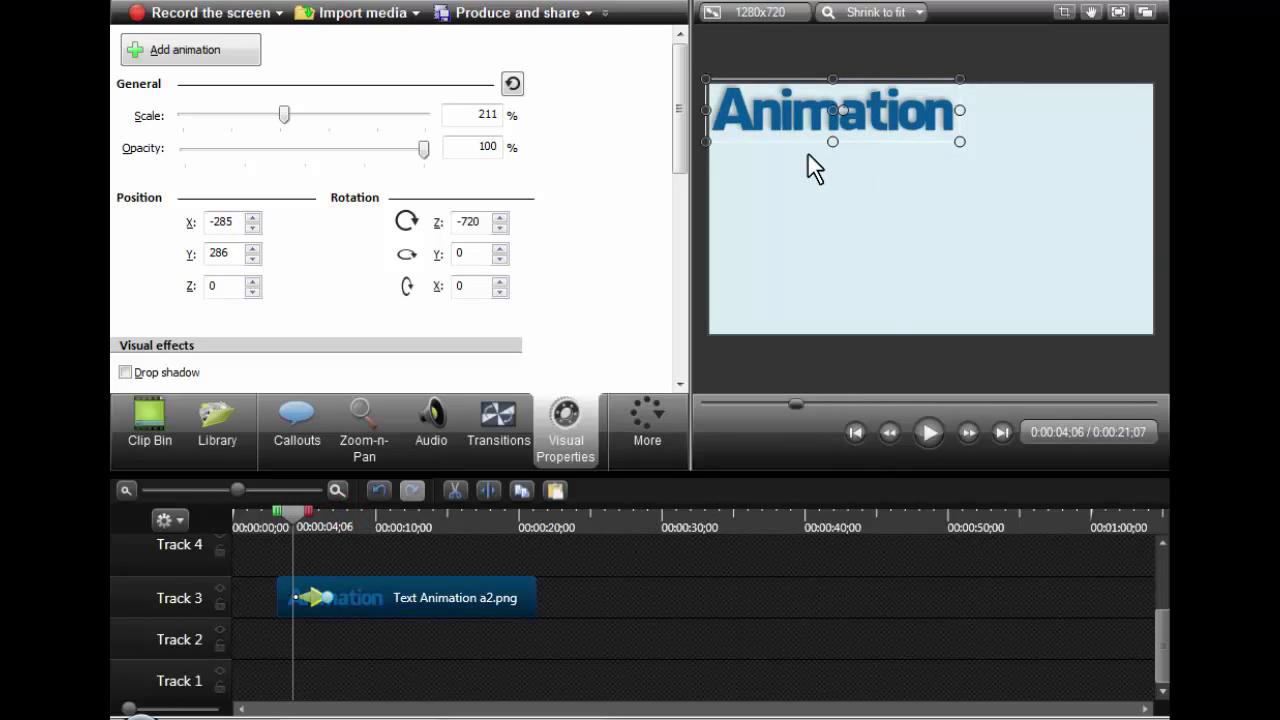
Step: Set the text's start position above the canvas at about X -288, Y 495 and its end position at about X 181, Y -31
drag(795, 123, 794, 54)
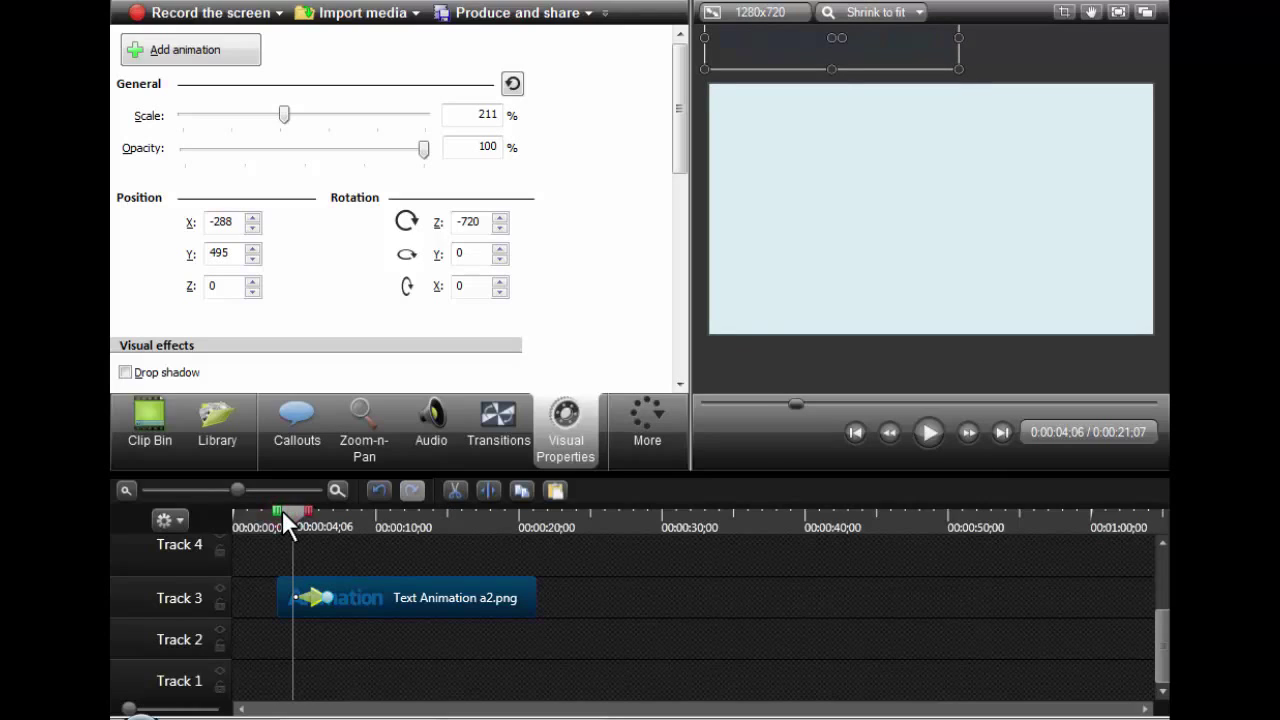
drag(283, 512, 460, 512)
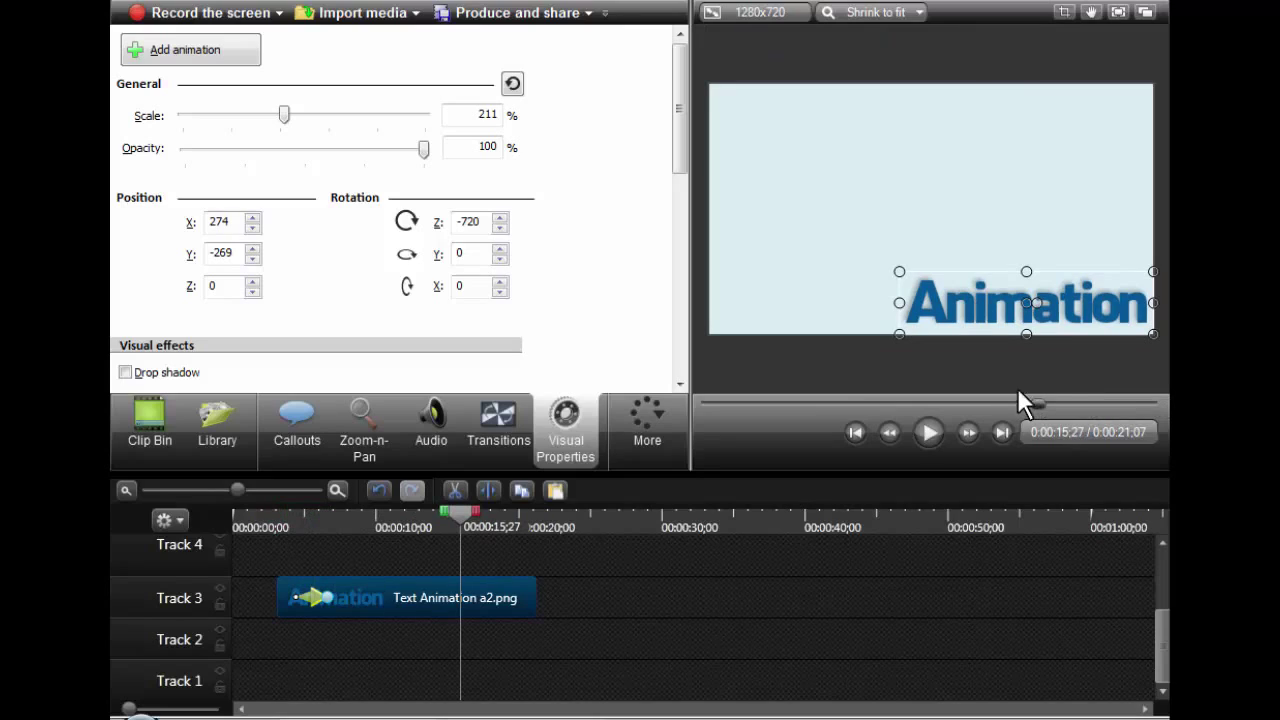
drag(1006, 309, 1004, 224)
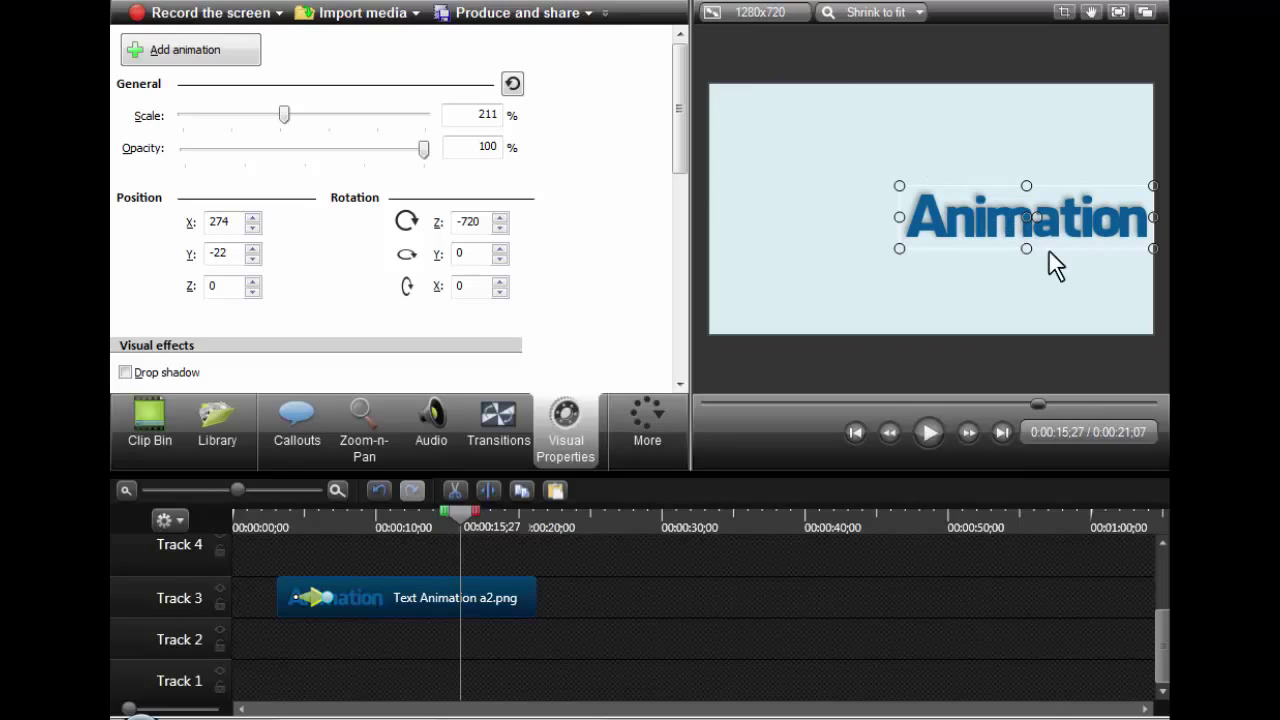
drag(1008, 226, 976, 230)
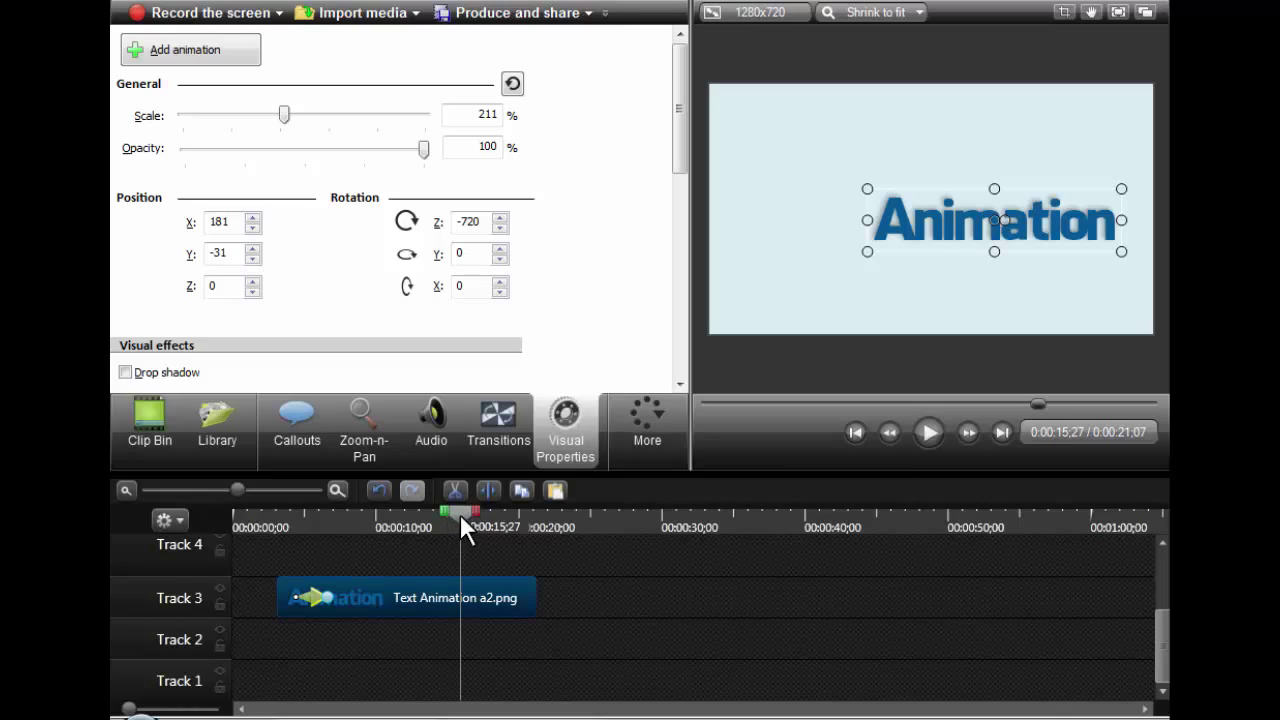
drag(460, 514, 283, 519)
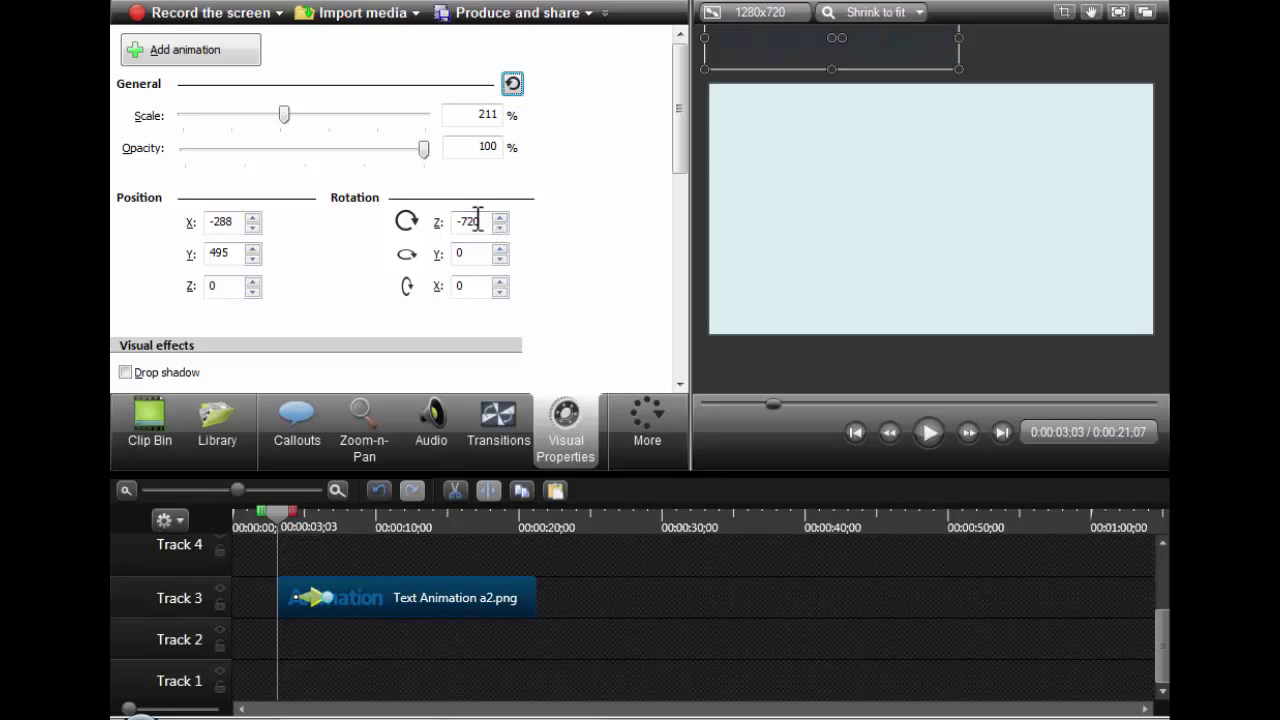
Step: Give the text's start state Z rotation 0 and Y rotation 360, and place it above the canvas at about X -20, Y 465
drag(477, 221, 451, 221)
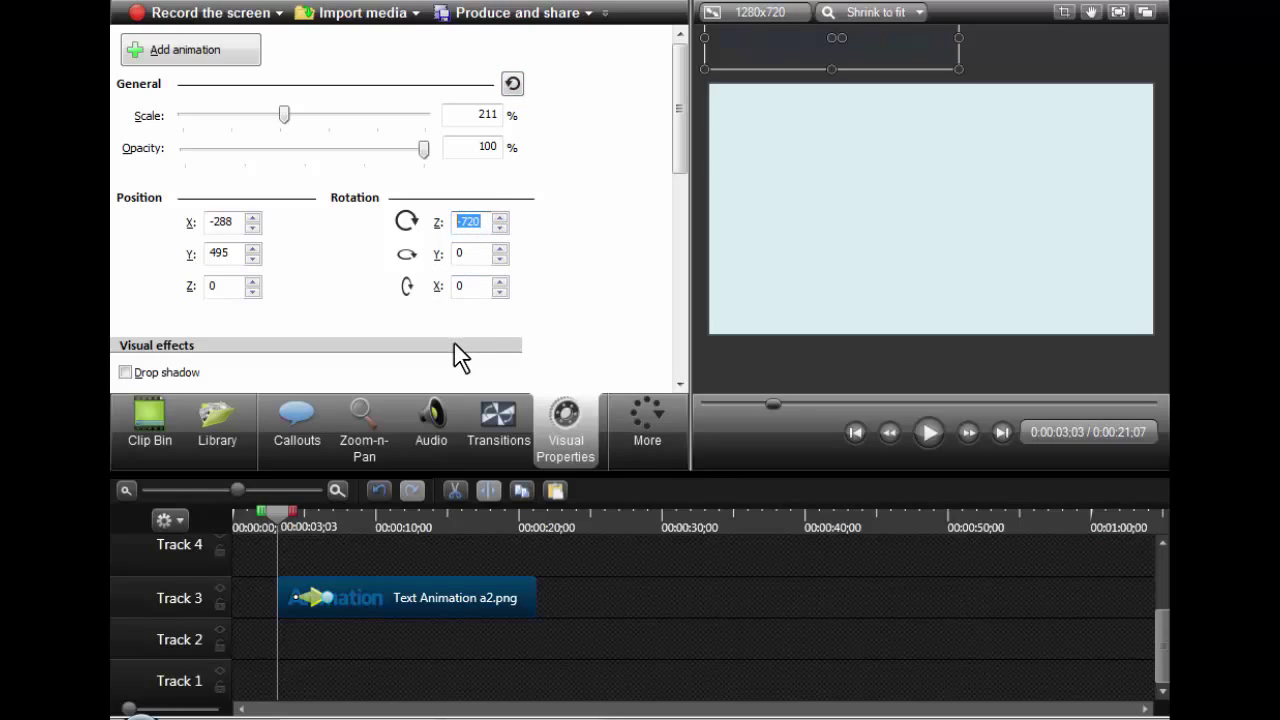
text(0)
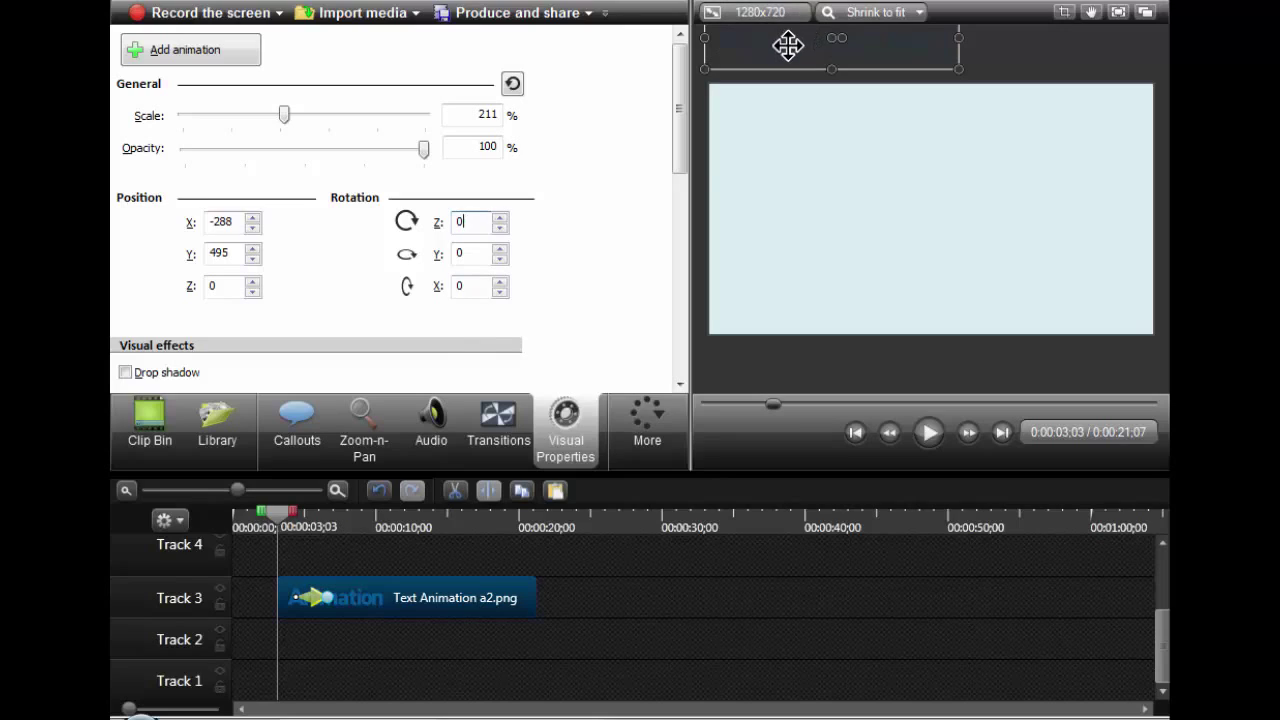
drag(788, 45, 893, 50)
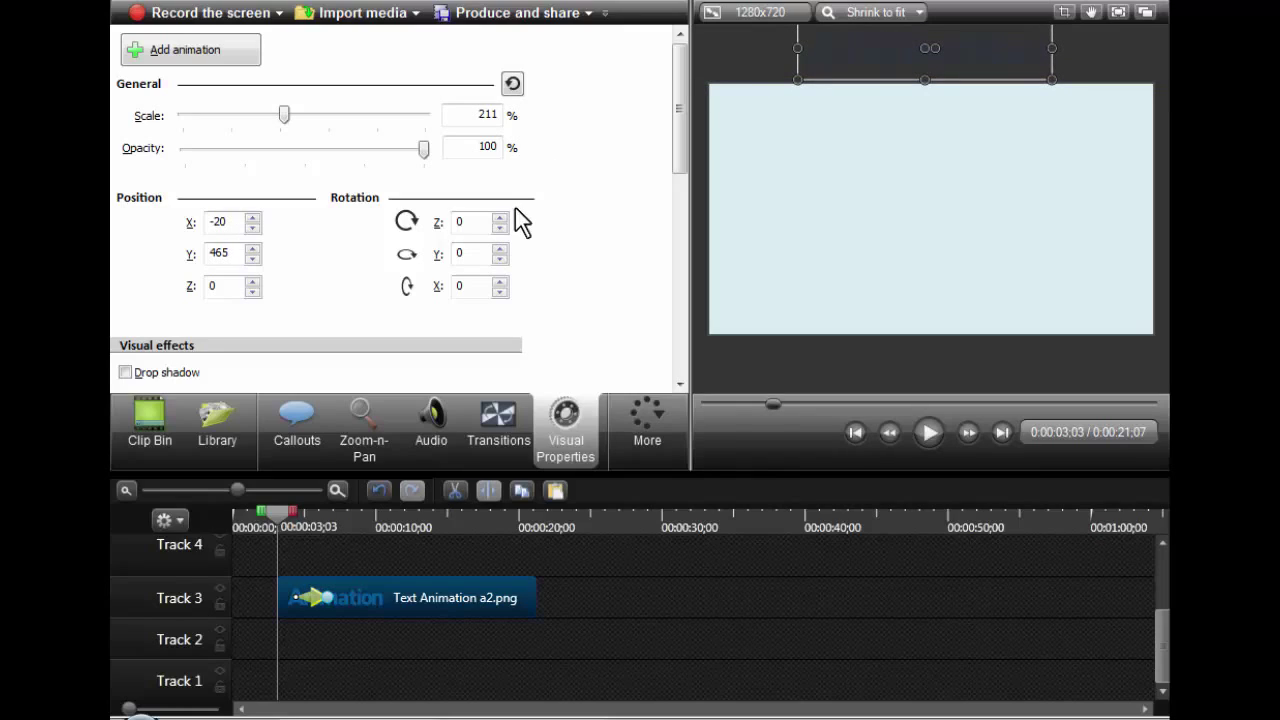
double_click(468, 252)
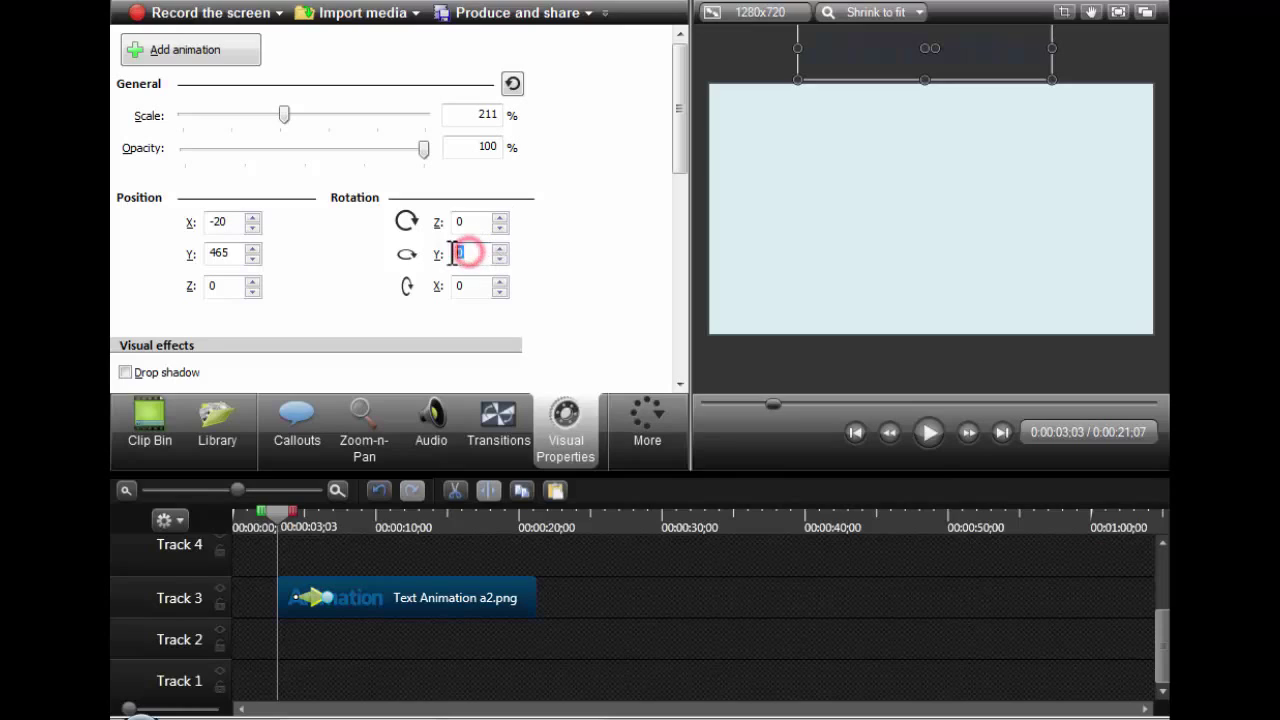
text(360)
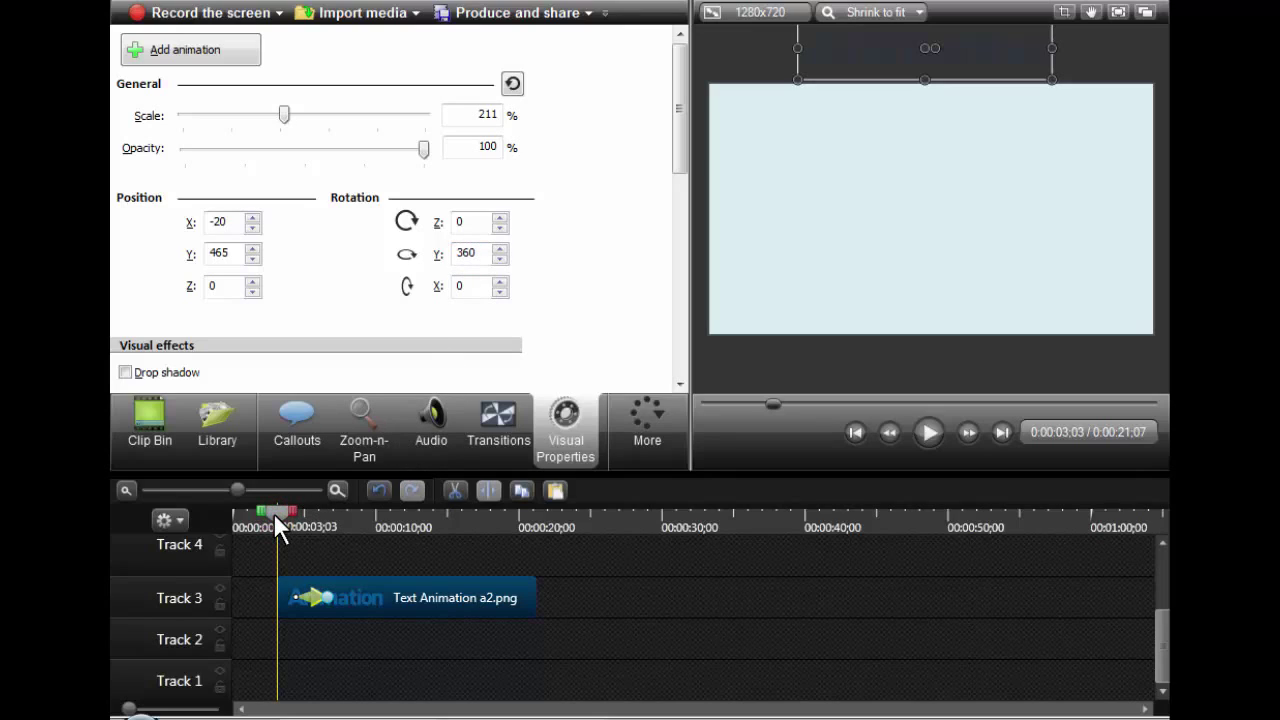
Step: Place the text after the animation arrow at about X -10, Y -138, play the animation, and set its end Z rotation to 0
drag(273, 512, 342, 510)
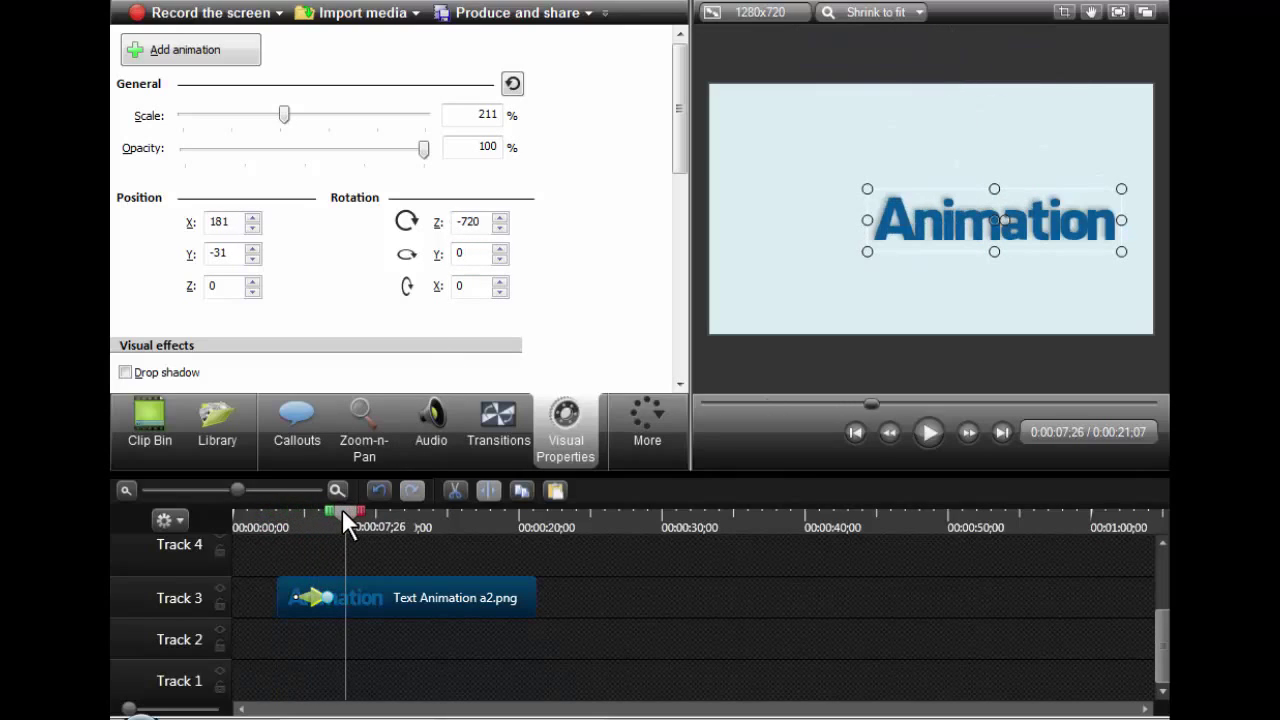
drag(967, 235, 900, 269)
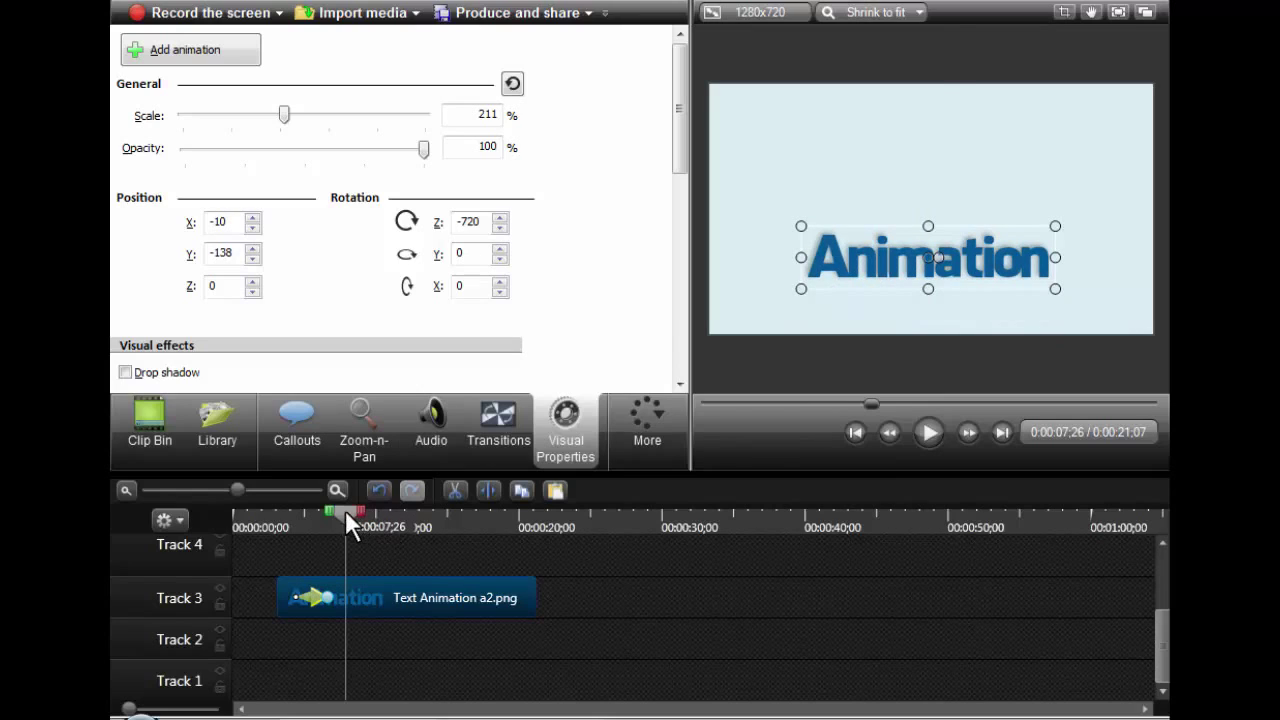
drag(346, 515, 278, 520)
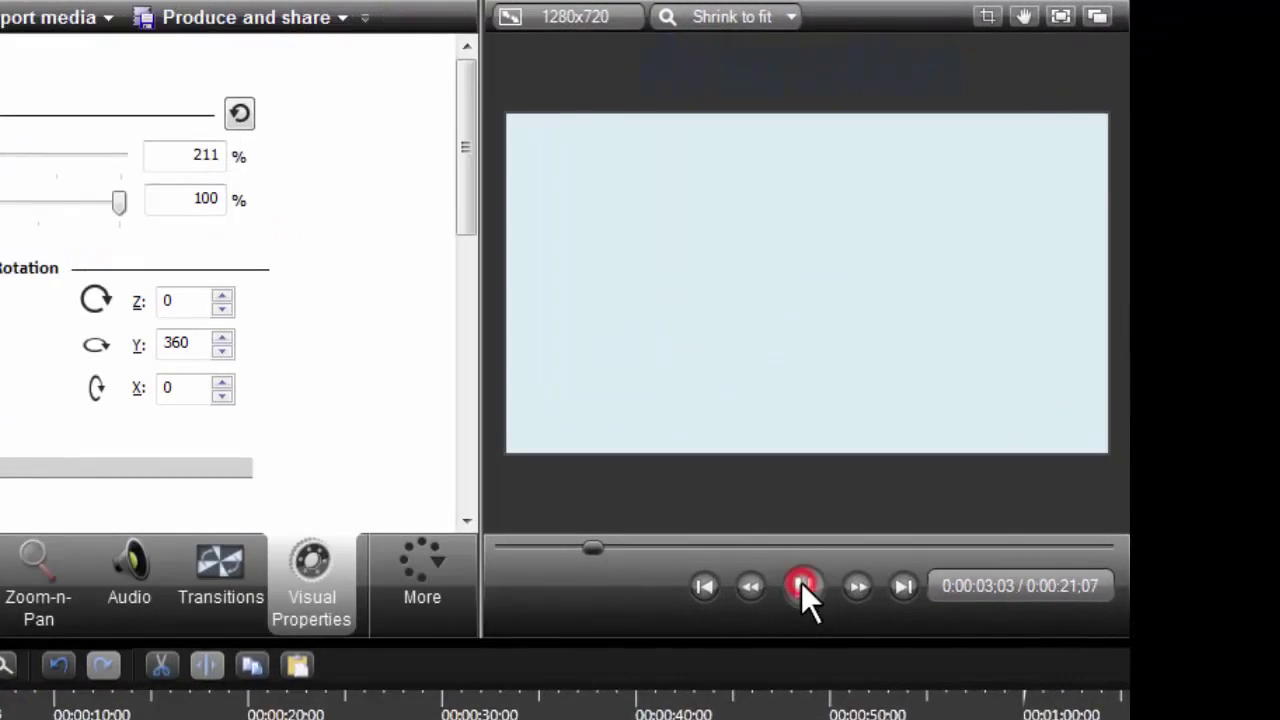
click(928, 433)
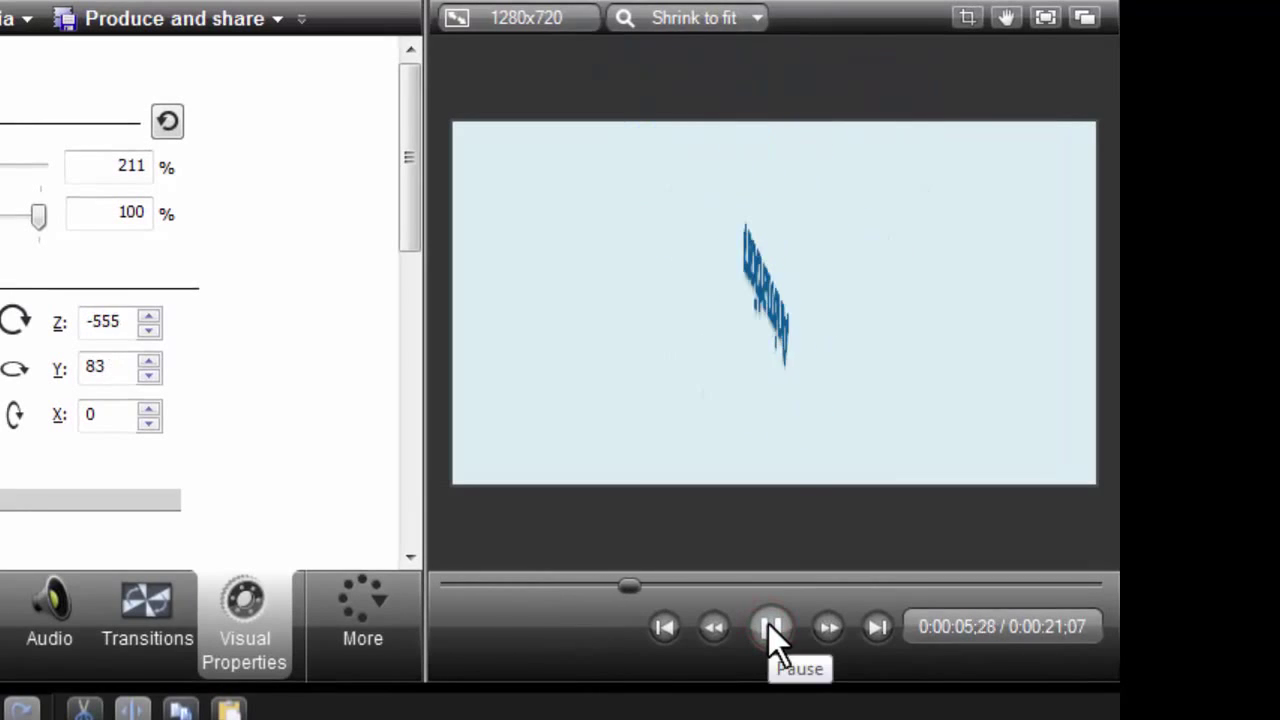
click(768, 623)
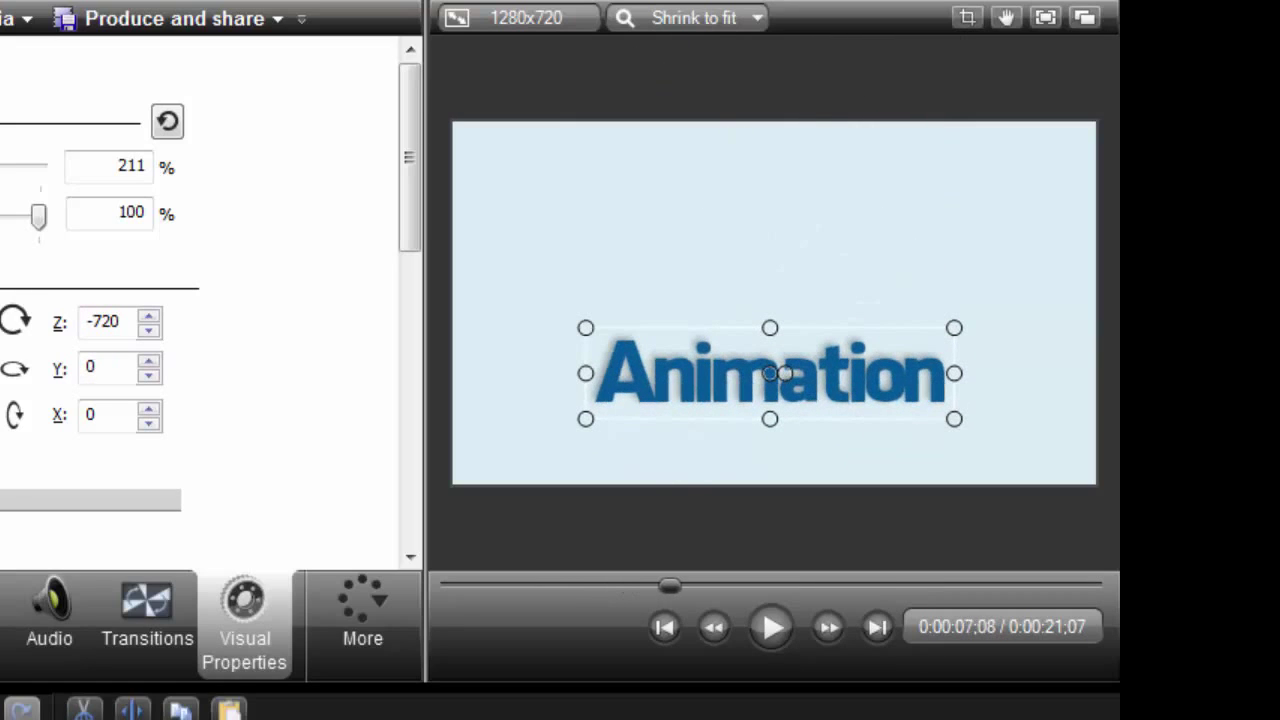
double_click(120, 318)
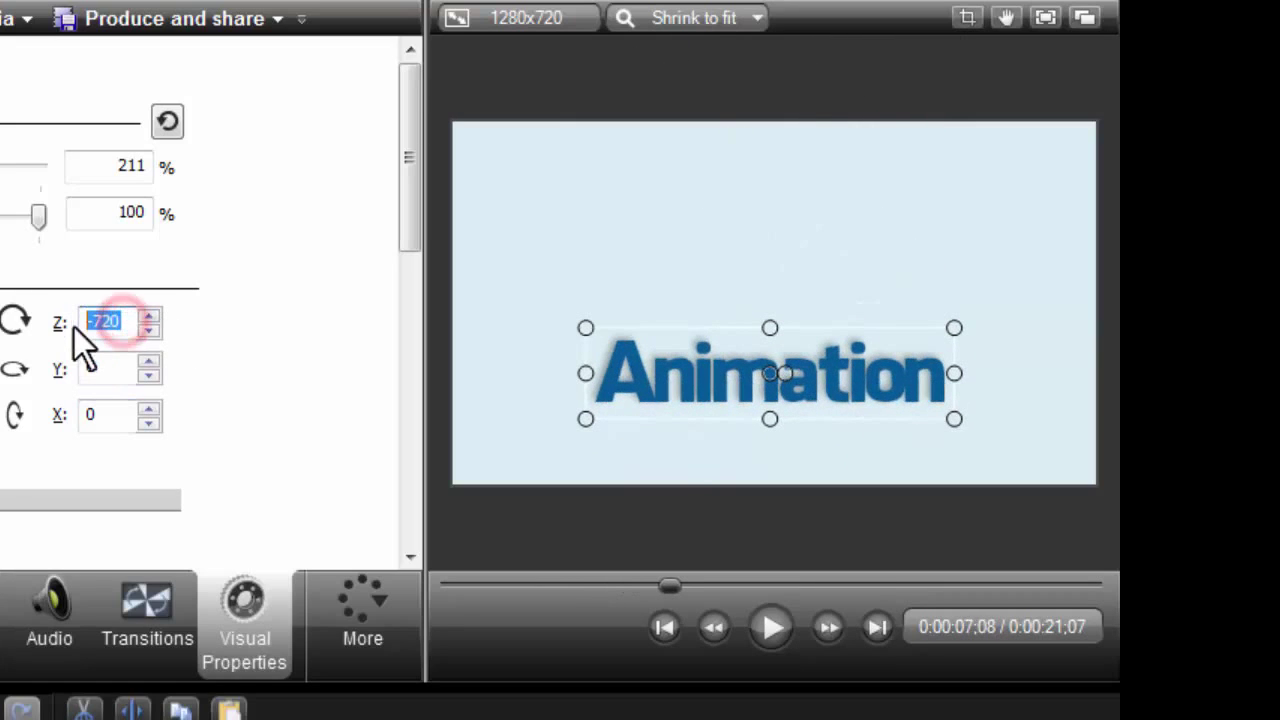
text(0)
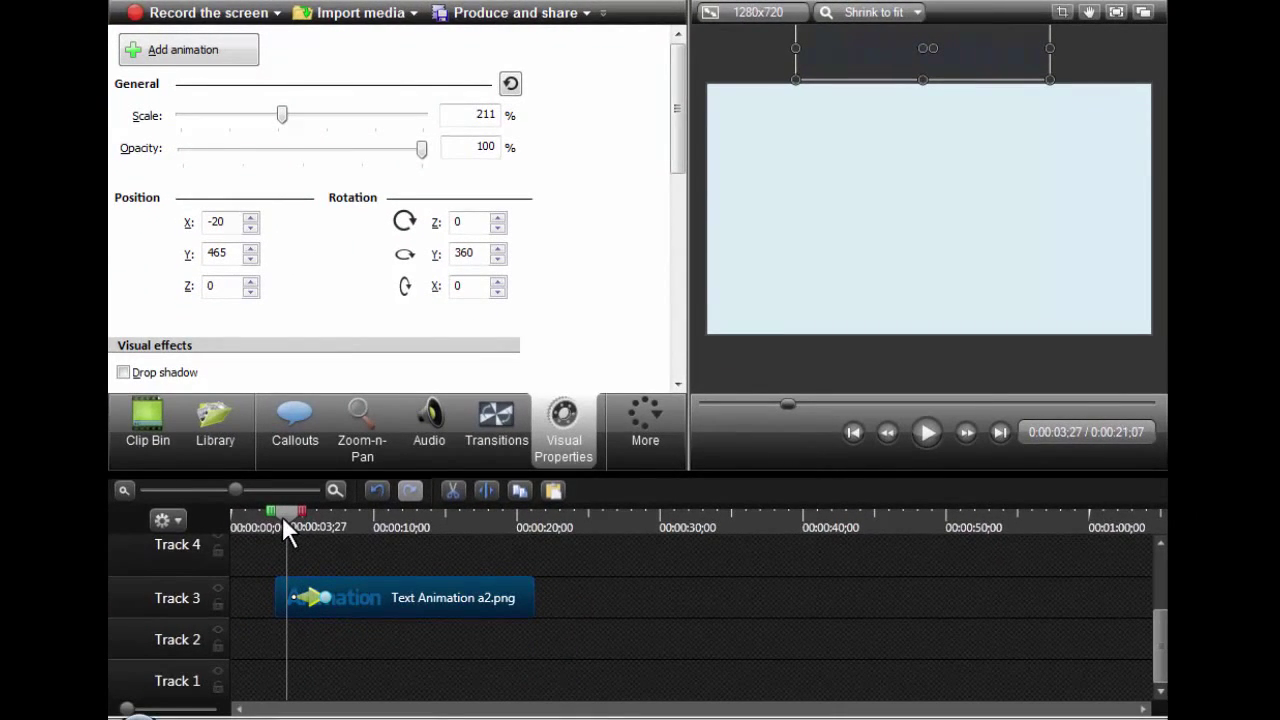
Step: Before the animation arrow, set the text's Y rotation to 0 and its X rotation to 360
mouse_move(283, 514)
mouse_down()
mouse_move(346, 523)
mouse_move(290, 517)
mouse_up()
double_click(478, 253)
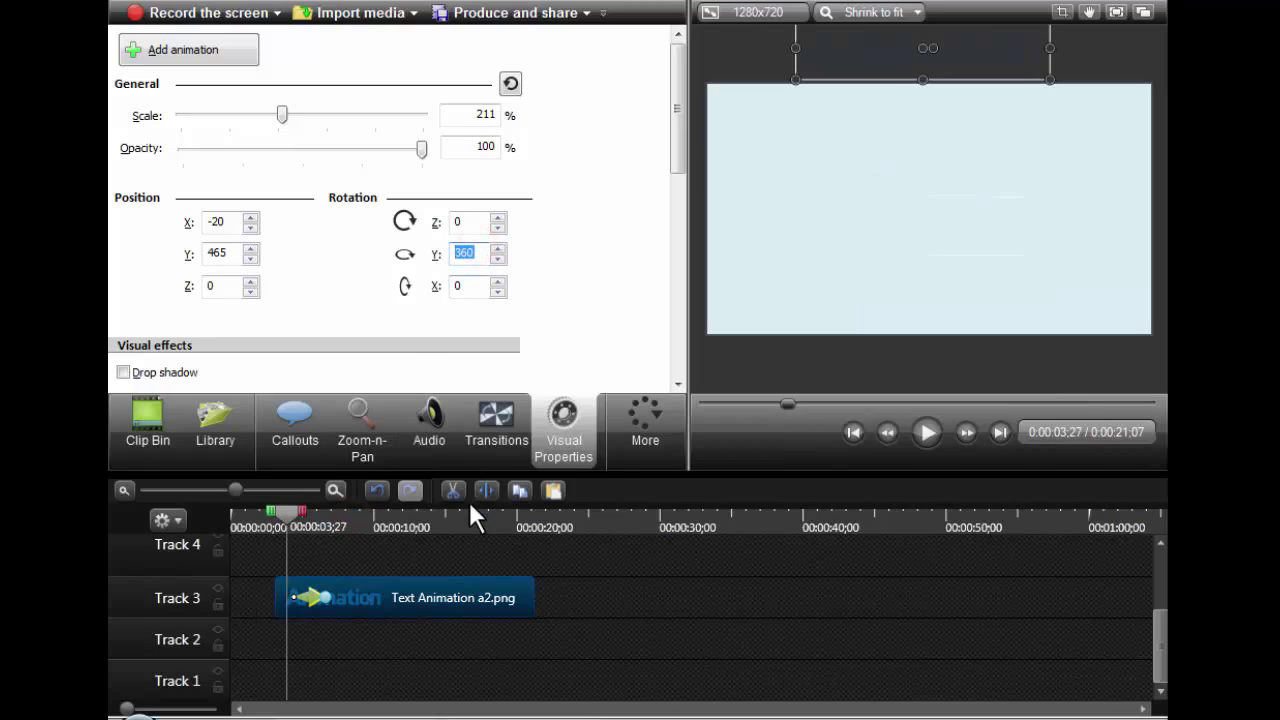
text(0)
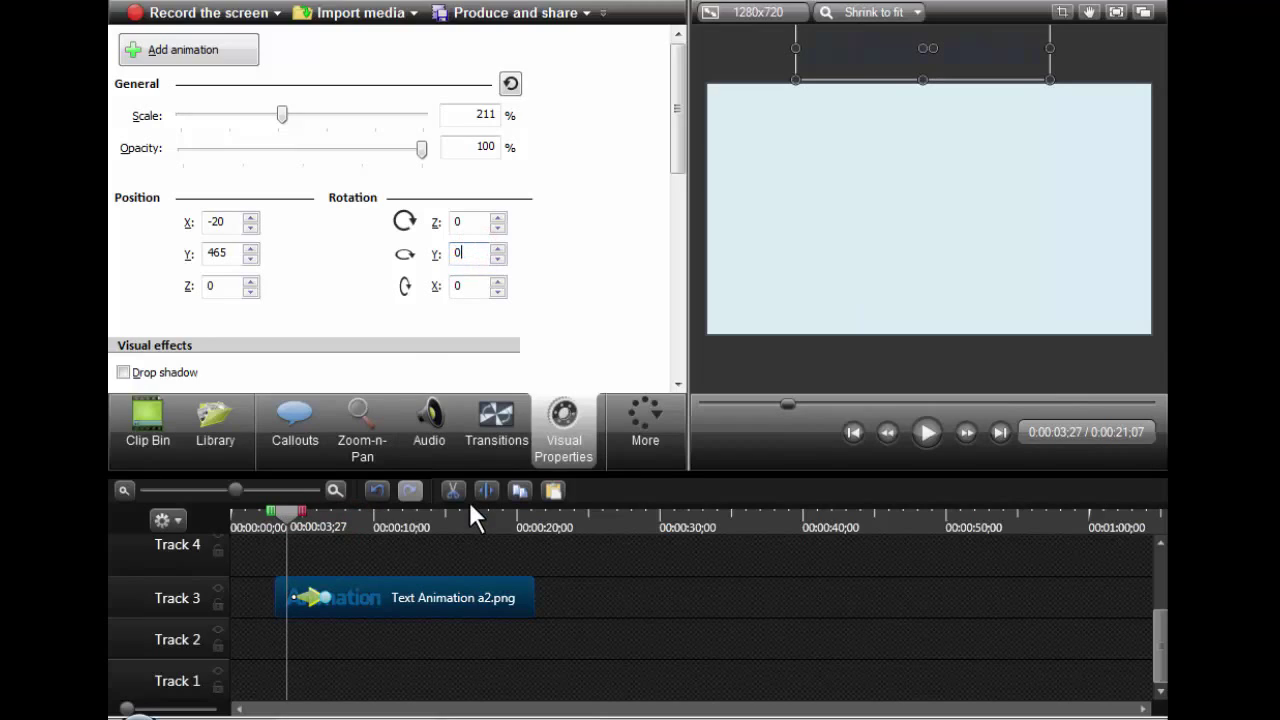
double_click(463, 285)
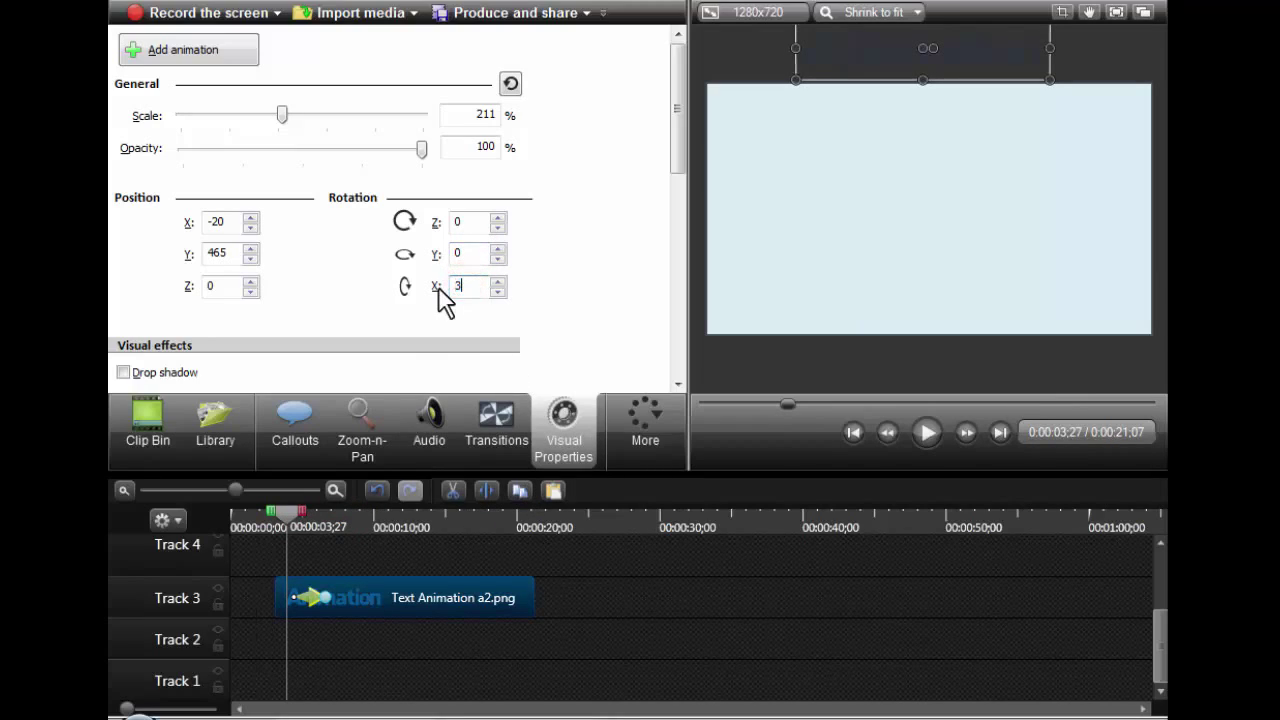
text(360)
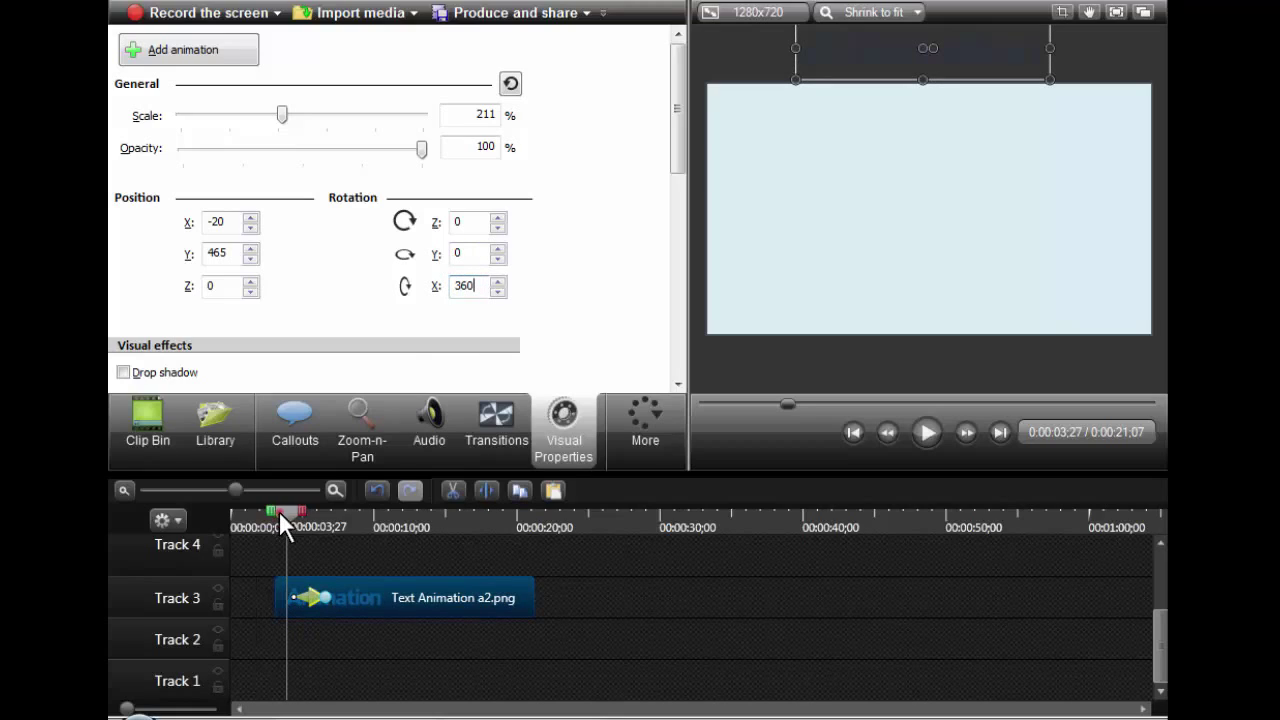
Step: Reset the text's start X rotation to 0 and set its start Z rotation to 360
mouse_move(279, 511)
mouse_down()
mouse_move(322, 512)
mouse_move(275, 507)
mouse_up()
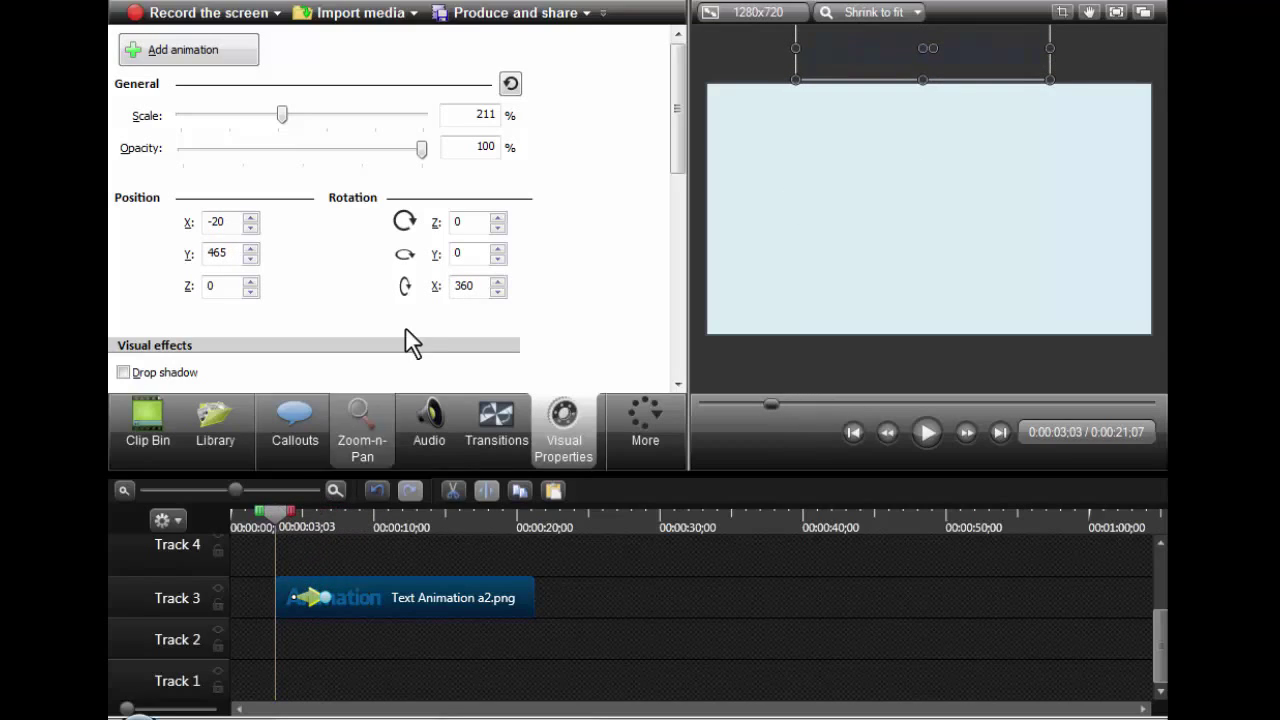
double_click(473, 286)
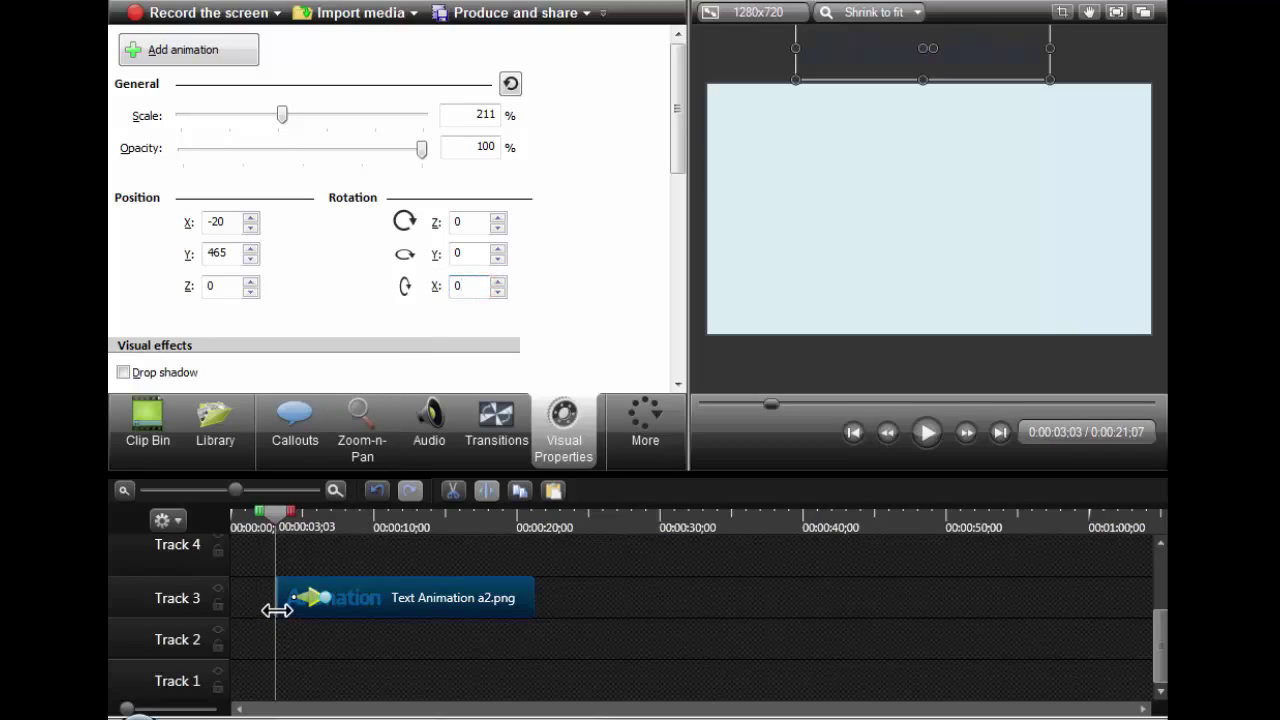
double_click(458, 222)
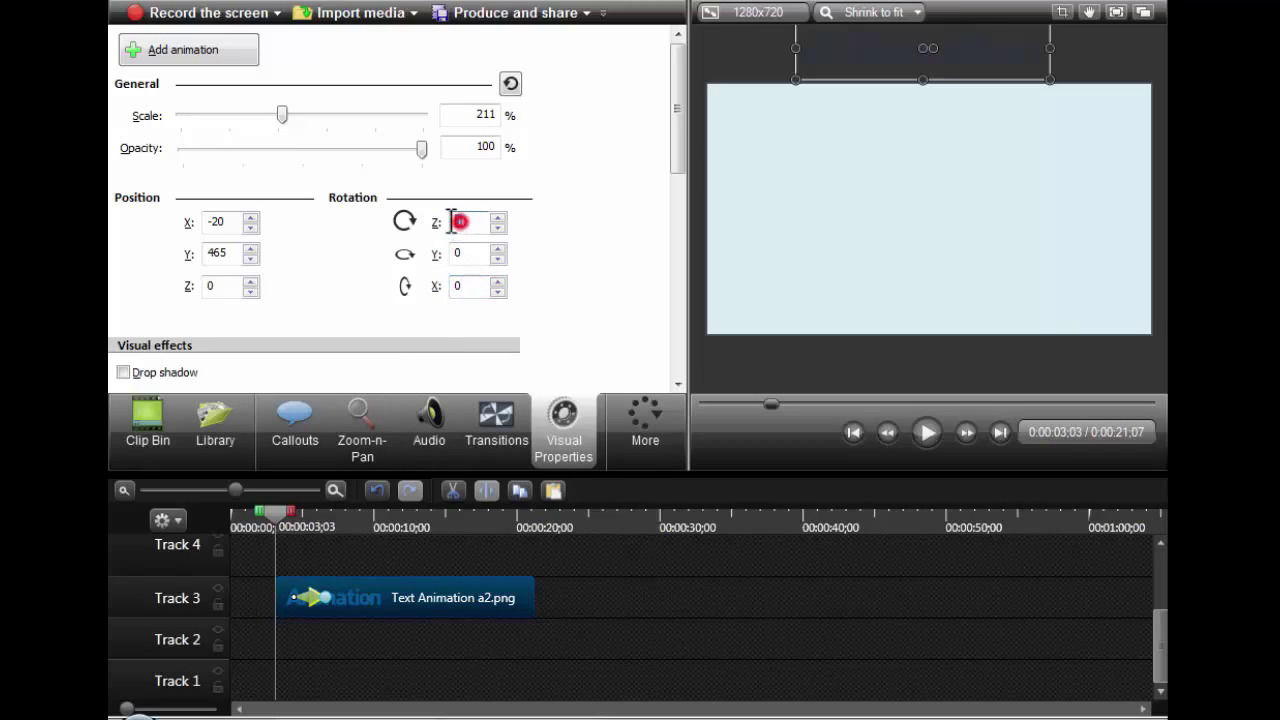
text(630)
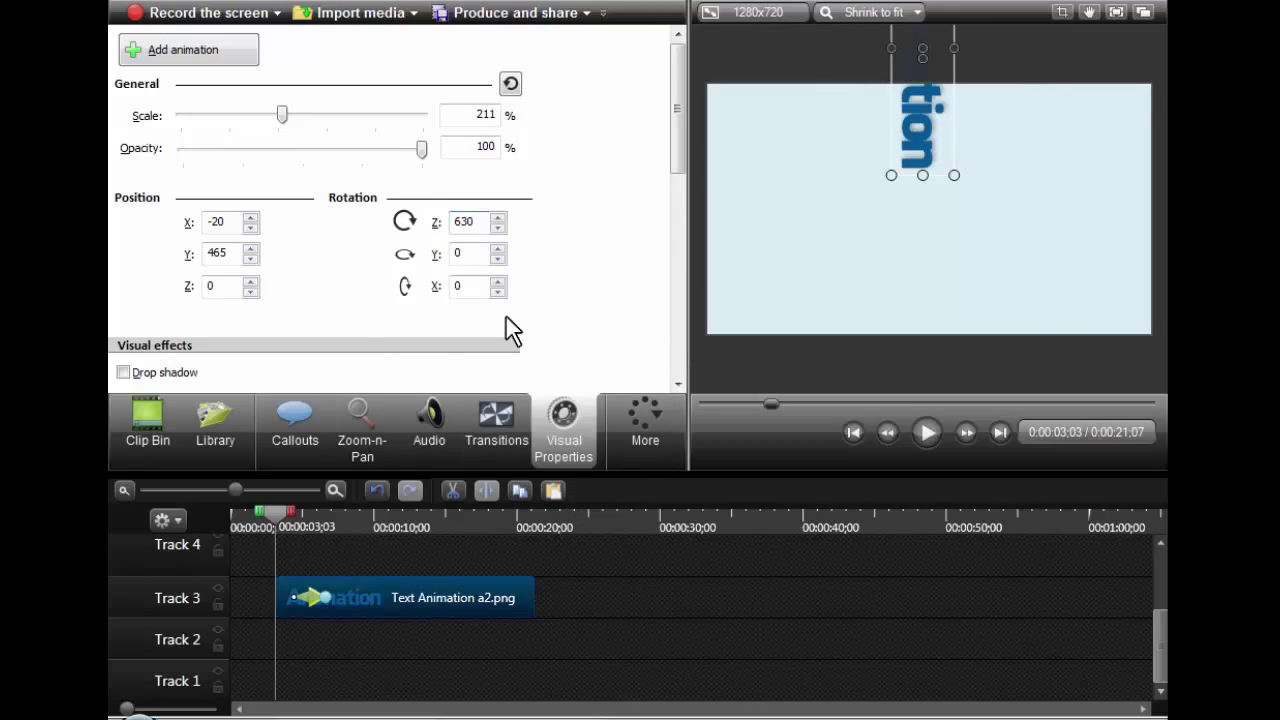
double_click(466, 221)
text(360)
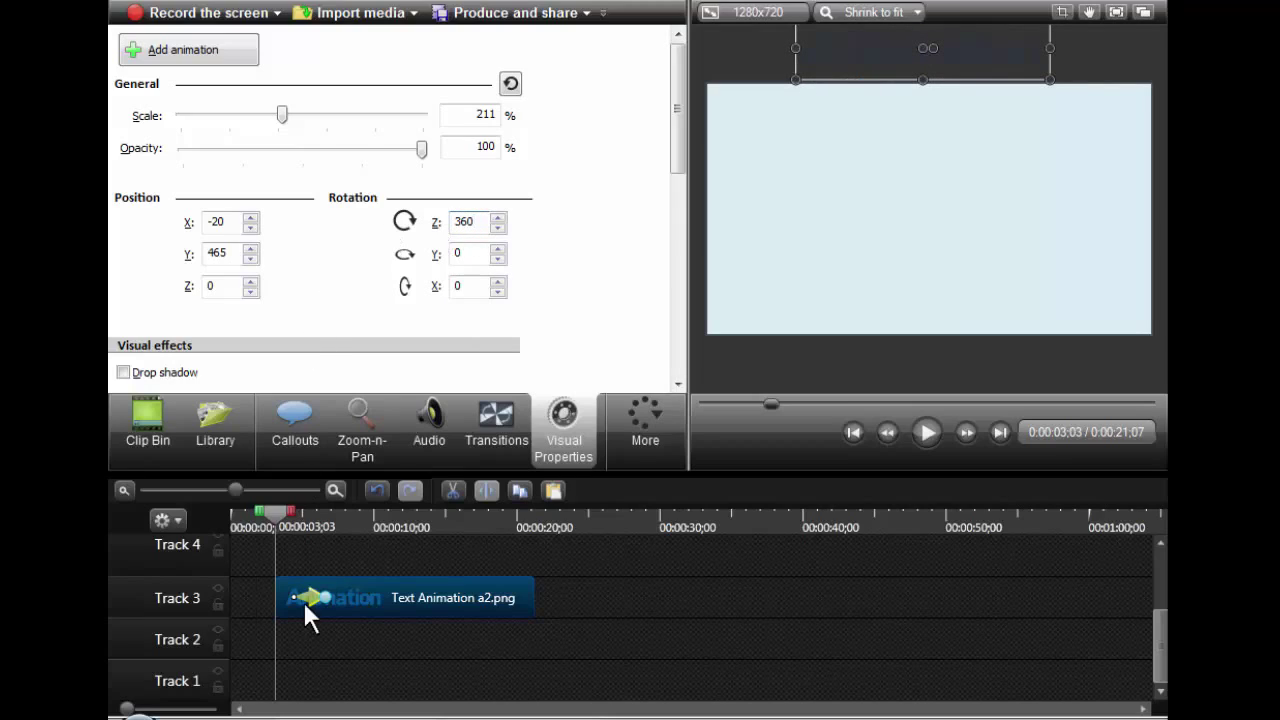
Step: Scrub through the animation arrow to check the text's Z-axis spin as it drops into the canvas
click(271, 514)
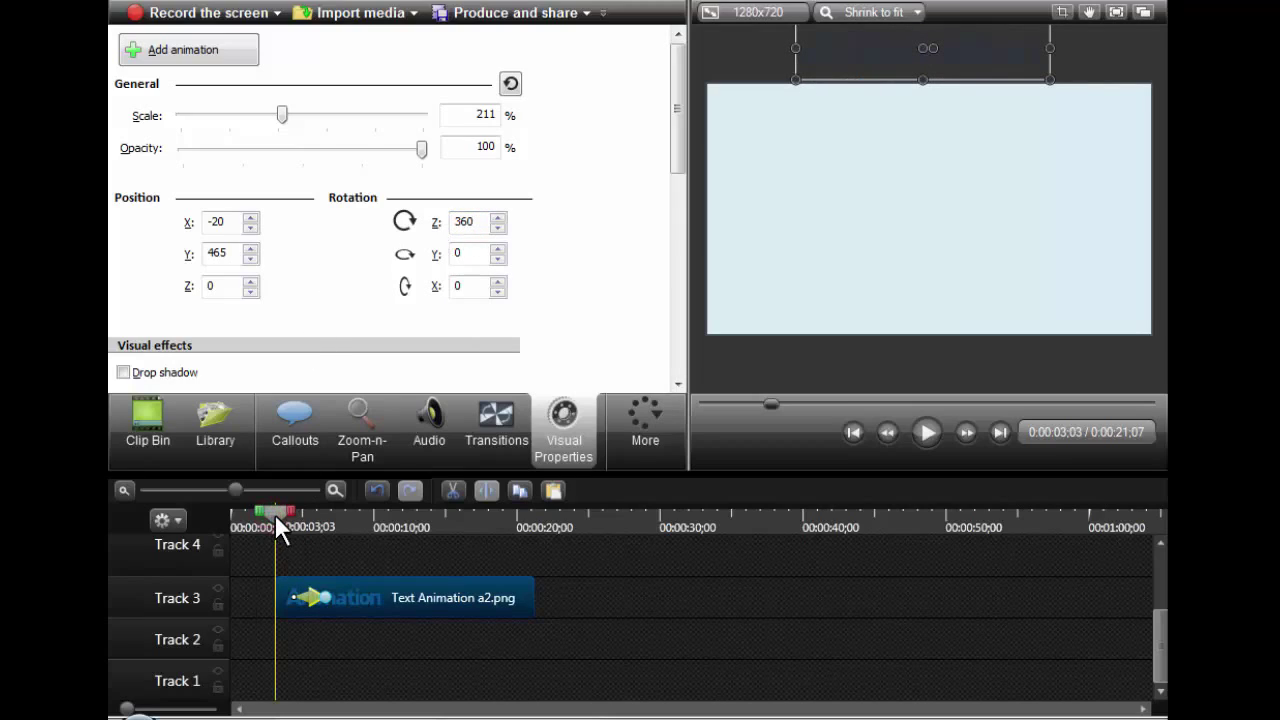
drag(276, 517, 288, 517)
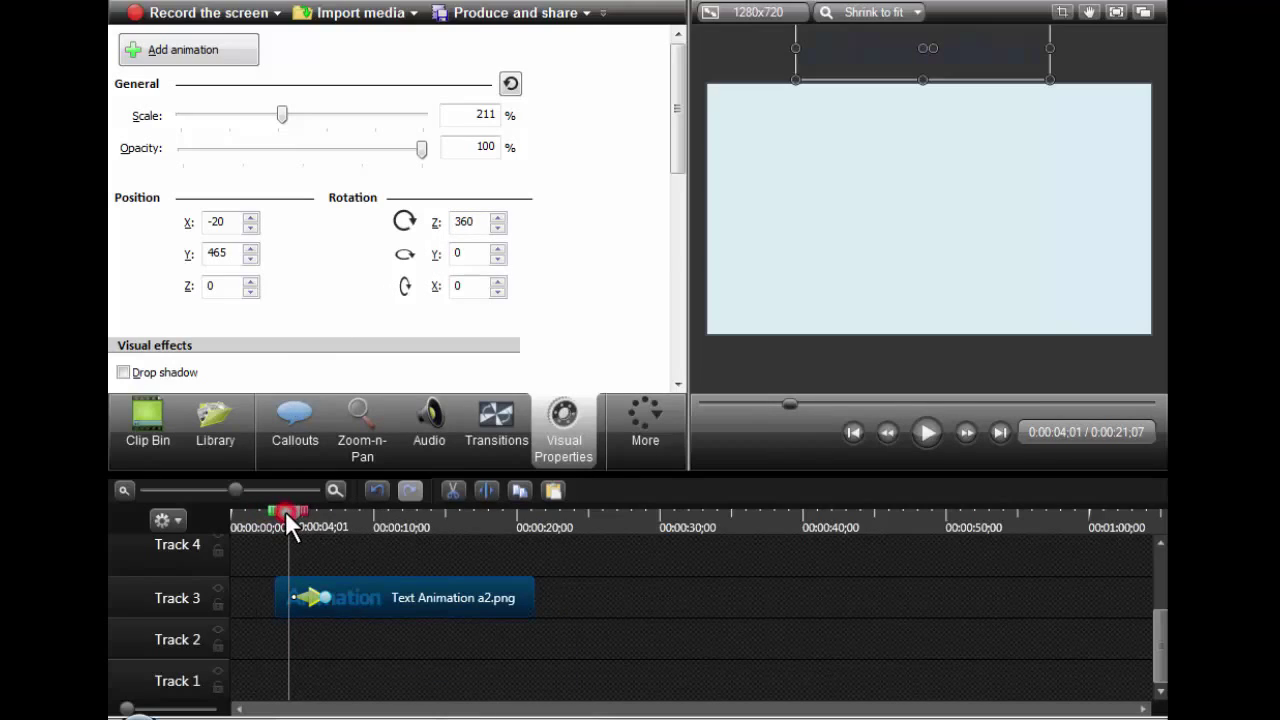
drag(286, 517, 336, 547)
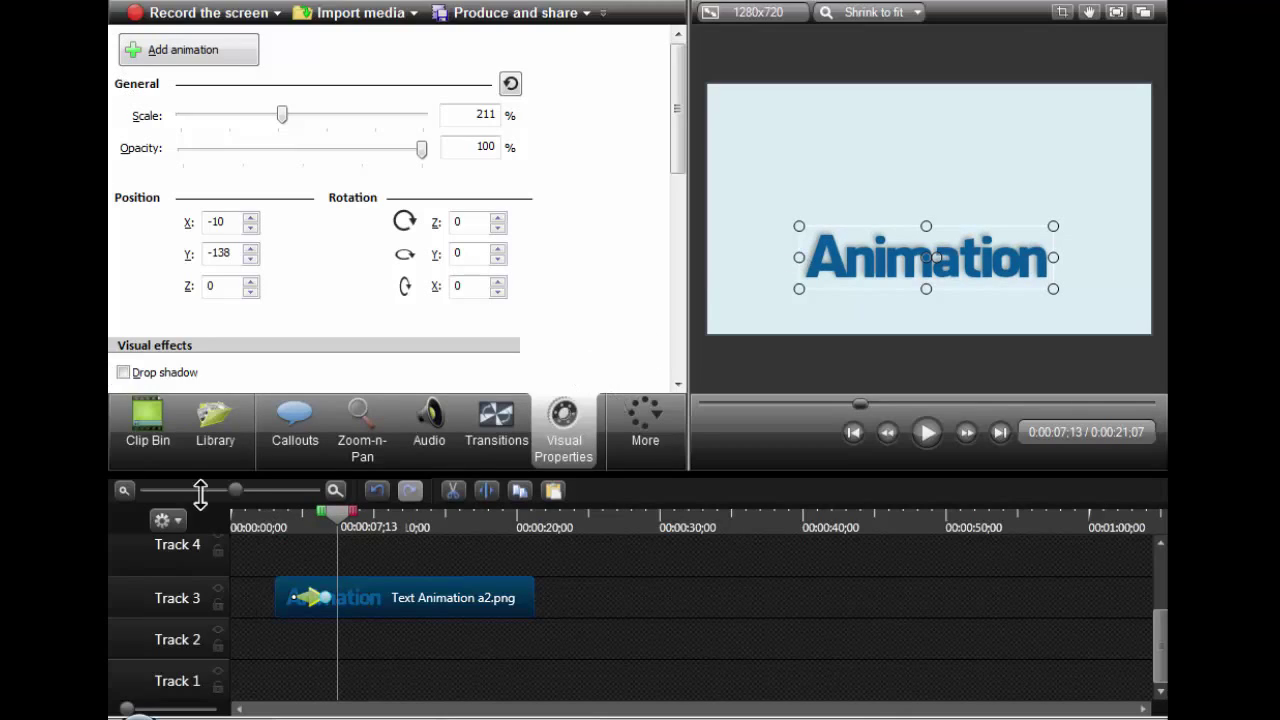
Step: Shrink the text's start scale to about 29% and move its start position to about X -29, Y 424
drag(328, 519, 277, 512)
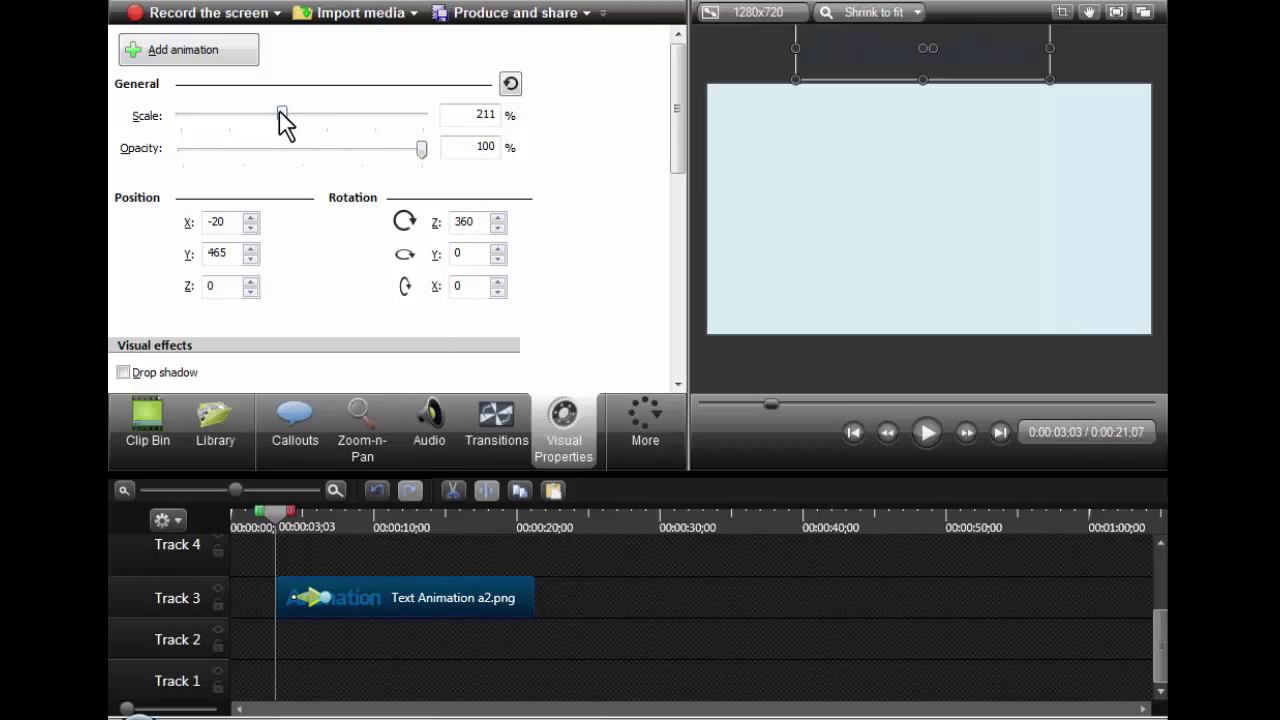
drag(281, 112, 202, 111)
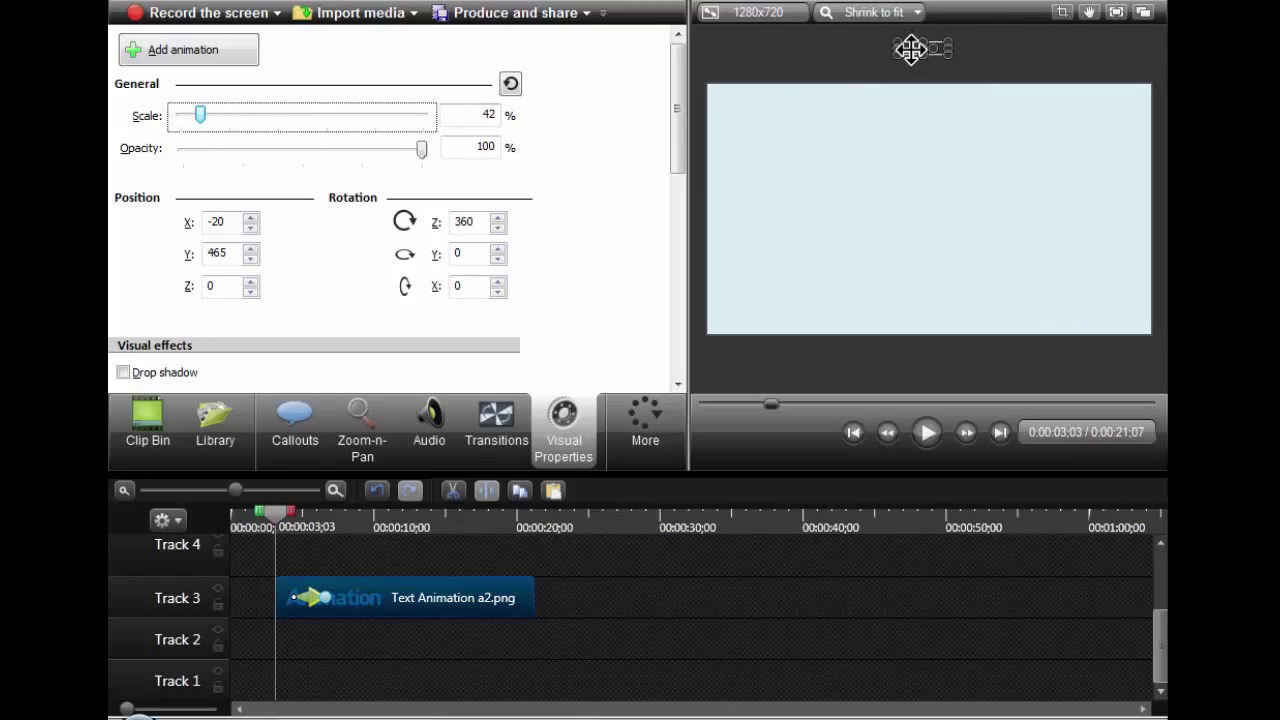
drag(910, 48, 907, 62)
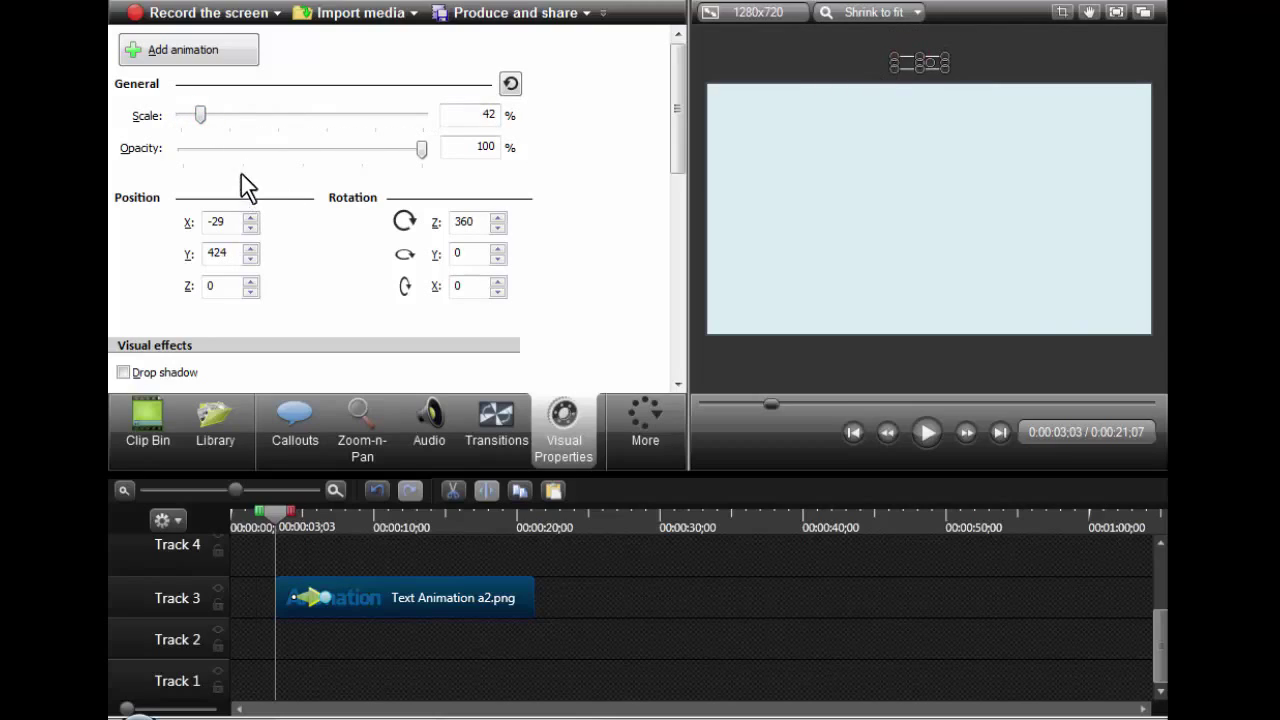
drag(199, 116, 192, 121)
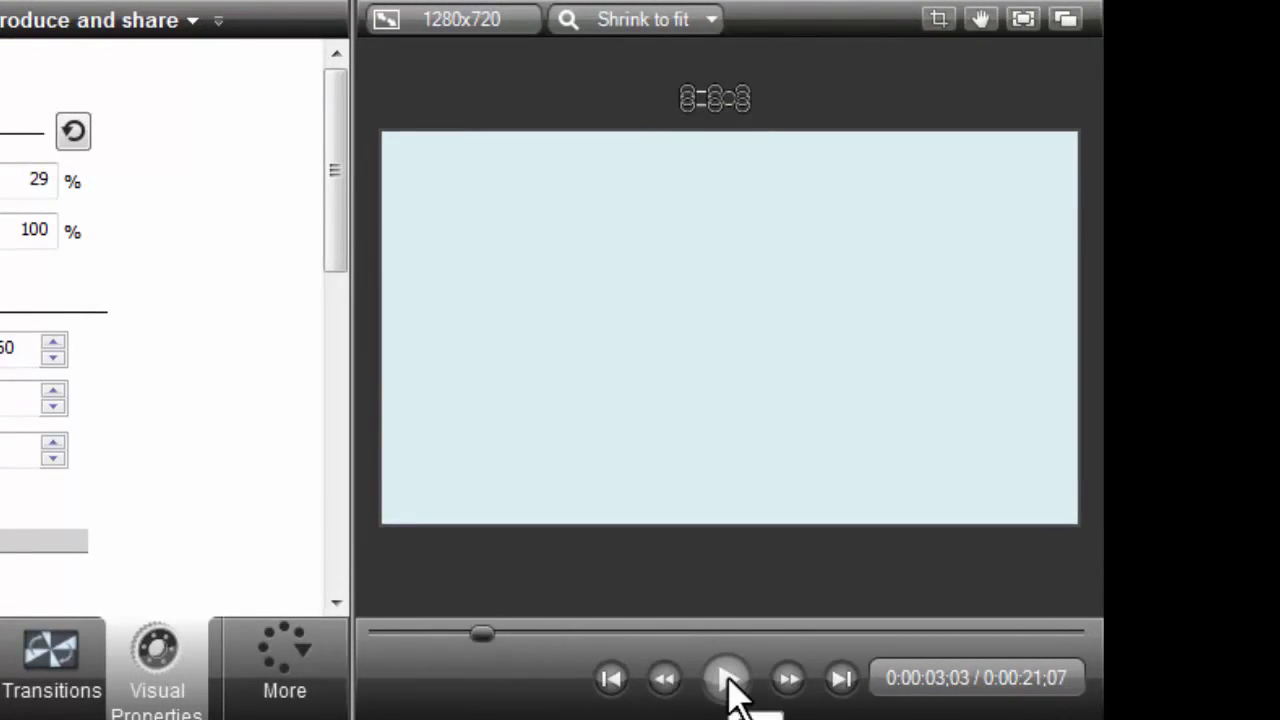
Step: Play the growing and spinning text animation, and compare the text's states before and after the animation arrow
click(727, 680)
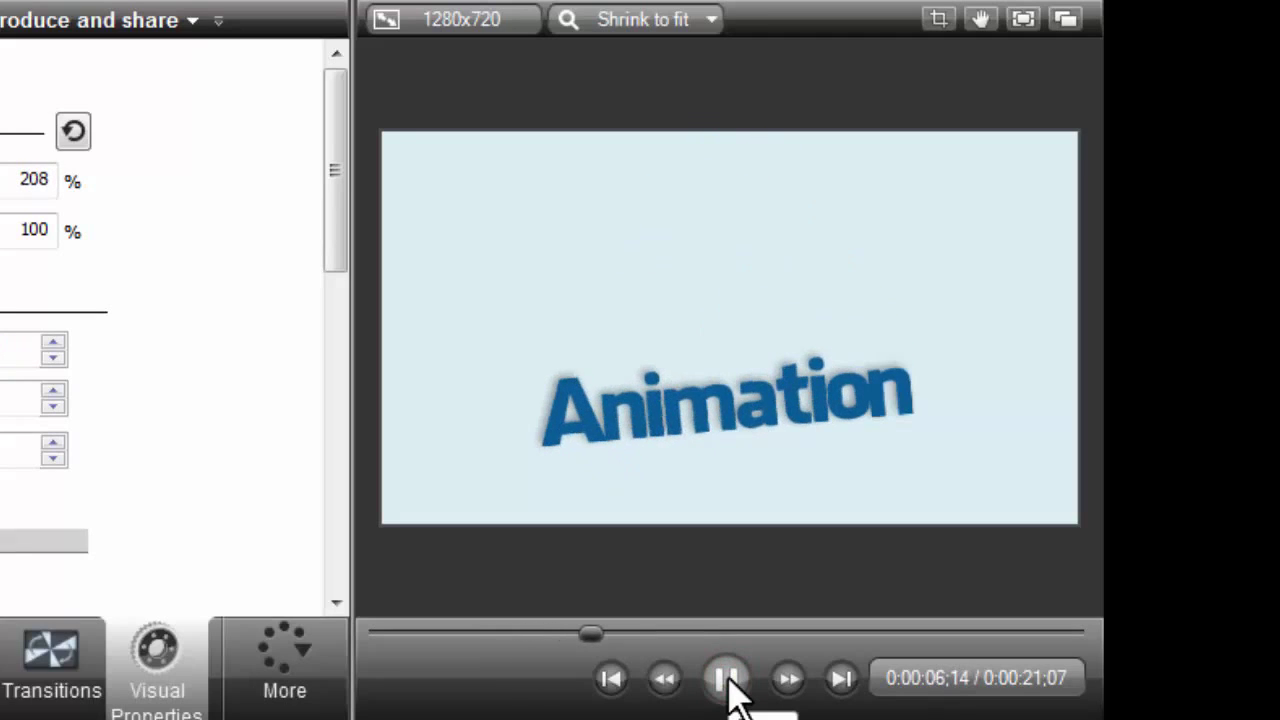
click(727, 680)
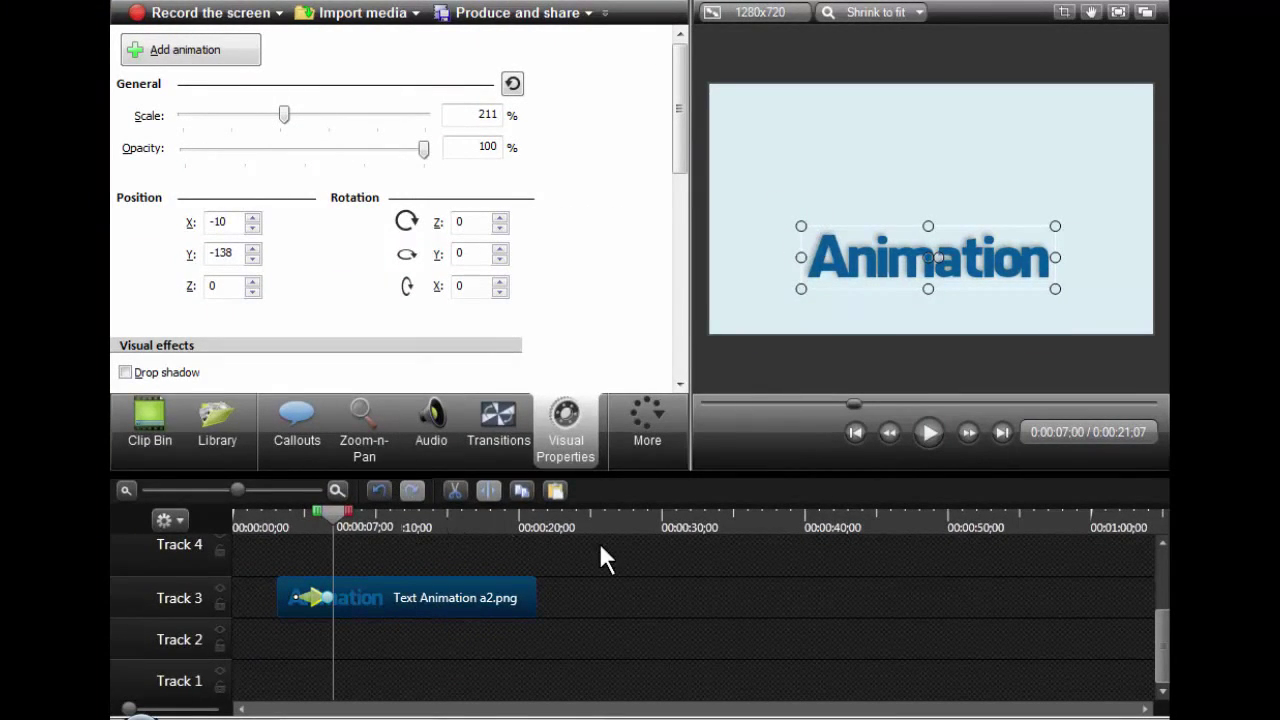
drag(336, 514, 340, 514)
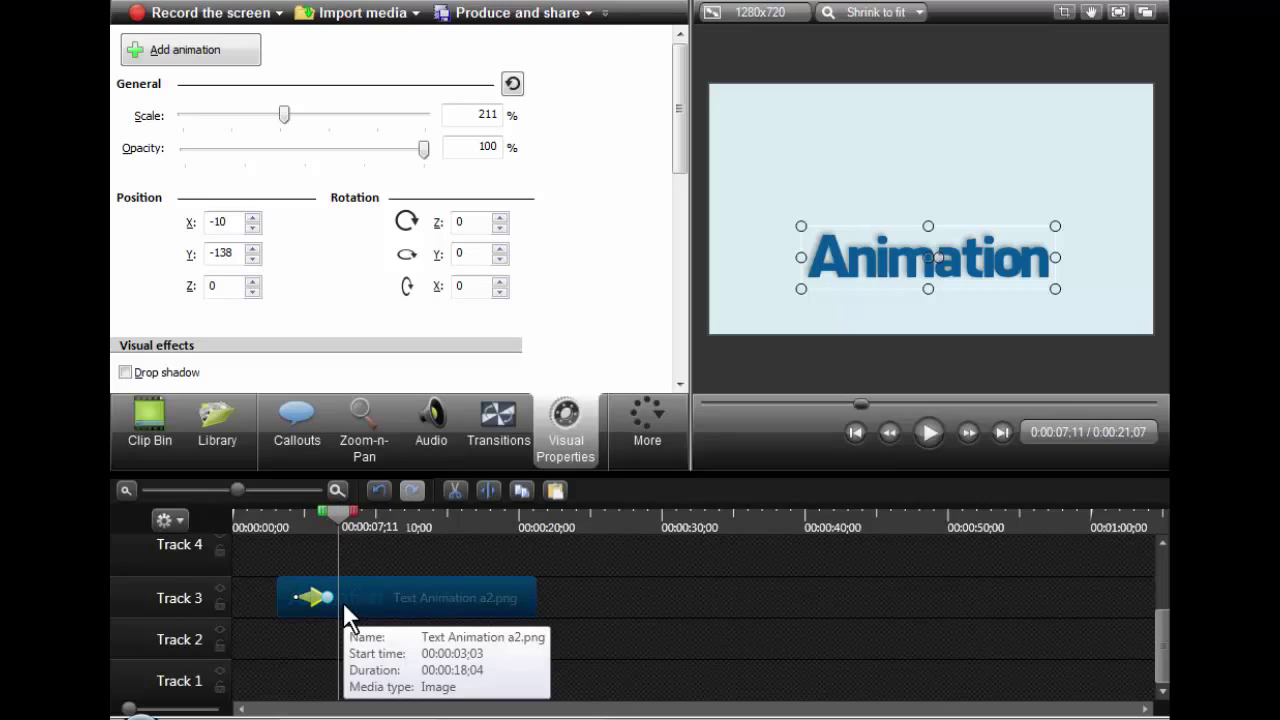
drag(337, 516, 287, 520)
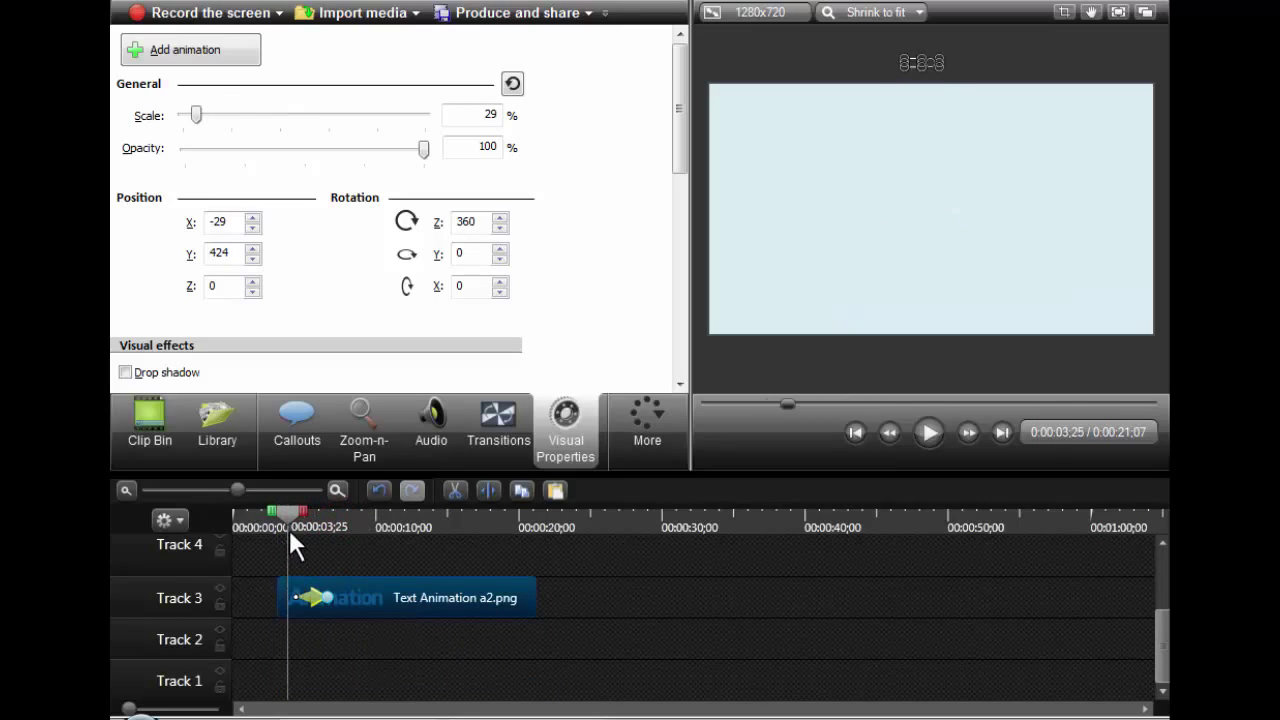
drag(287, 514, 341, 521)
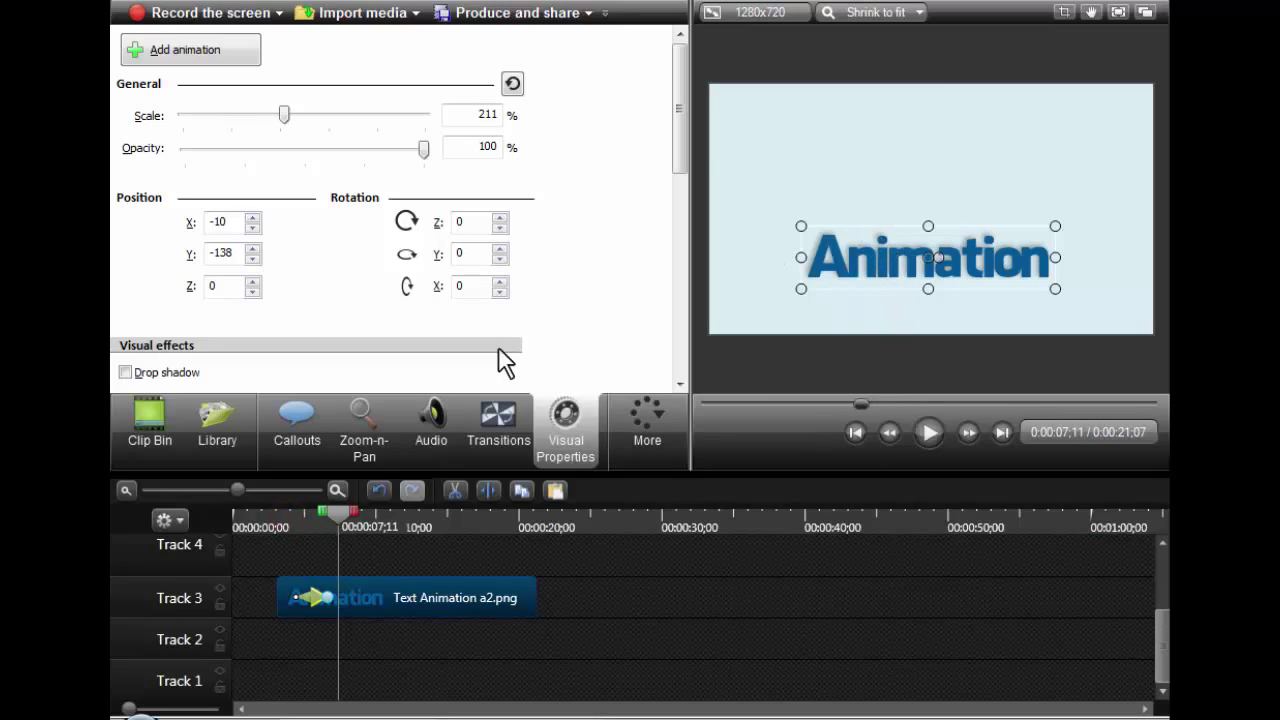
Step: Enlarge the text's scale before the animation arrow to about 206%
drag(341, 506, 287, 507)
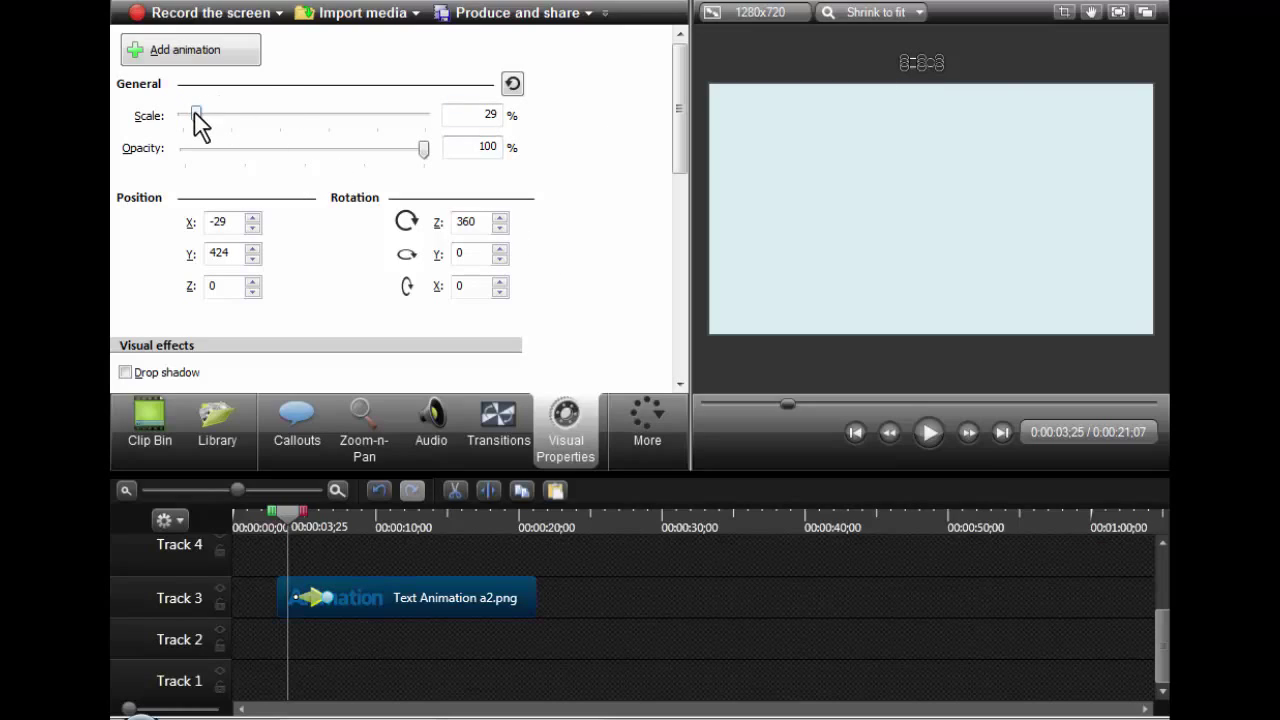
drag(196, 115, 284, 126)
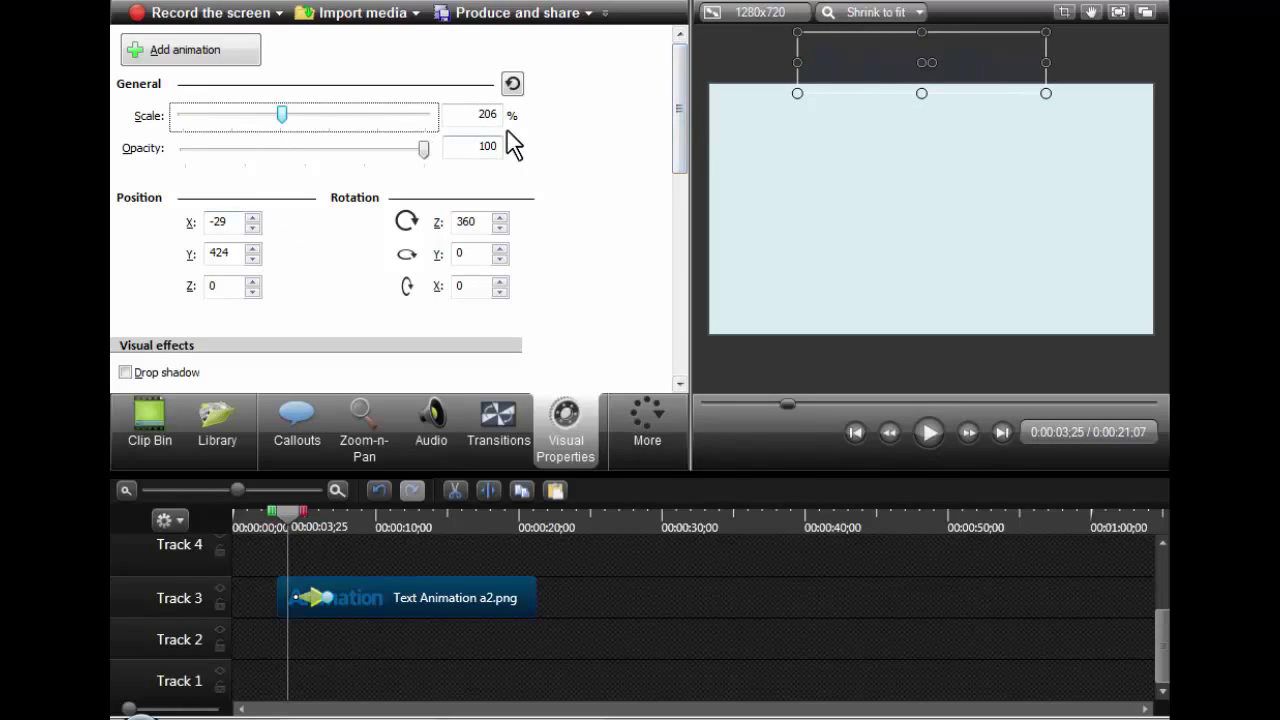
Step: Set the text's opacity before the animation arrow to 0% and play the fade-in
drag(423, 150, 184, 150)
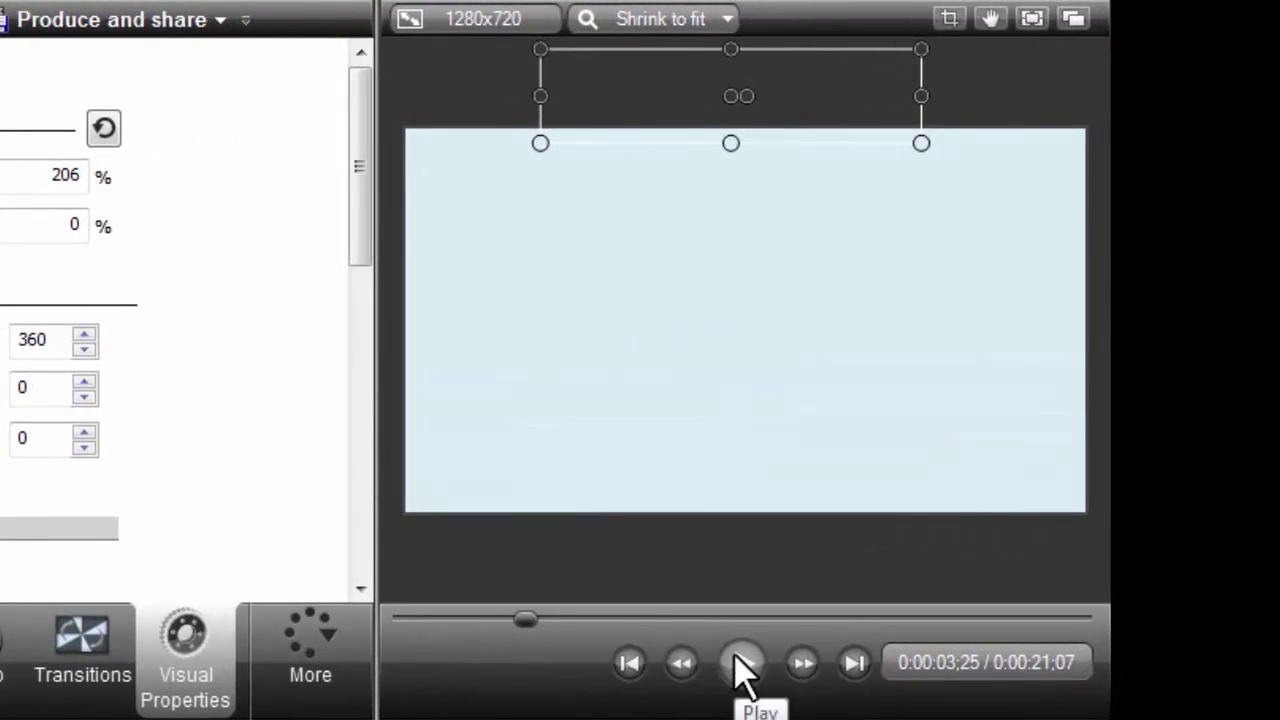
click(741, 668)
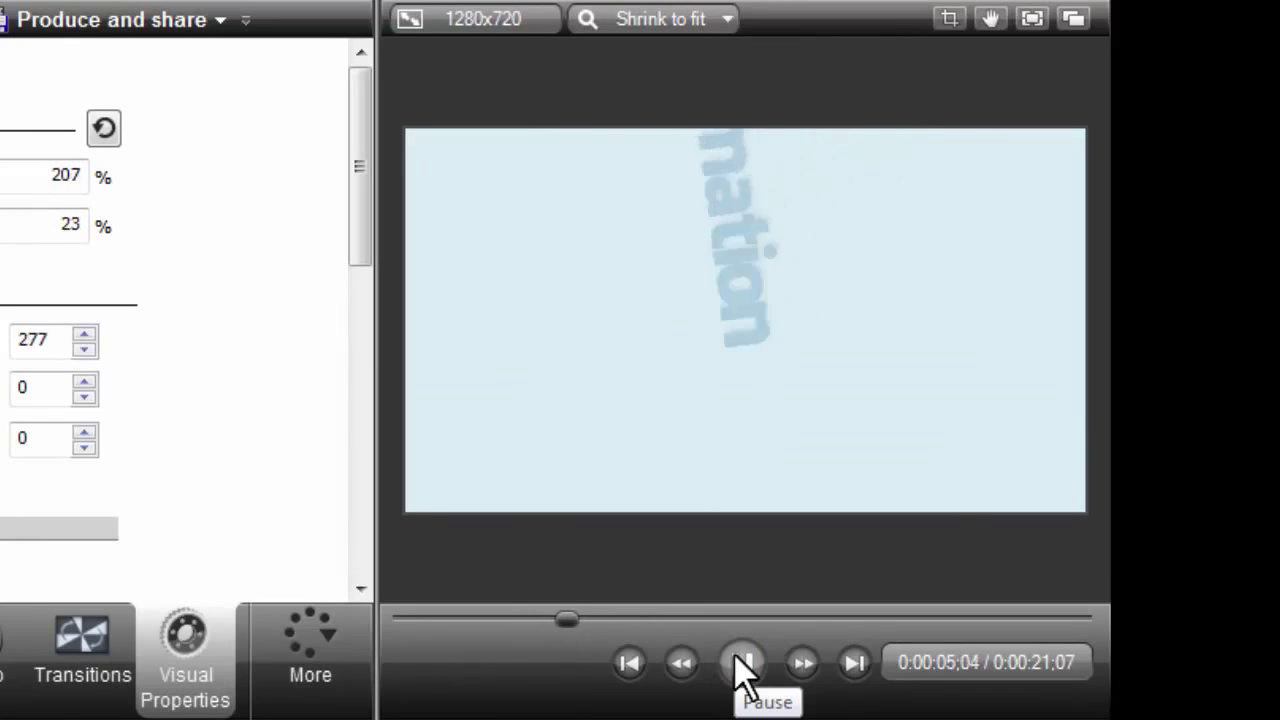
click(741, 668)
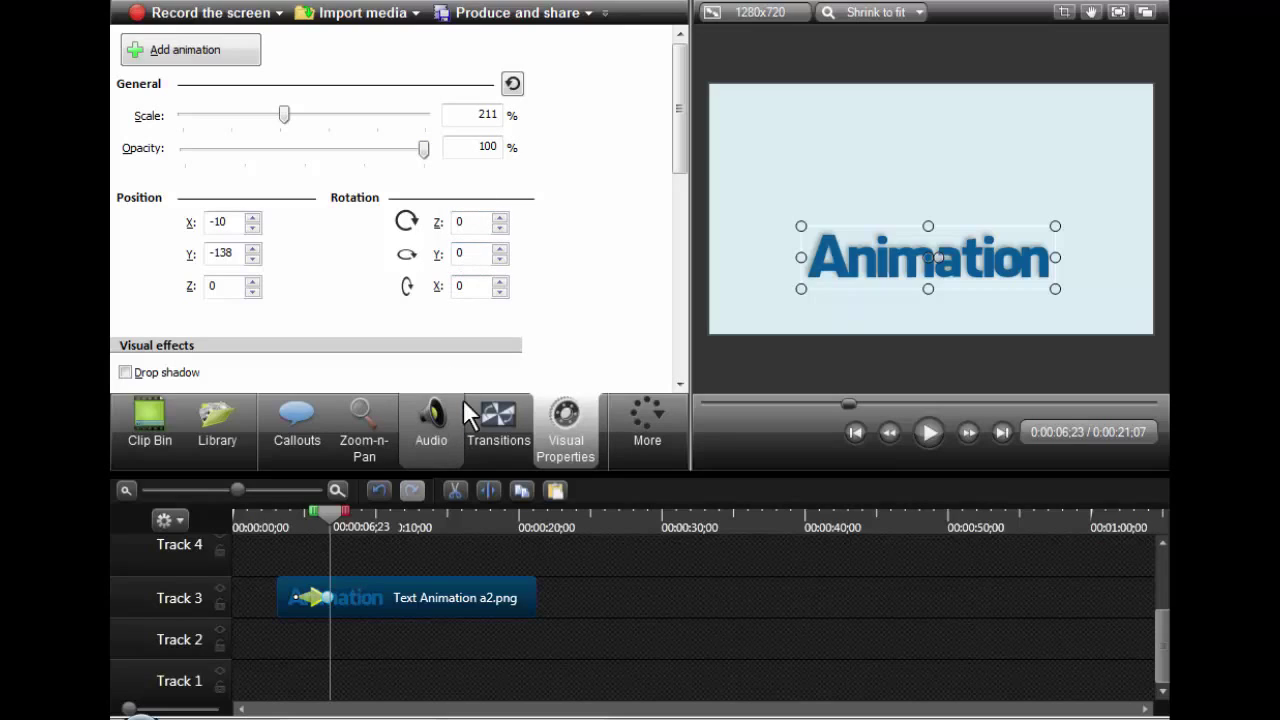
Step: Set the text's Z rotation to 0 before the animation arrow and to 90 after it
drag(334, 512, 297, 509)
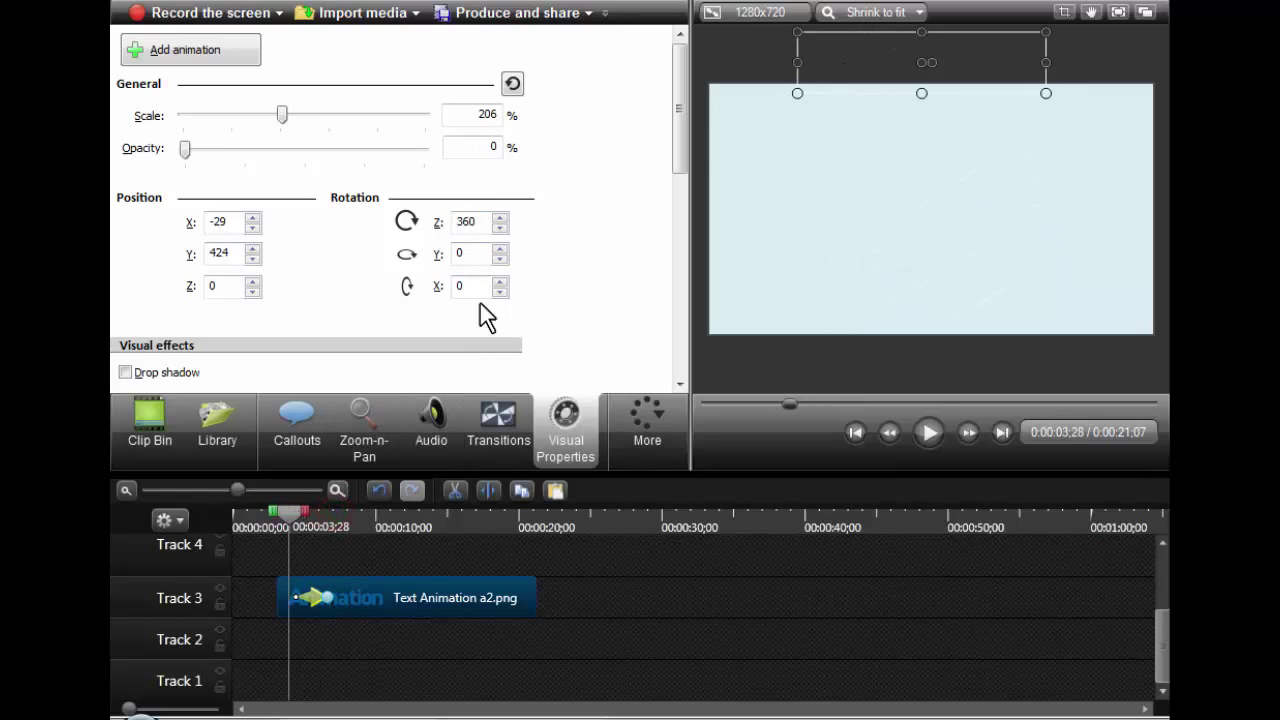
double_click(468, 222)
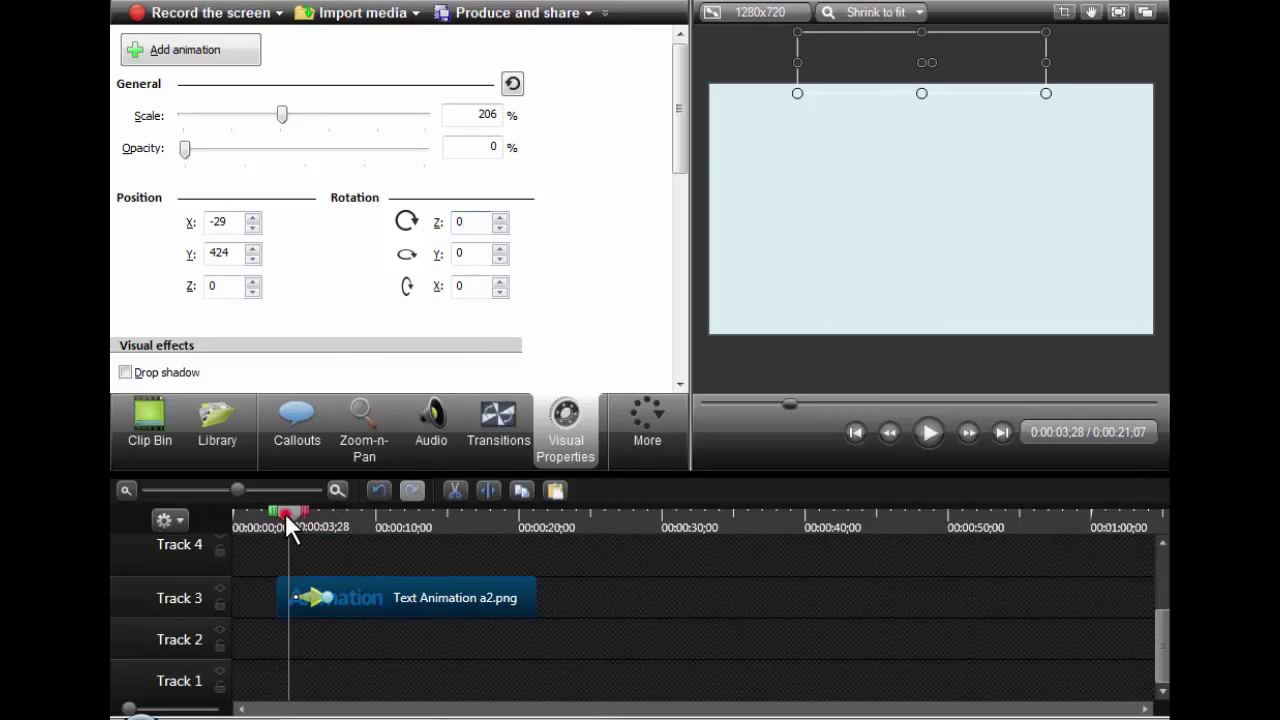
drag(285, 513, 333, 514)
drag(472, 222, 448, 219)
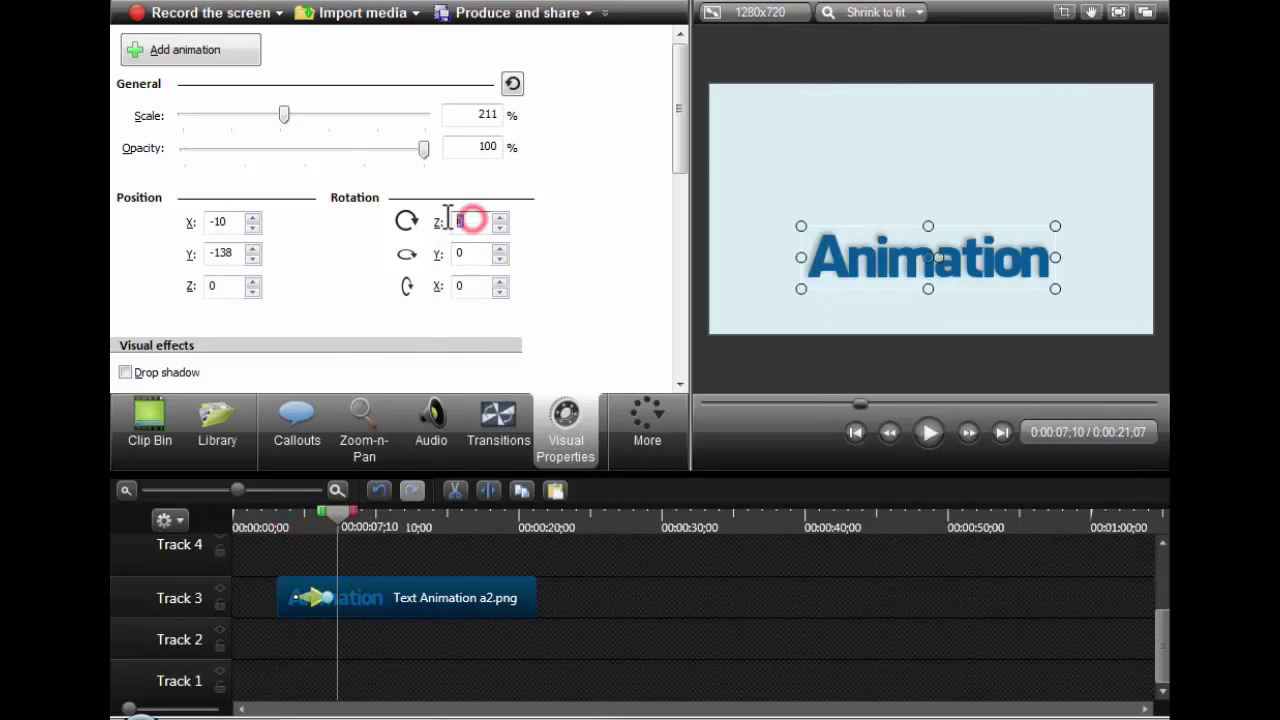
text(90)
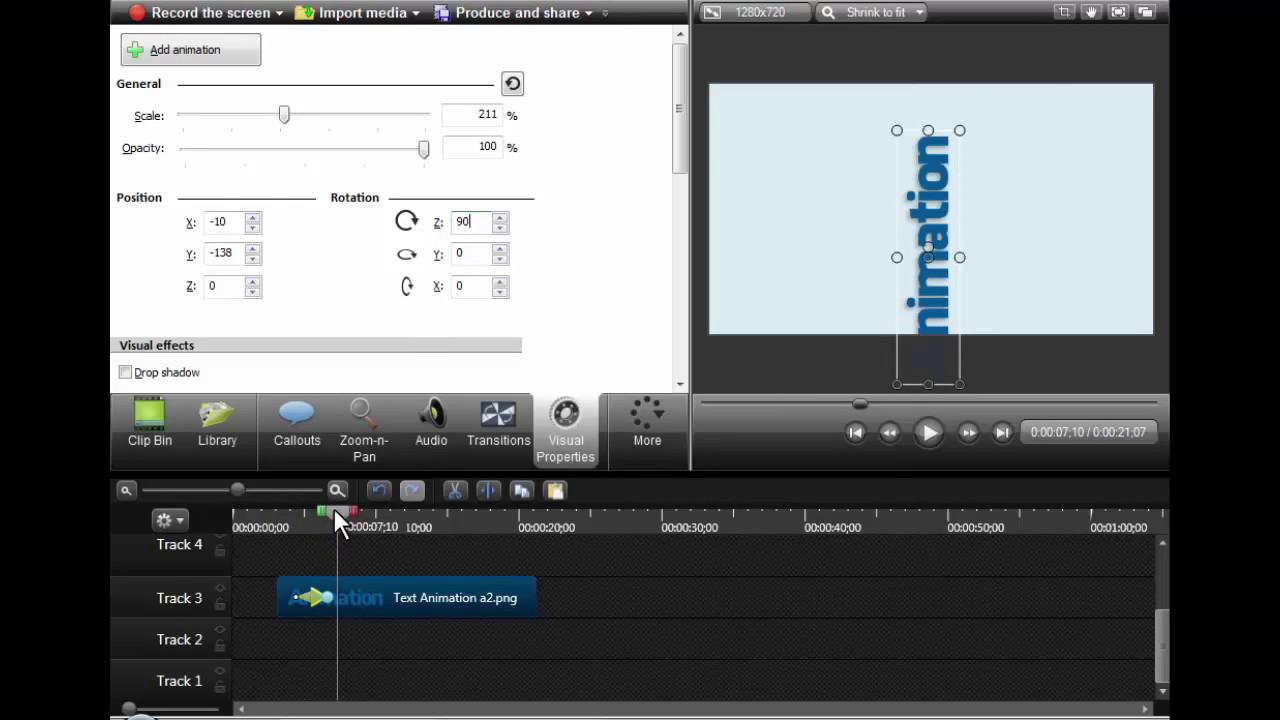
Step: Shrink the vertical text after the arrow to about 187% and center it vertically at about X -38, Y 0
drag(335, 511, 376, 521)
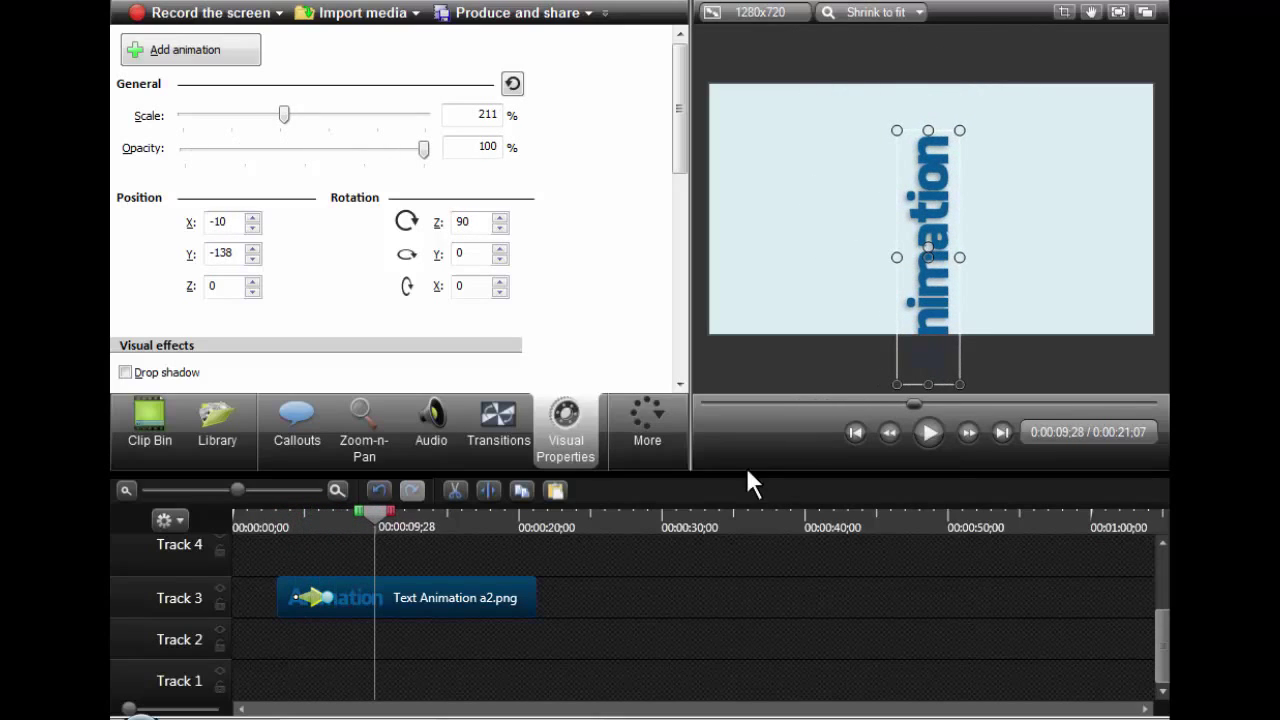
drag(935, 340, 929, 280)
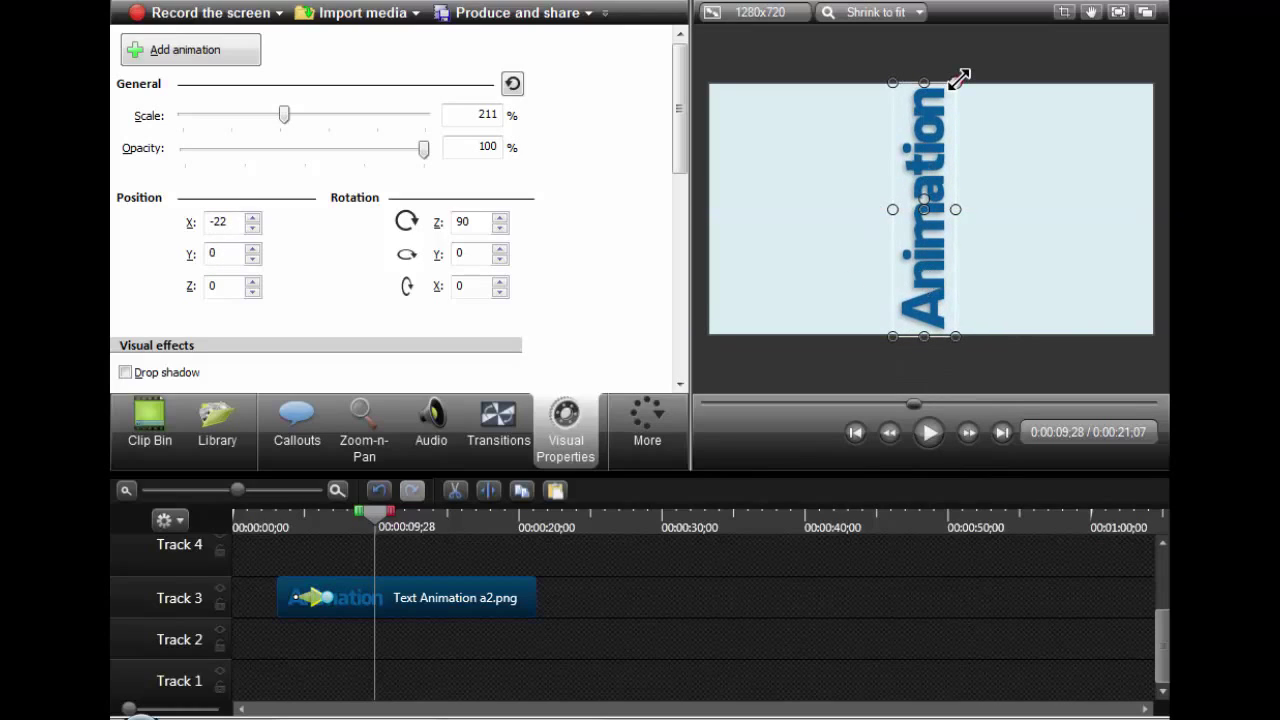
drag(957, 82, 926, 108)
drag(921, 196, 918, 181)
Step: Scrub across the animation arrow to compare the text's position, opacity and rotation before and after it
drag(372, 513, 339, 514)
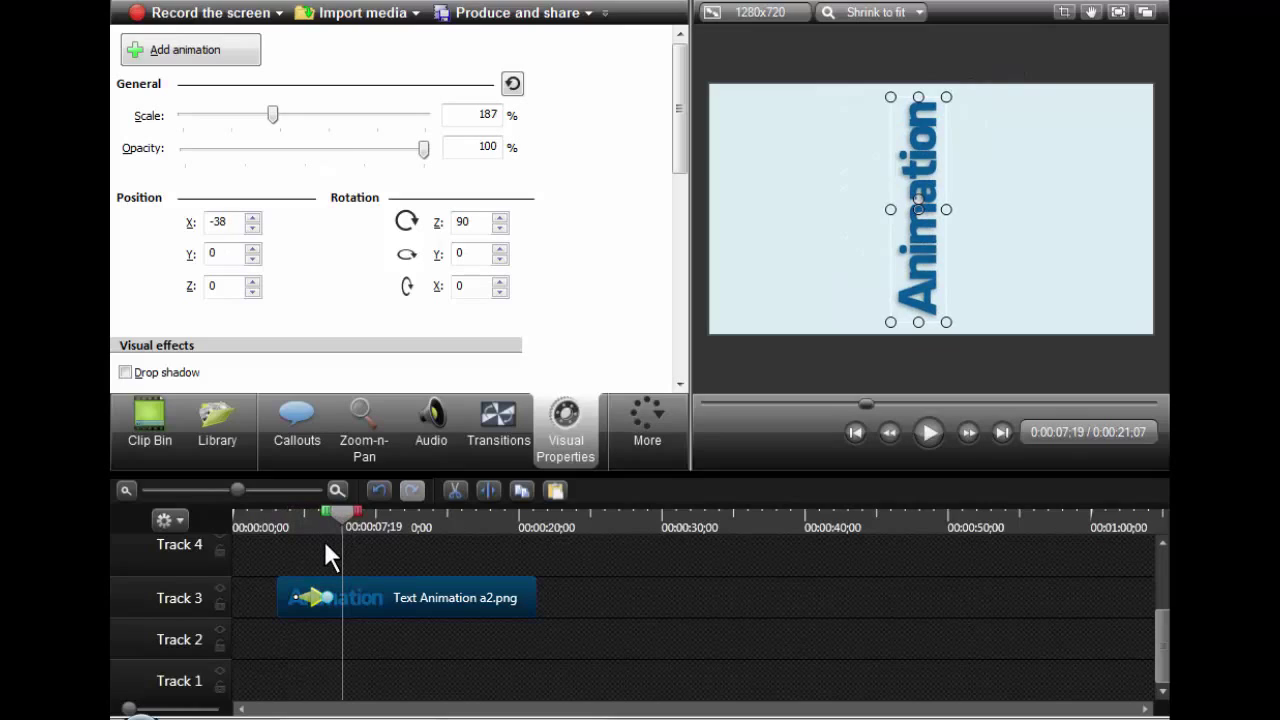
drag(342, 508, 289, 507)
click(313, 606)
mouse_move(295, 597)
mouse_down()
mouse_move(300, 608)
mouse_move(294, 597)
mouse_up()
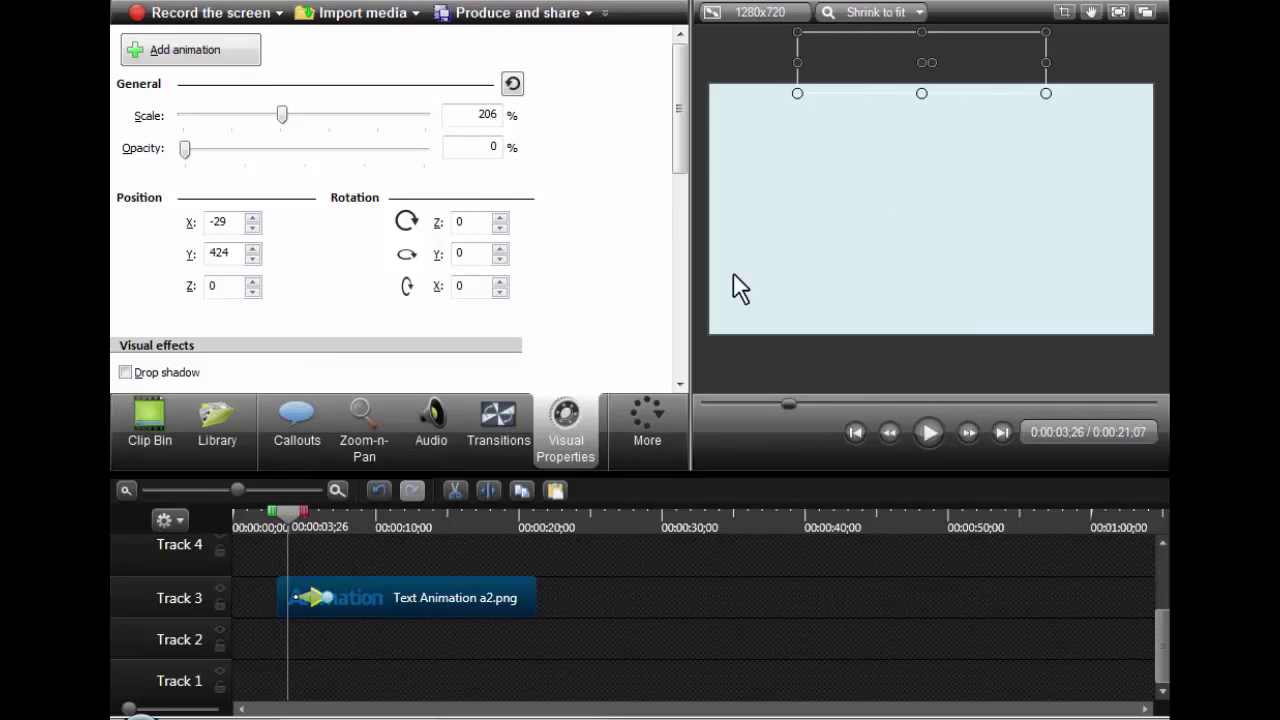
drag(279, 522, 345, 522)
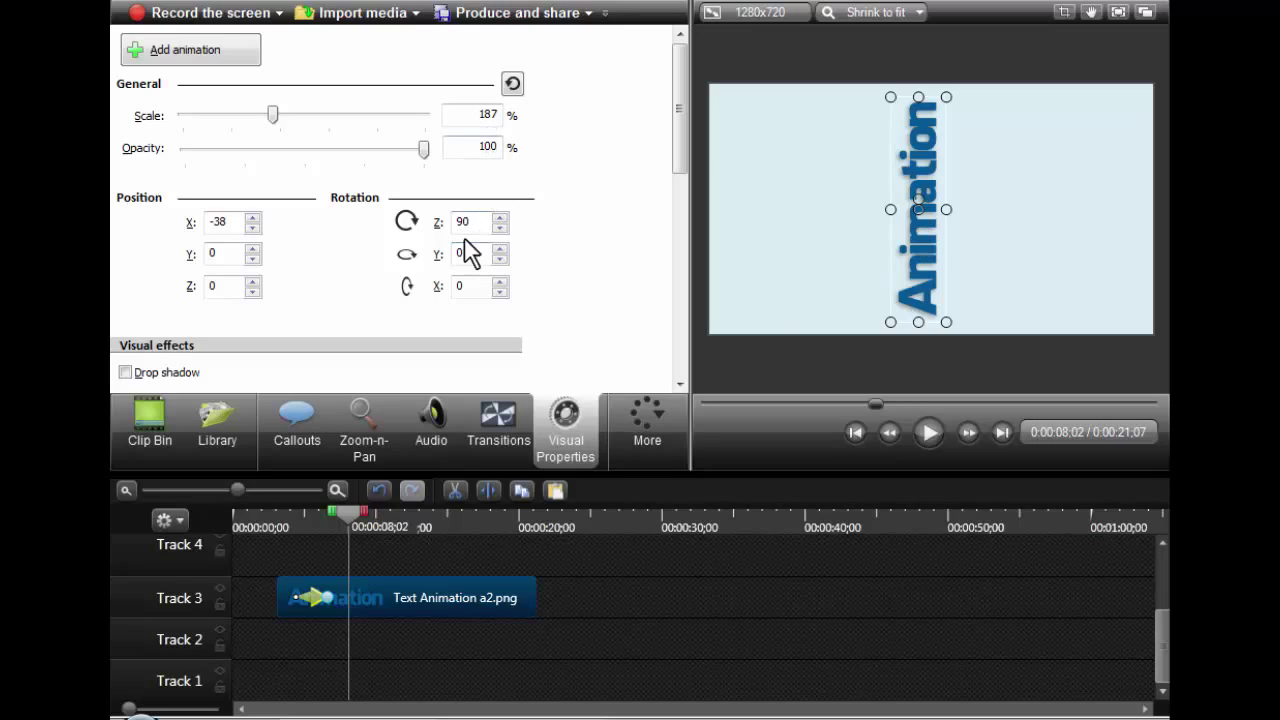
Step: Set the text's opacity to 100% and its scale to 500% before the animation arrow
drag(351, 514, 291, 515)
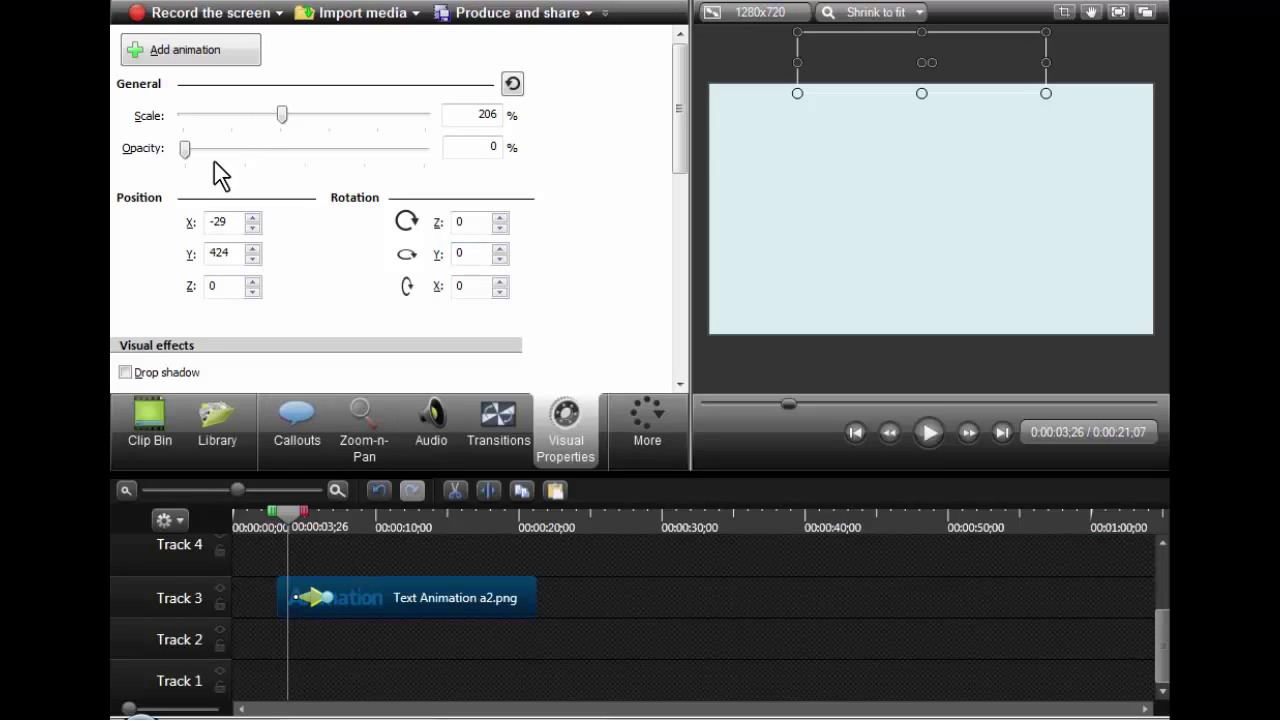
drag(186, 148, 432, 152)
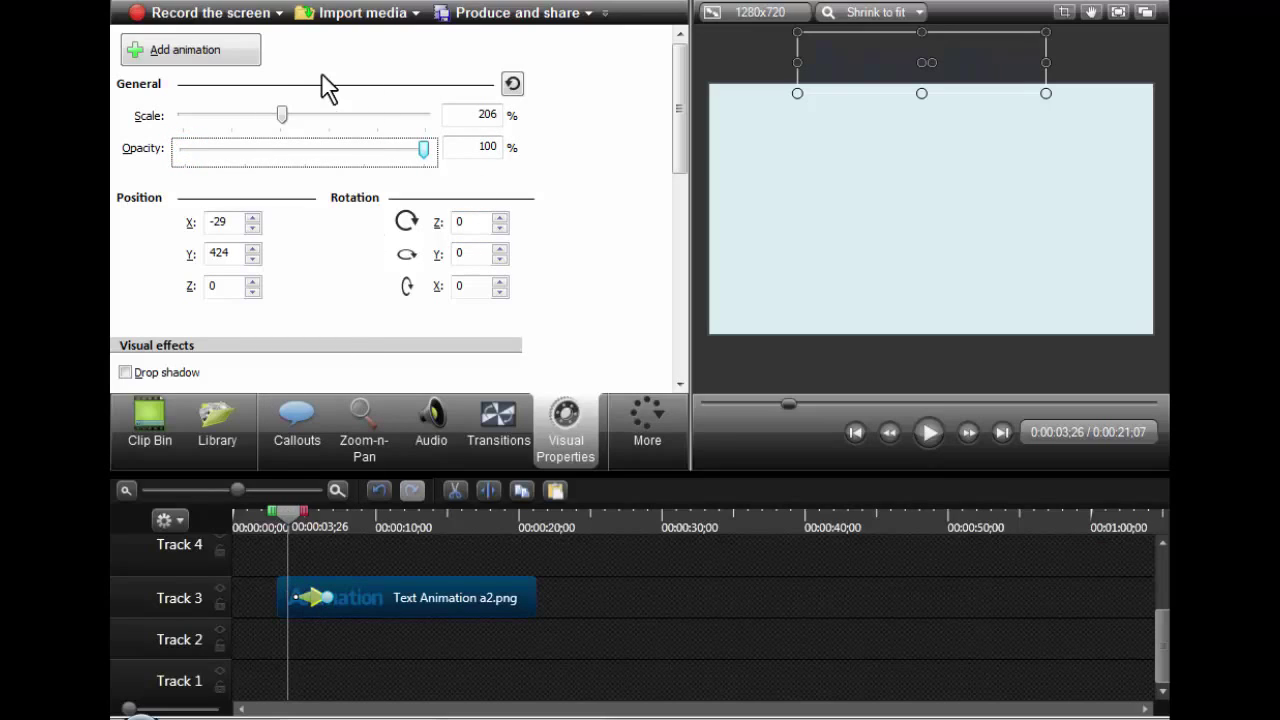
drag(283, 113, 470, 127)
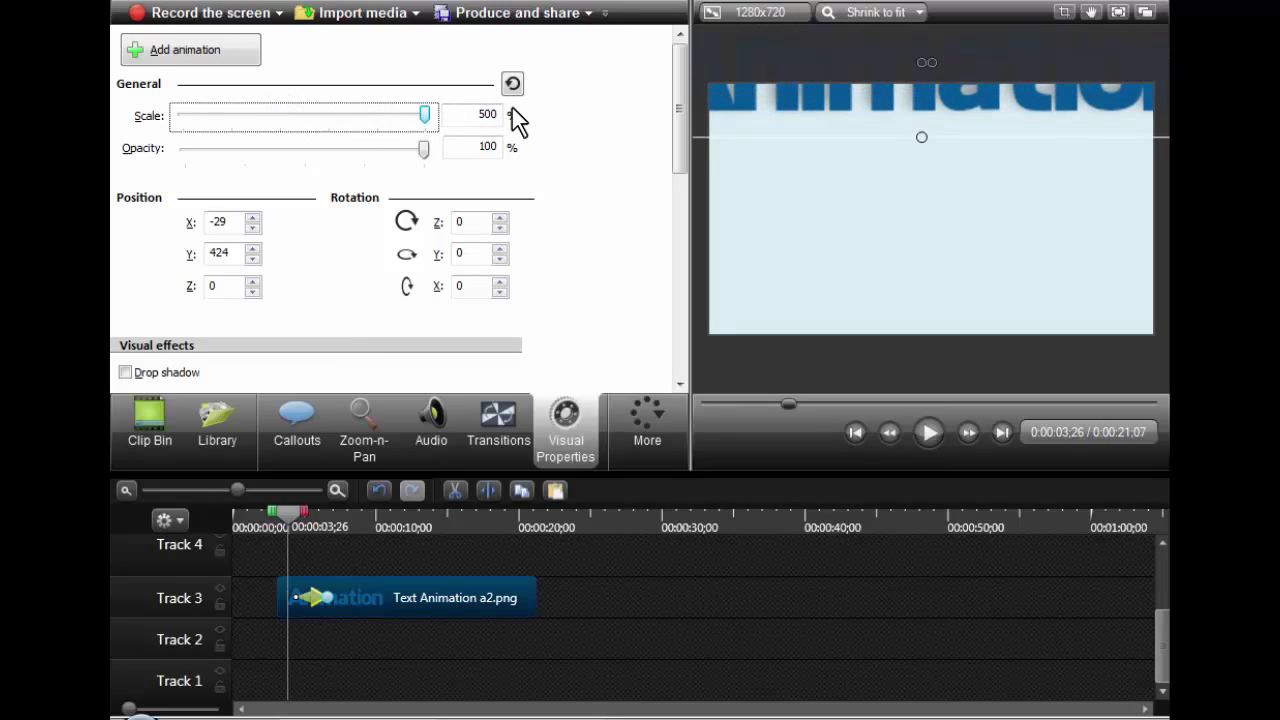
Step: Set the text's start Z rotation to 100 and move it above the canvas to about X -118, Y 1254
click(471, 221)
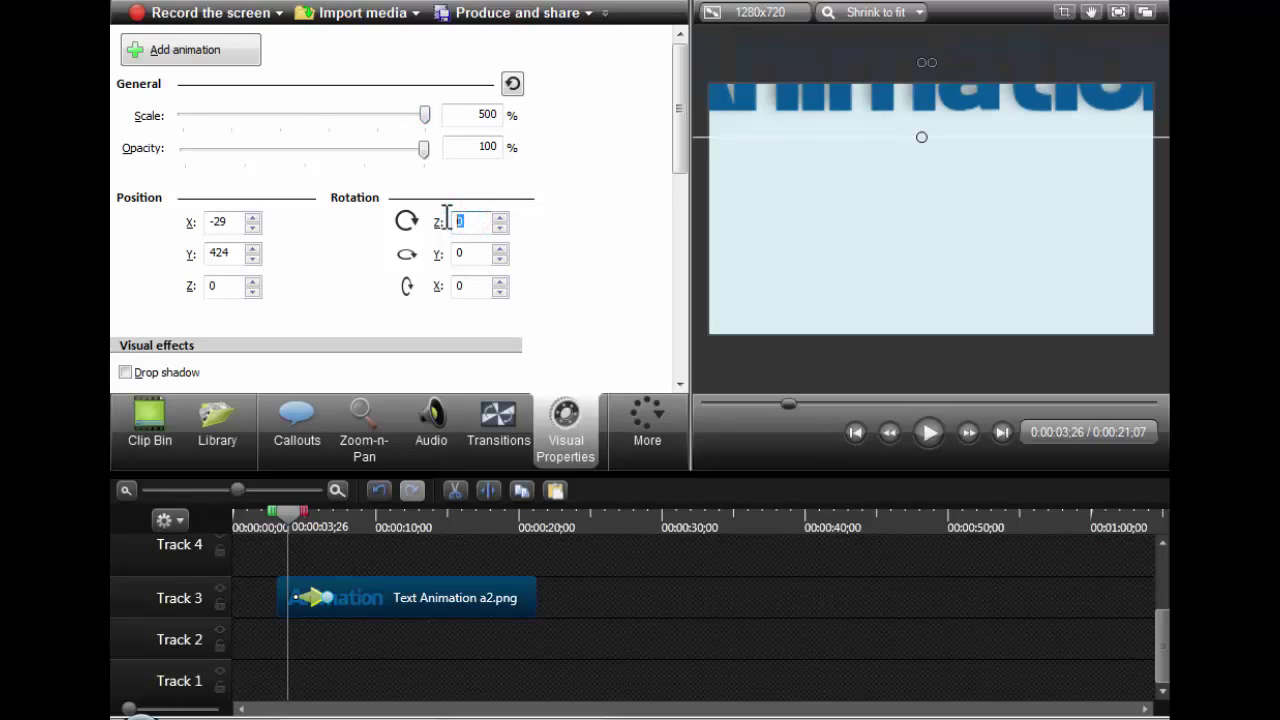
text(100)
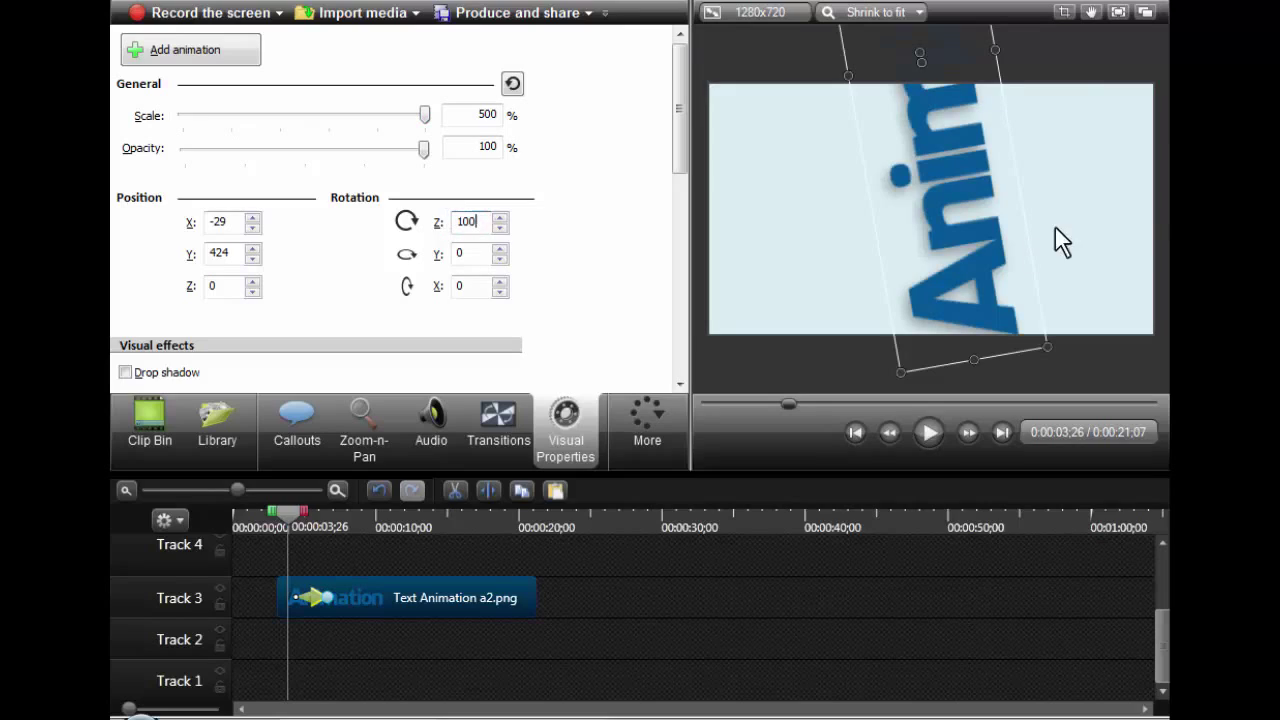
drag(1062, 242, 985, 40)
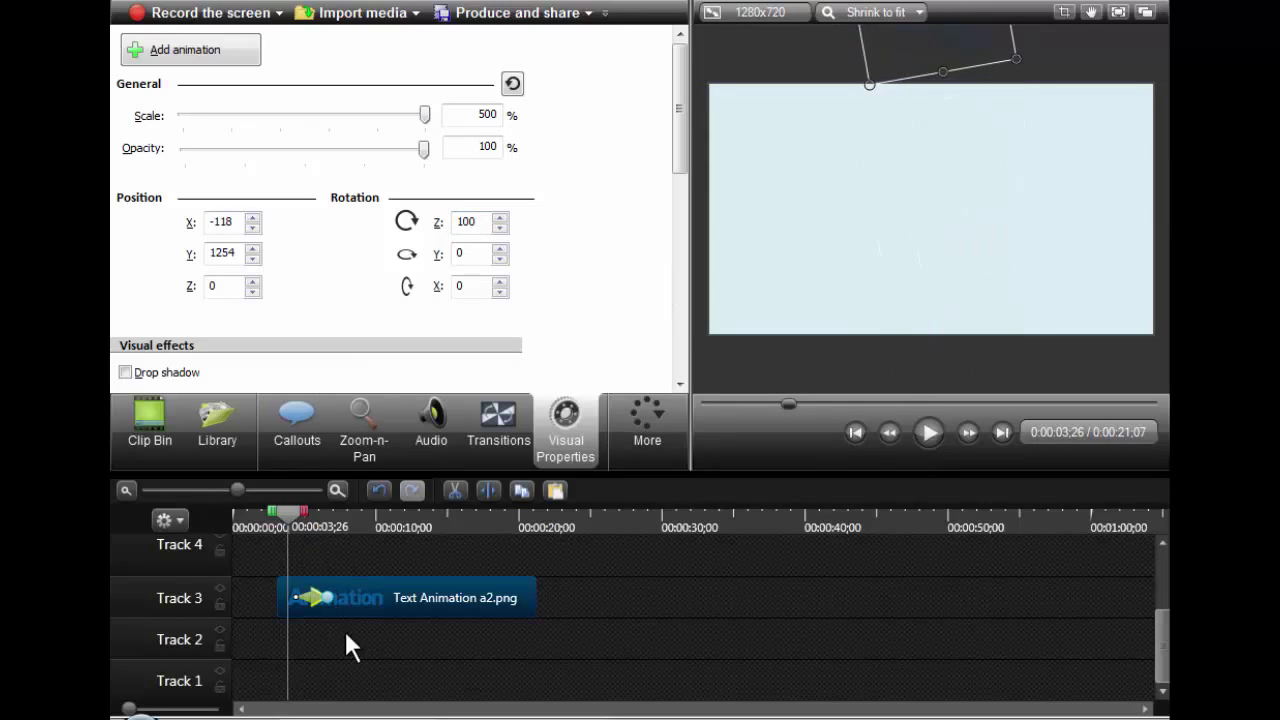
Step: Lengthen the animation arrow to end at about 9 seconds on the timeline and play the slower animation
drag(327, 598, 366, 598)
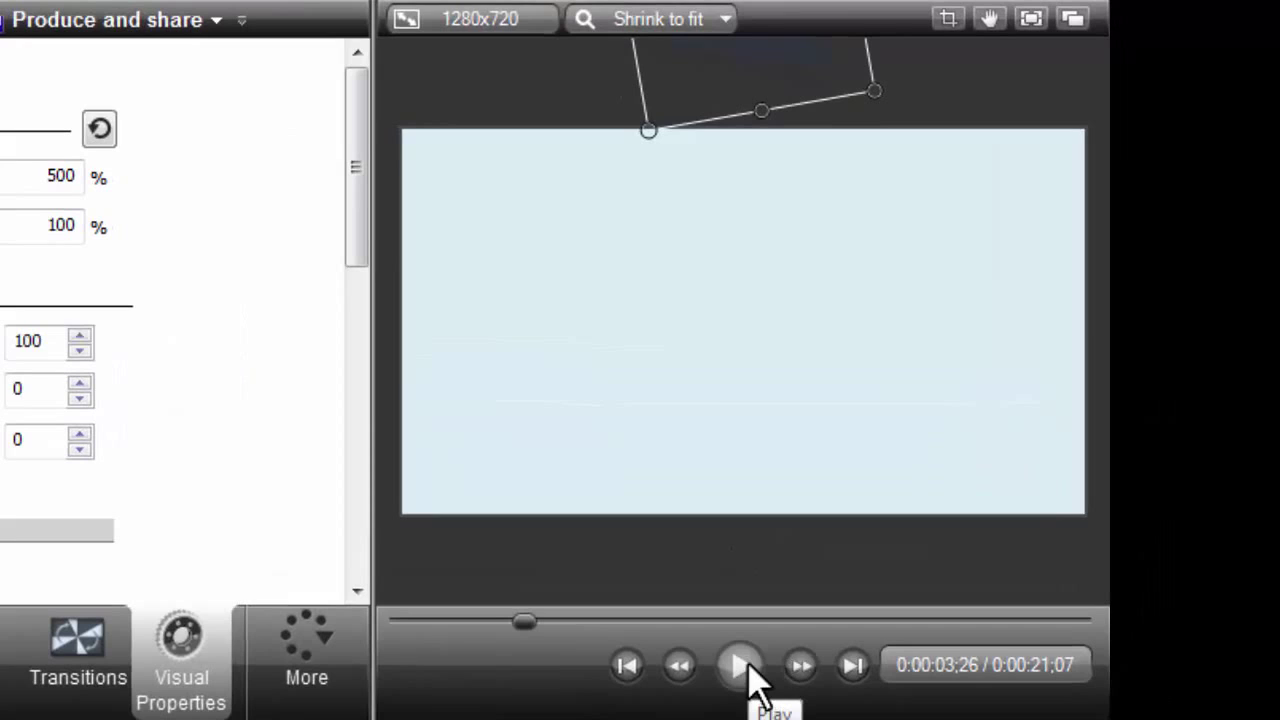
click(745, 670)
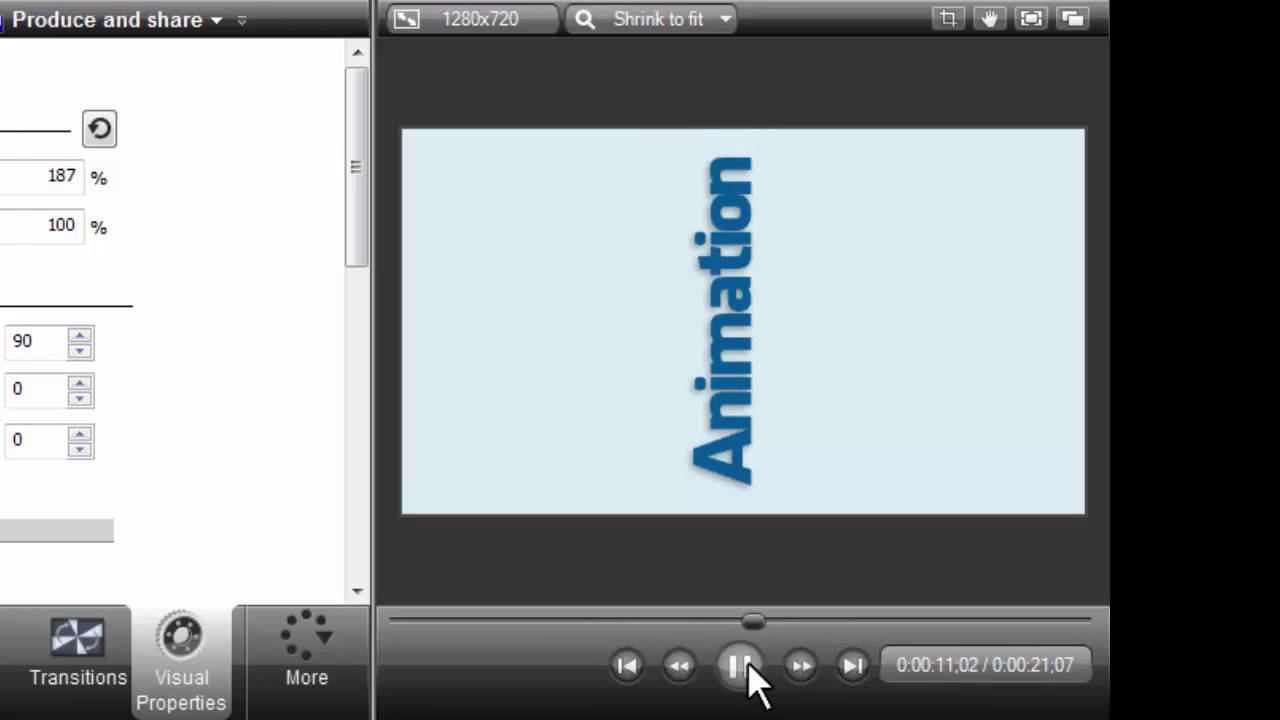
click(745, 667)
Step: Set the text's Z rotation before the animation arrow to 1000 and play the multi-turn spin
click(726, 386)
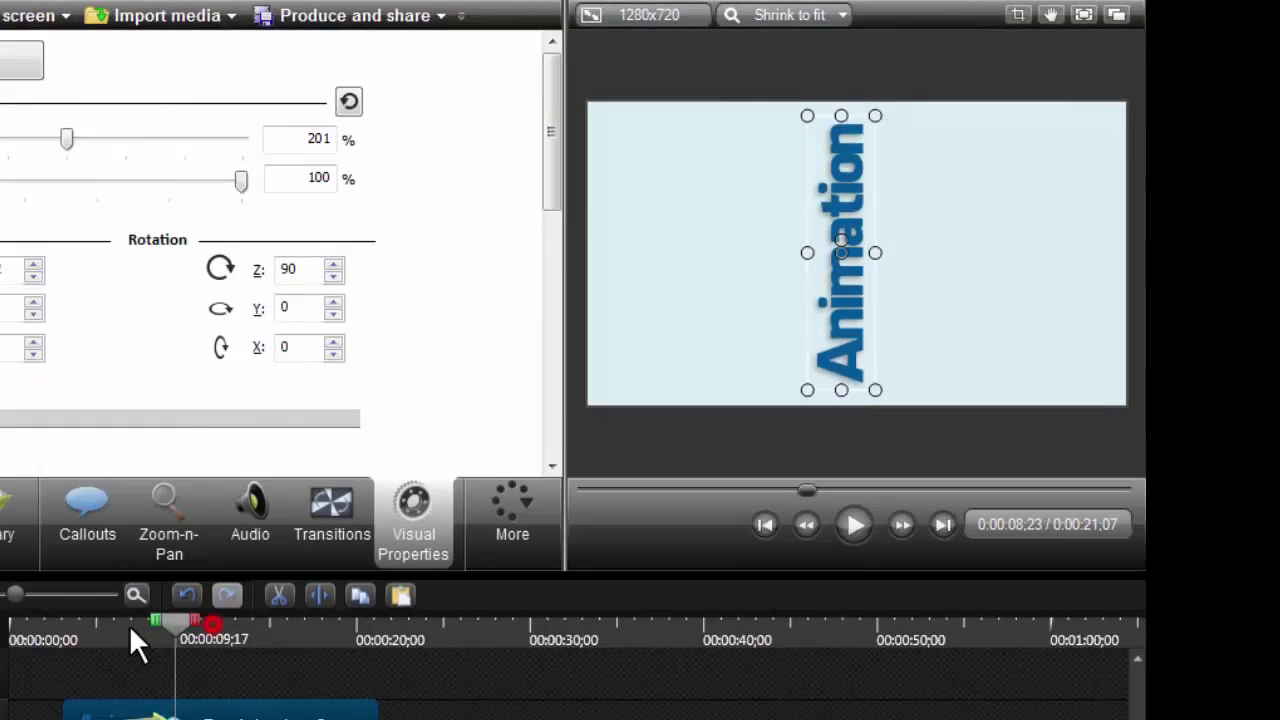
drag(134, 640, 289, 527)
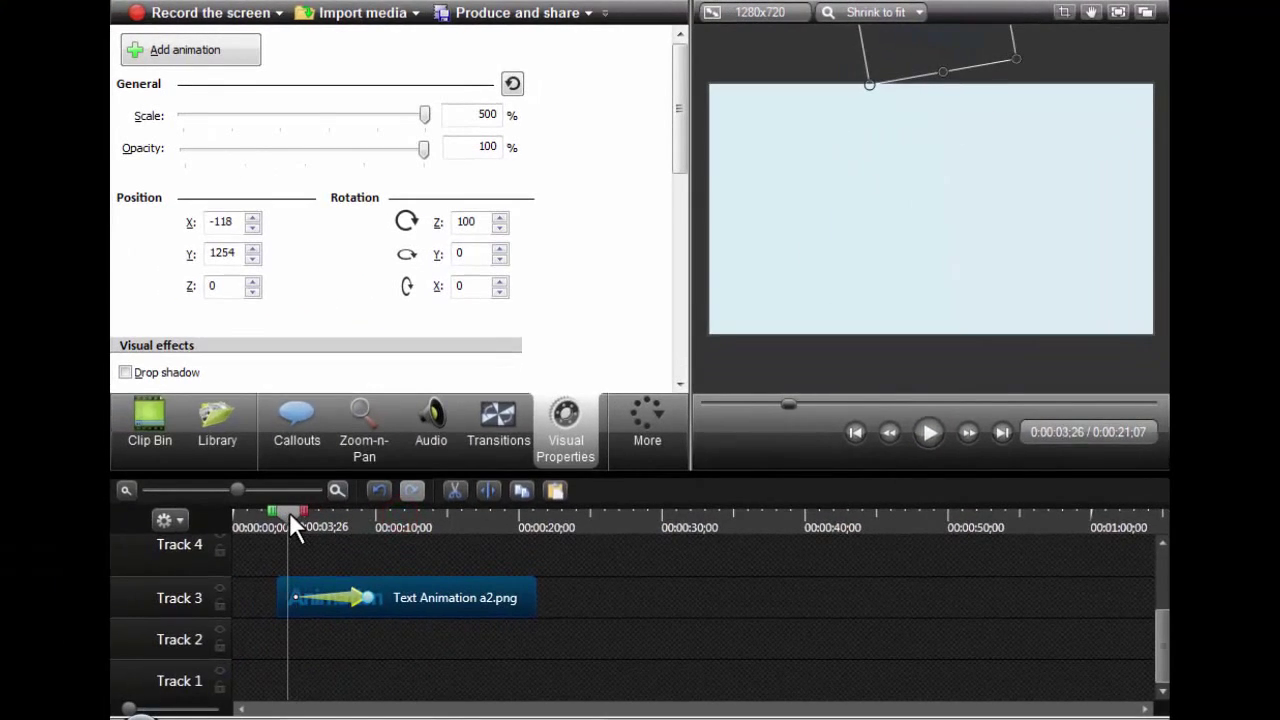
double_click(467, 220)
text(1000)
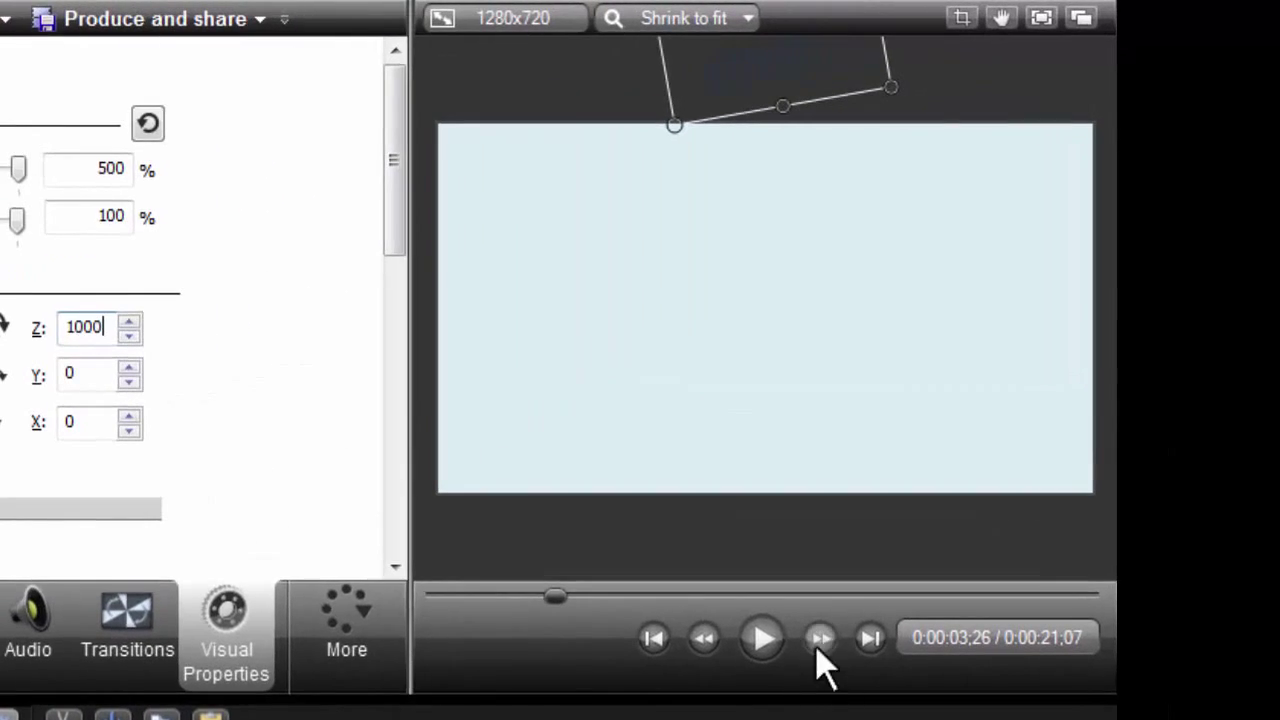
click(762, 639)
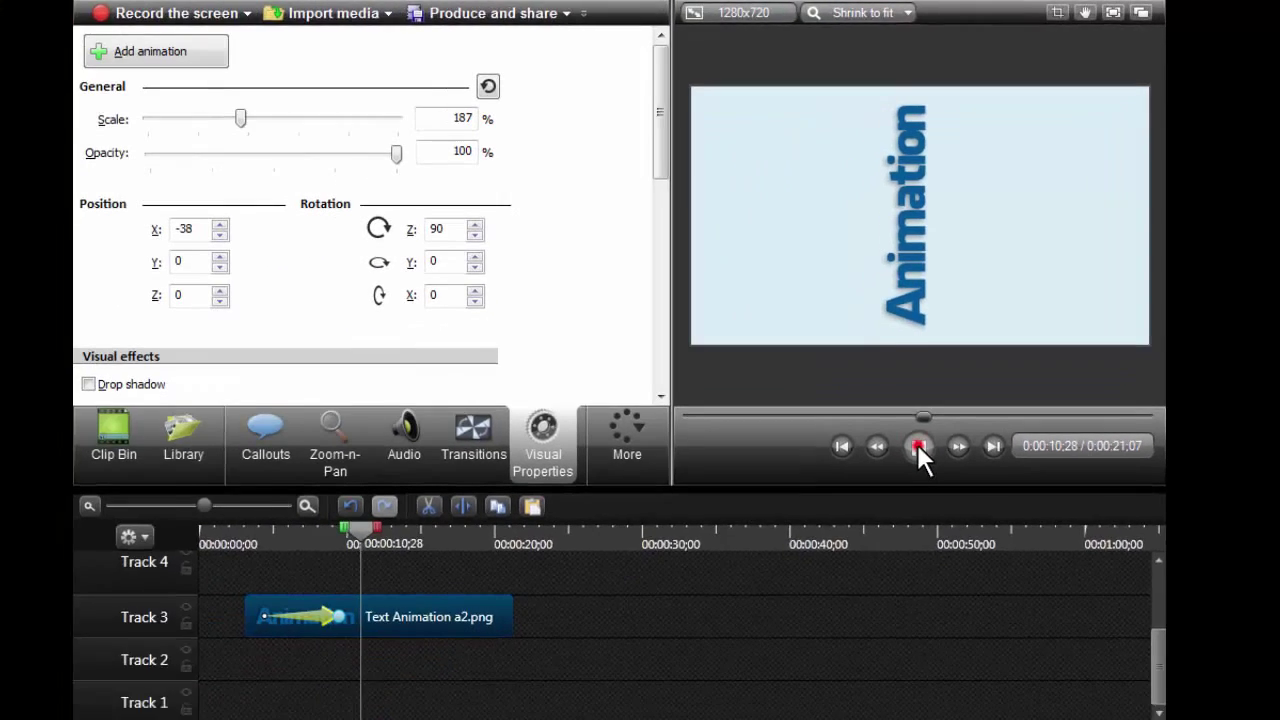
click(918, 446)
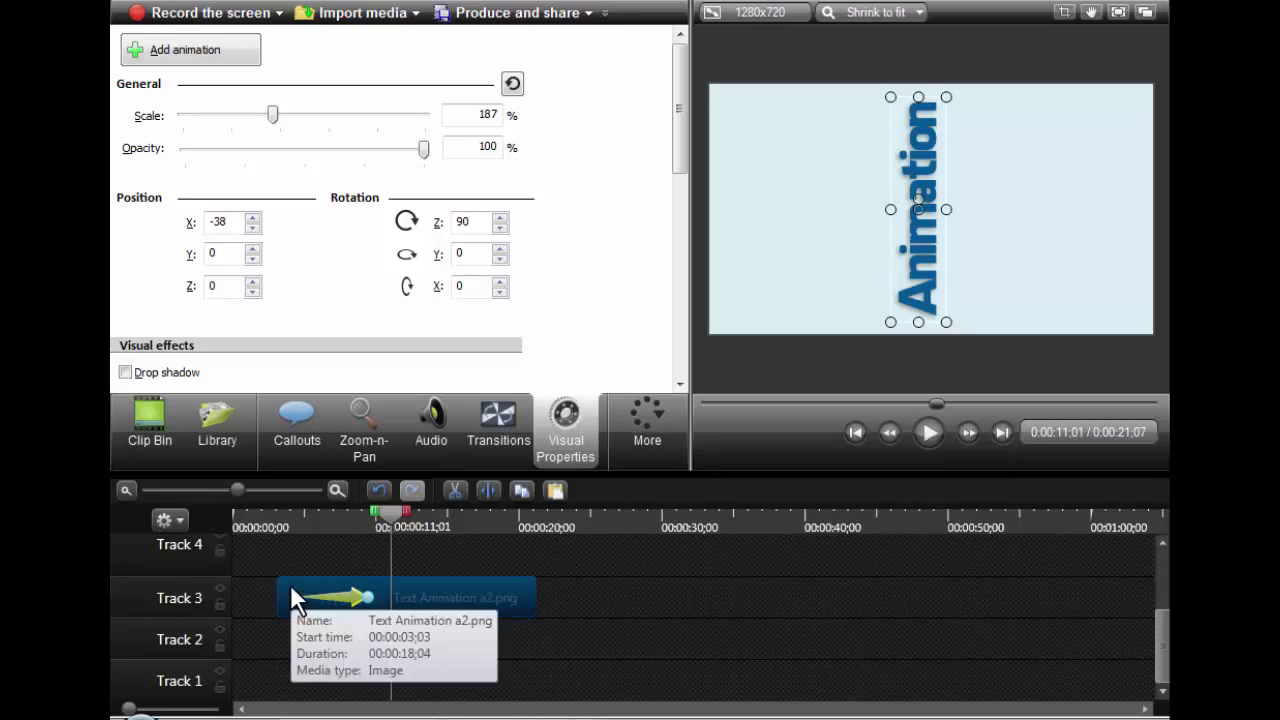
Step: Shorten the animation arrow on the Track 3 text clip to end at about 7 seconds
mouse_move(388, 515)
mouse_down()
mouse_move(273, 516)
mouse_move(388, 538)
mouse_up()
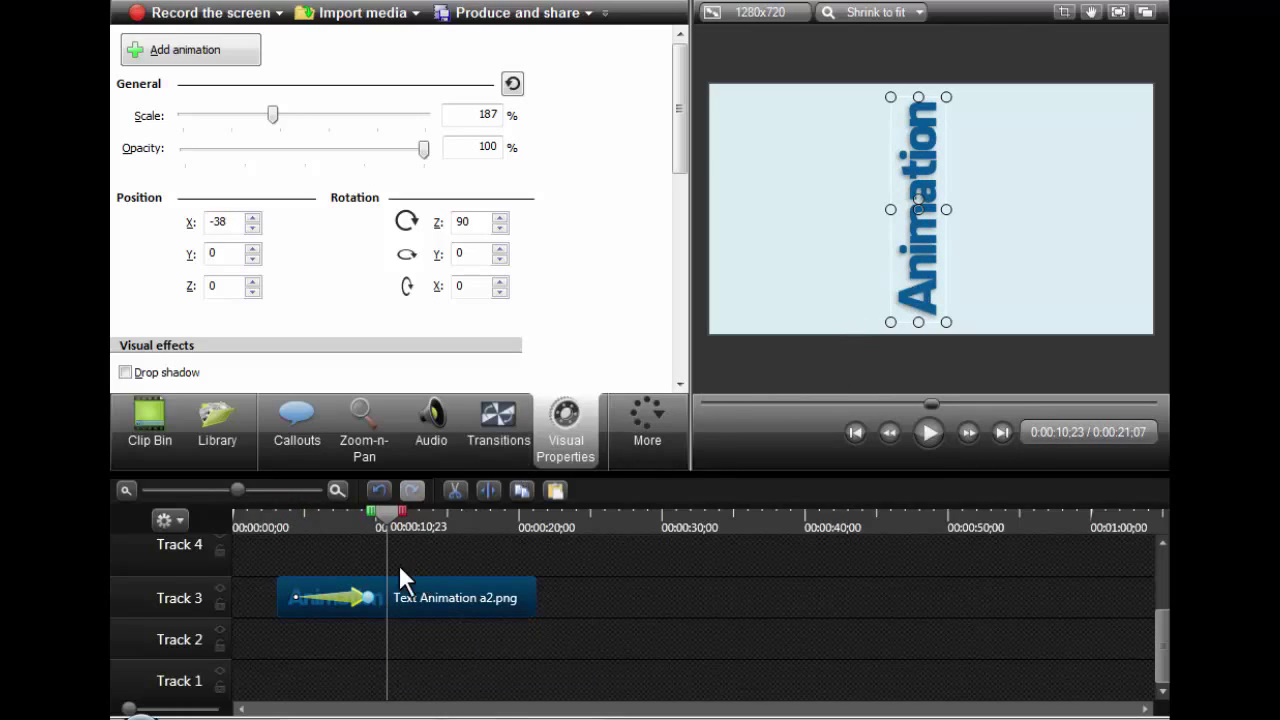
drag(370, 597, 335, 597)
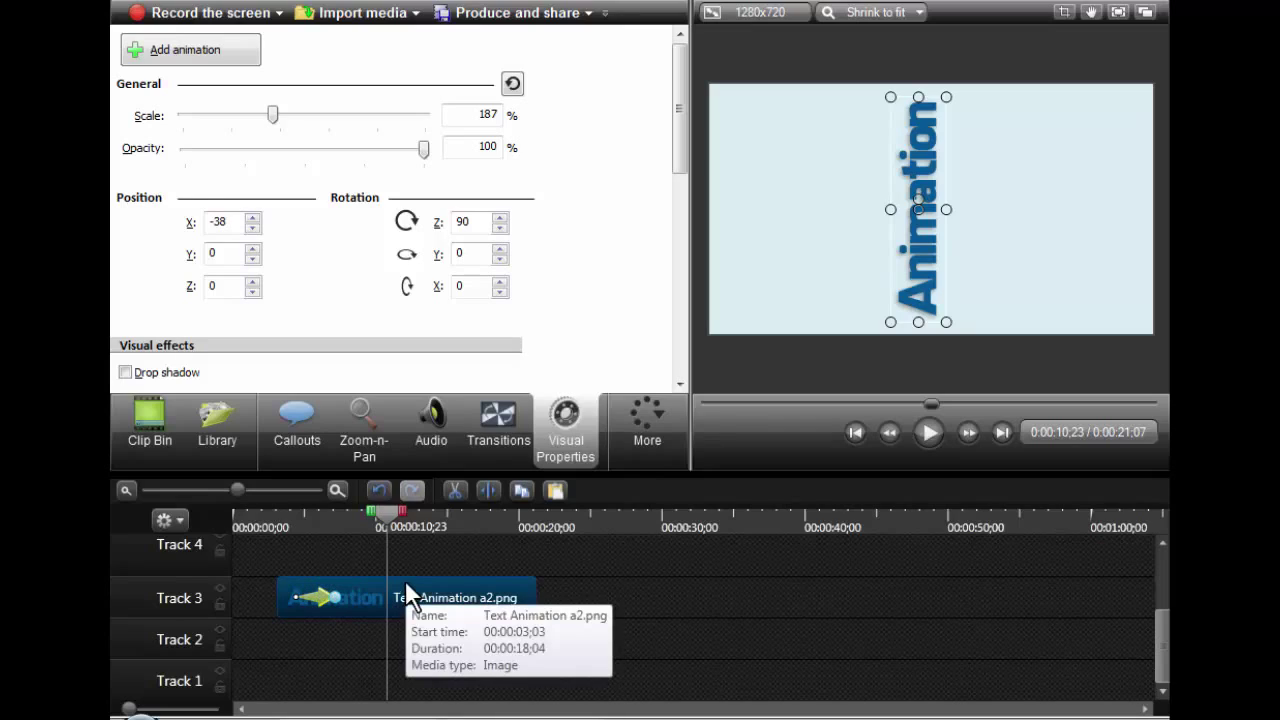